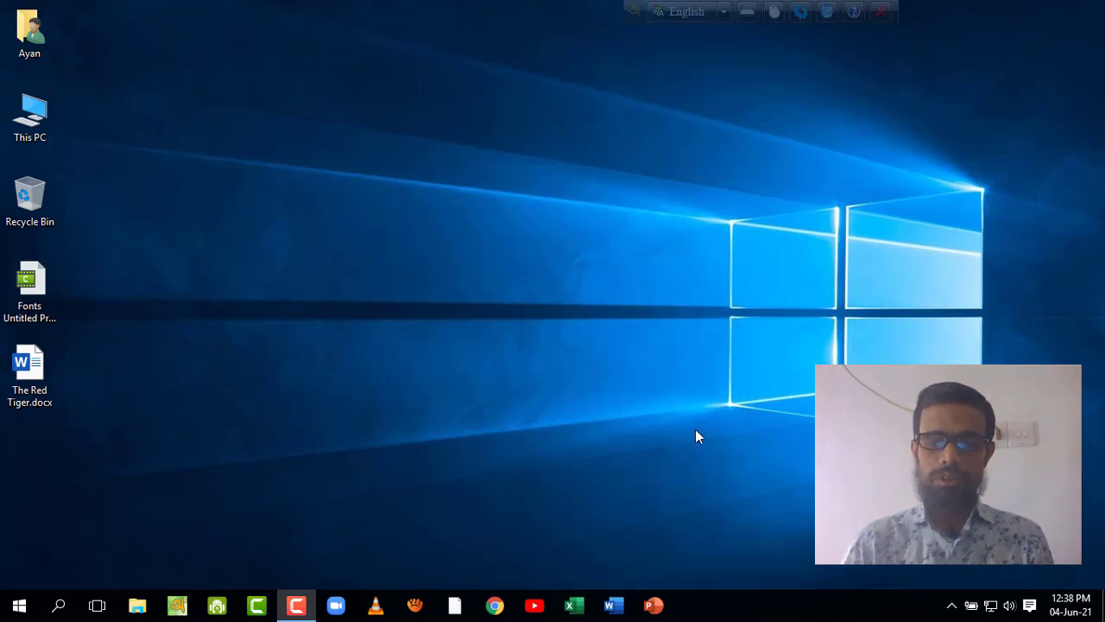
- Launch Word from the taskbar and create a new blank document
click(614, 605)
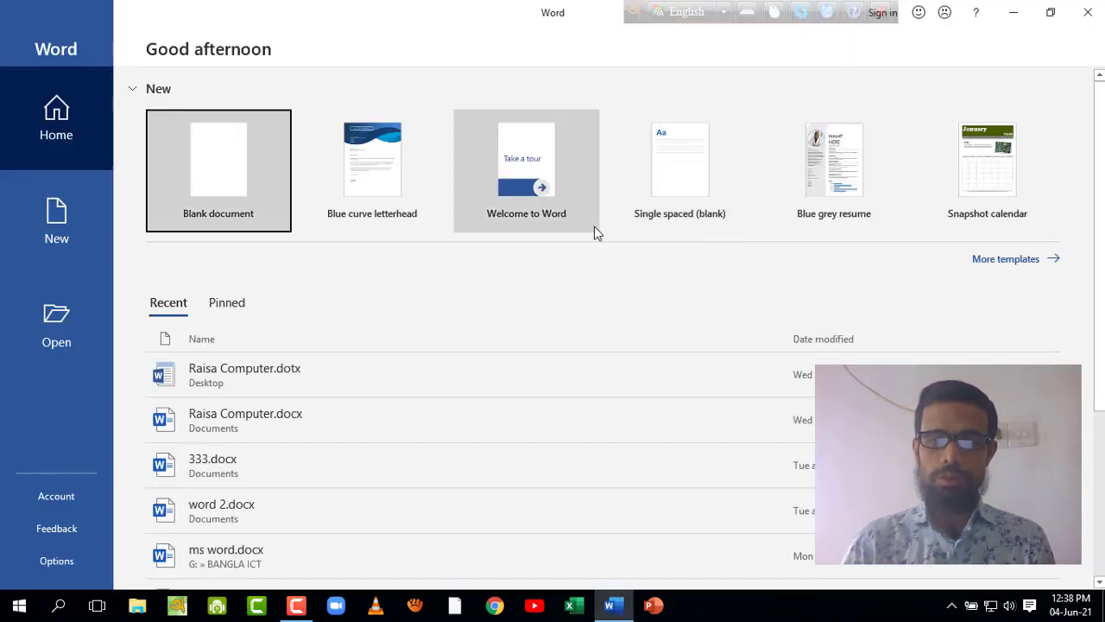
click(219, 182)
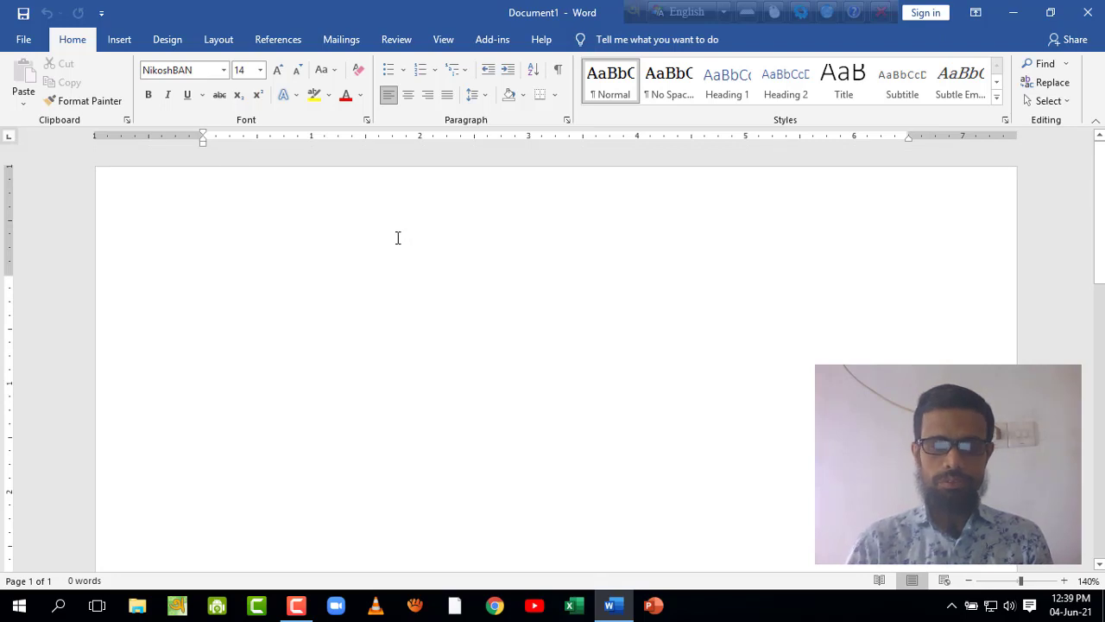
key(Return)
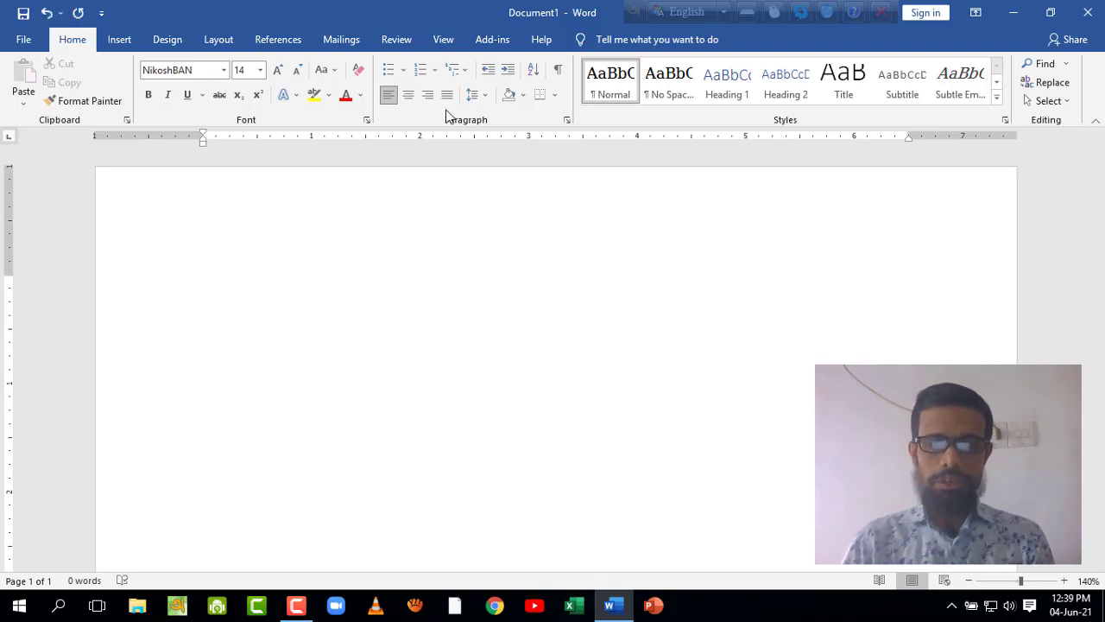
key(Print)
drag(361, 44, 580, 136)
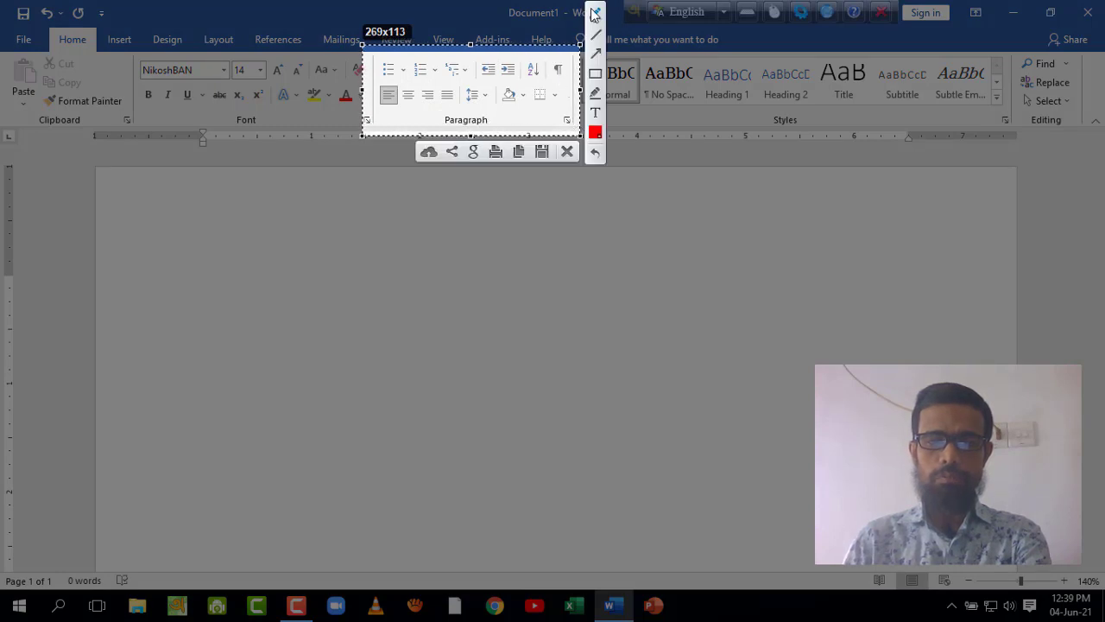
mouse_move(444, 114)
mouse_down()
mouse_move(456, 134)
mouse_move(497, 129)
mouse_move(440, 117)
mouse_up()
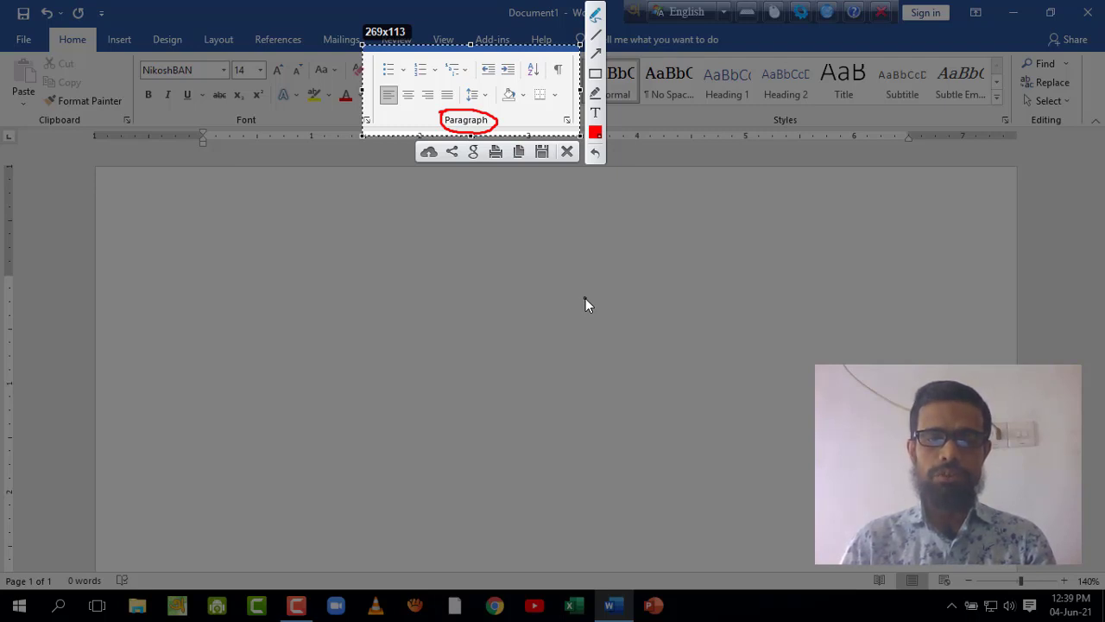
key(Escape)
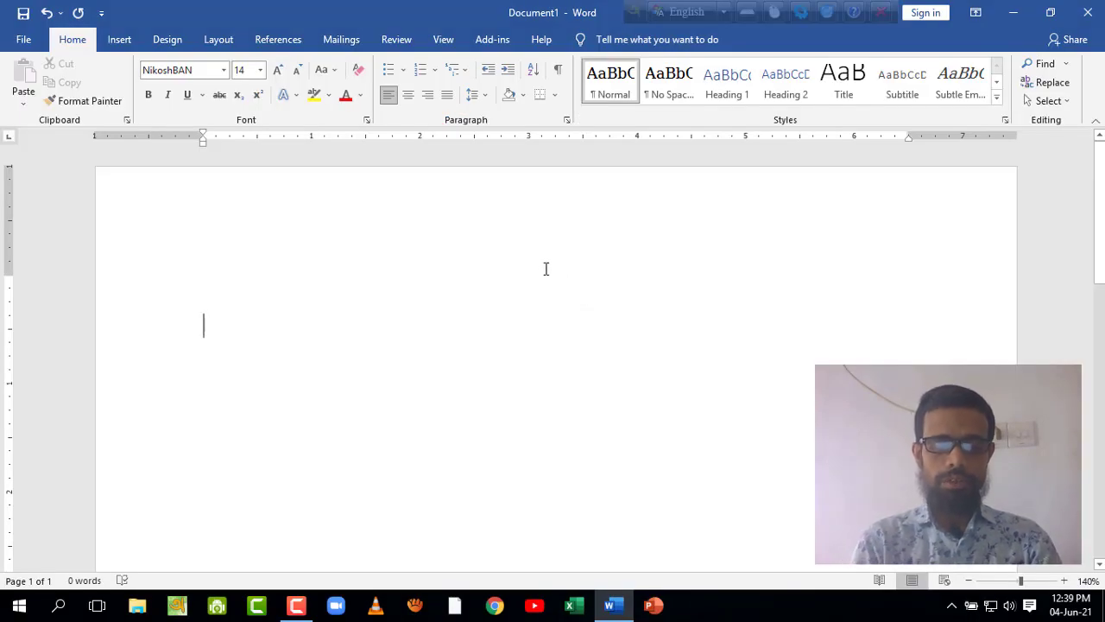
- Clear the test letters gfmf, start a new line and switch Avro to Bangla input
text(gfmf)
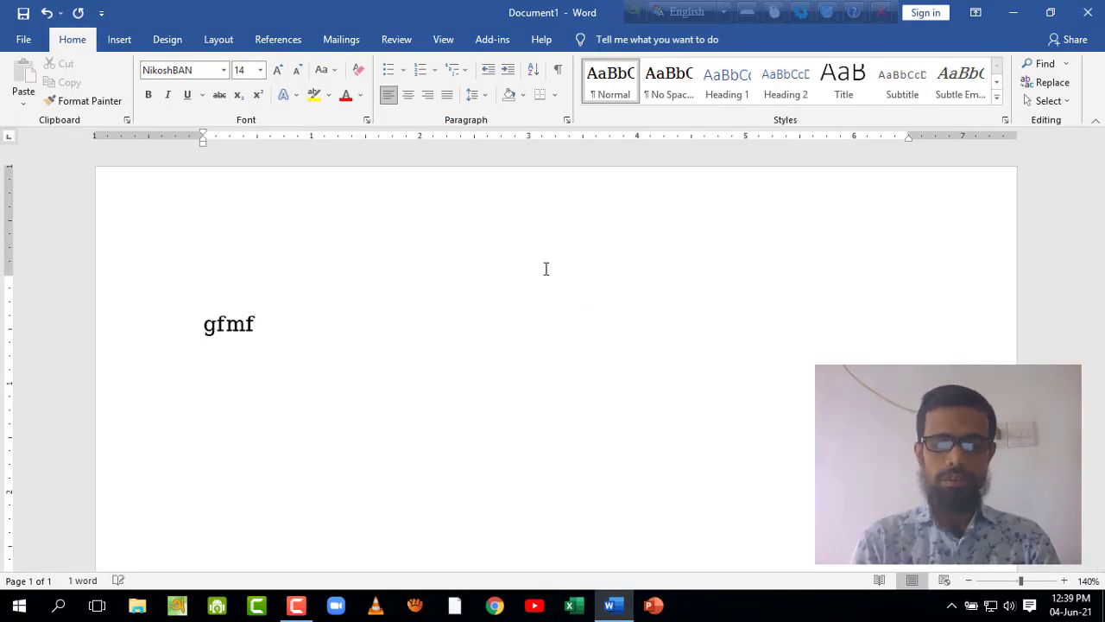
key(BackSpace)
key(BackSpace)
key(BackSpace)
key(BackSpace)
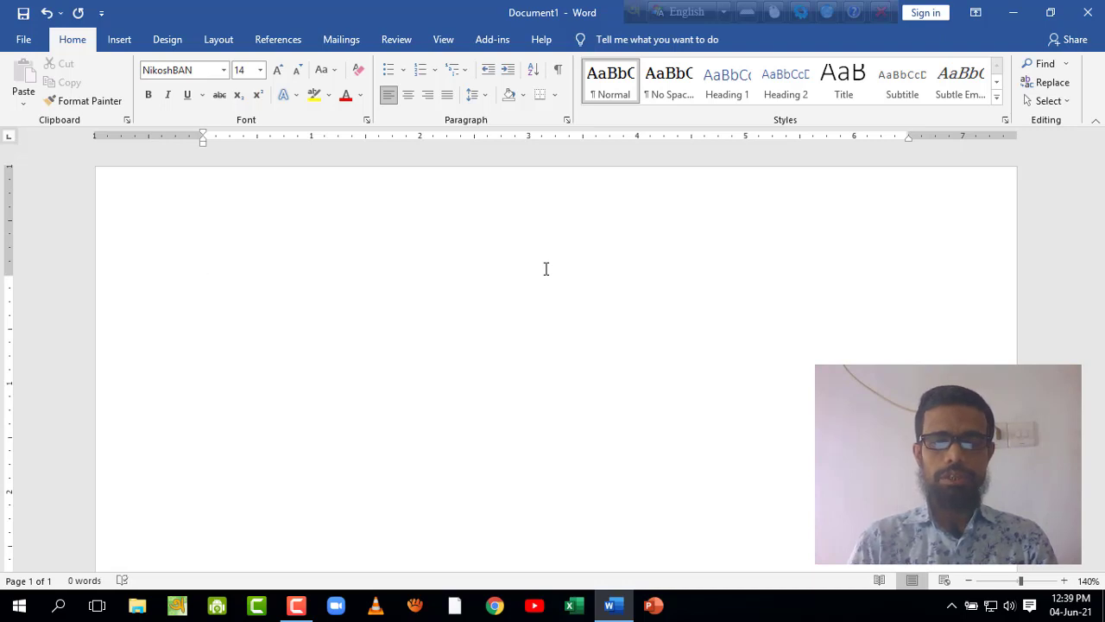
key(Return)
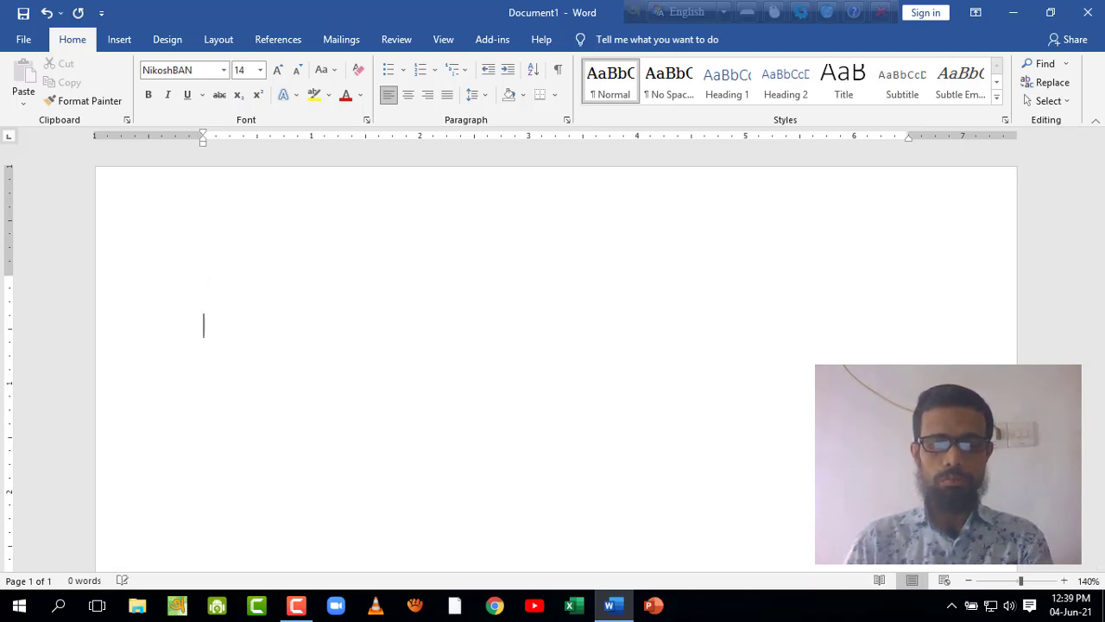
key(F12)
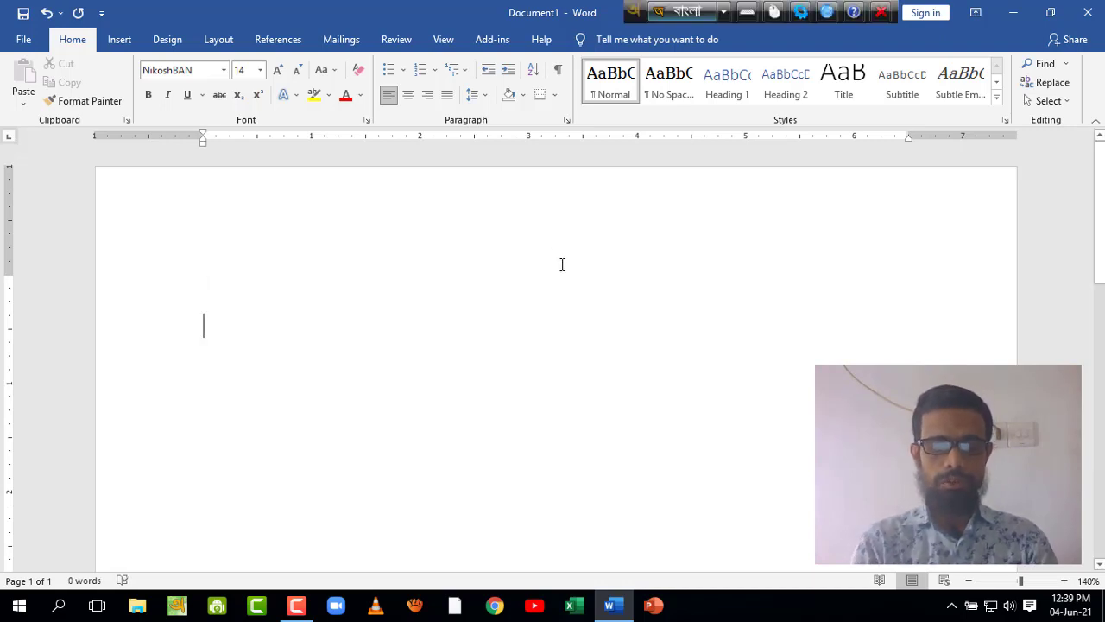
- Type আমার, সোনার and বাংলা on separate lines
text(আমার)
key(Return)
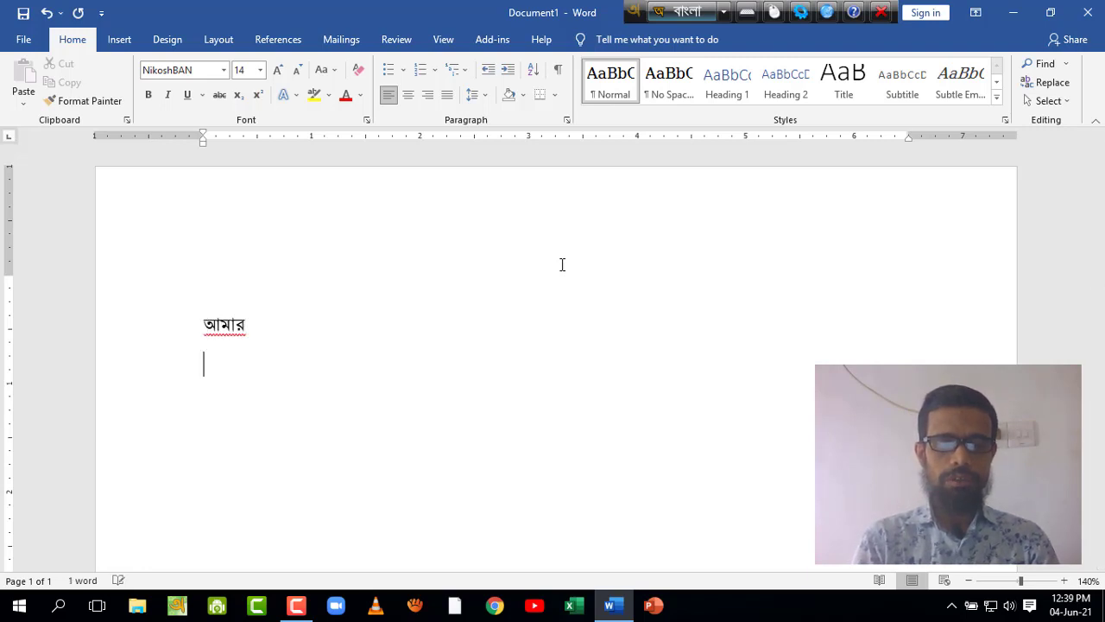
text(সোনার)
key(Return)
text(ব)
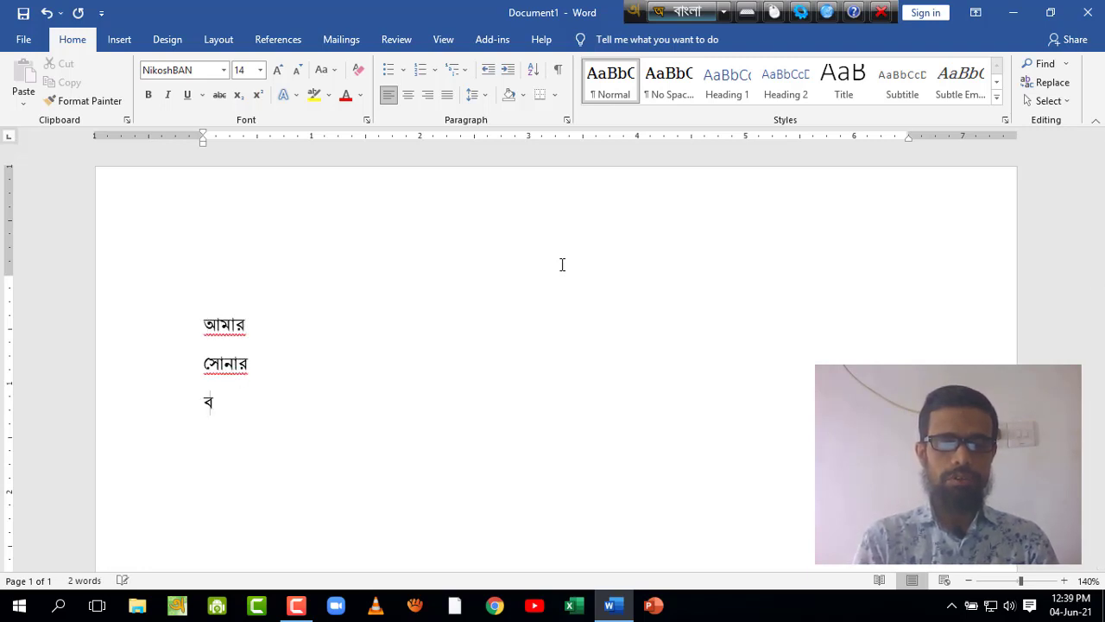
text(াংলা)
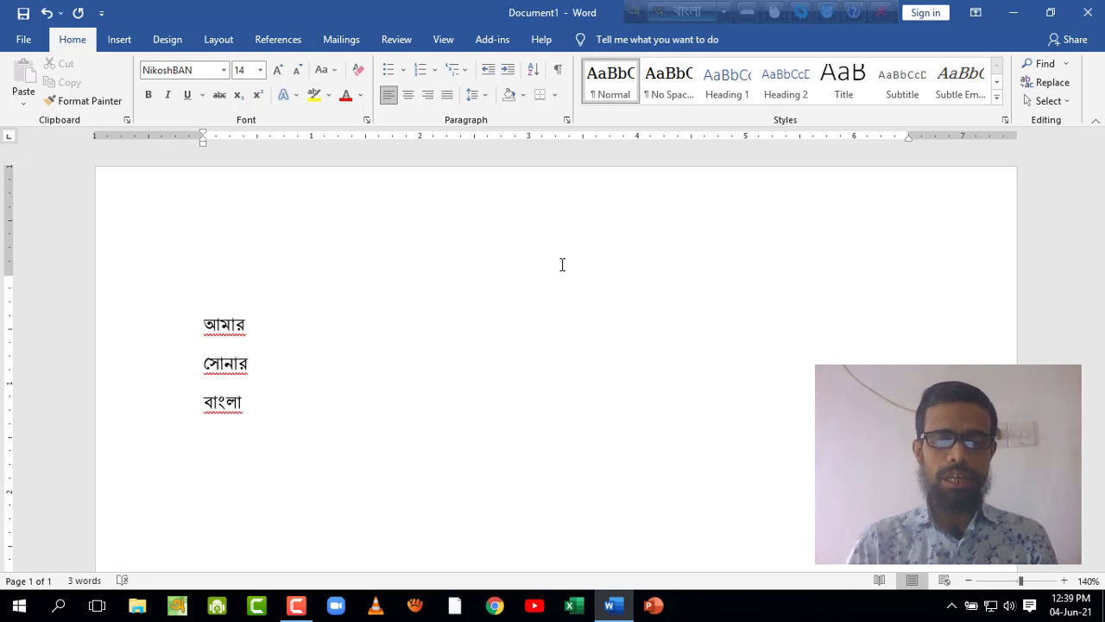
key(Return)
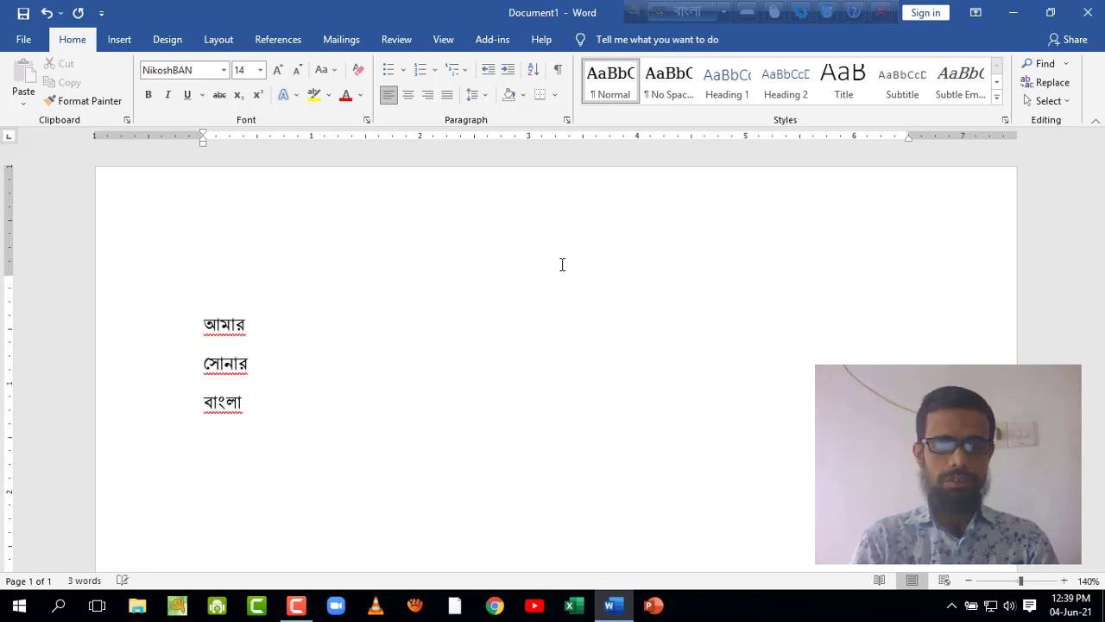
- Add চিরদিন and তোমার on the next two lines, correcting typos
text(চিরদি)
key(BackSpace)
key(BackSpace)
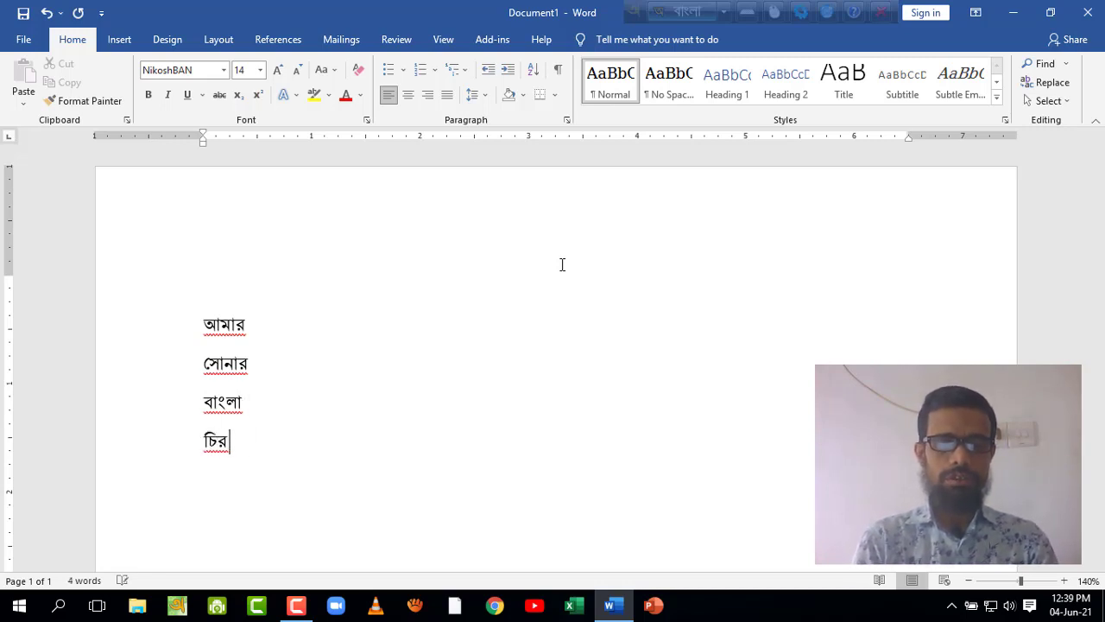
text(দিন বে)
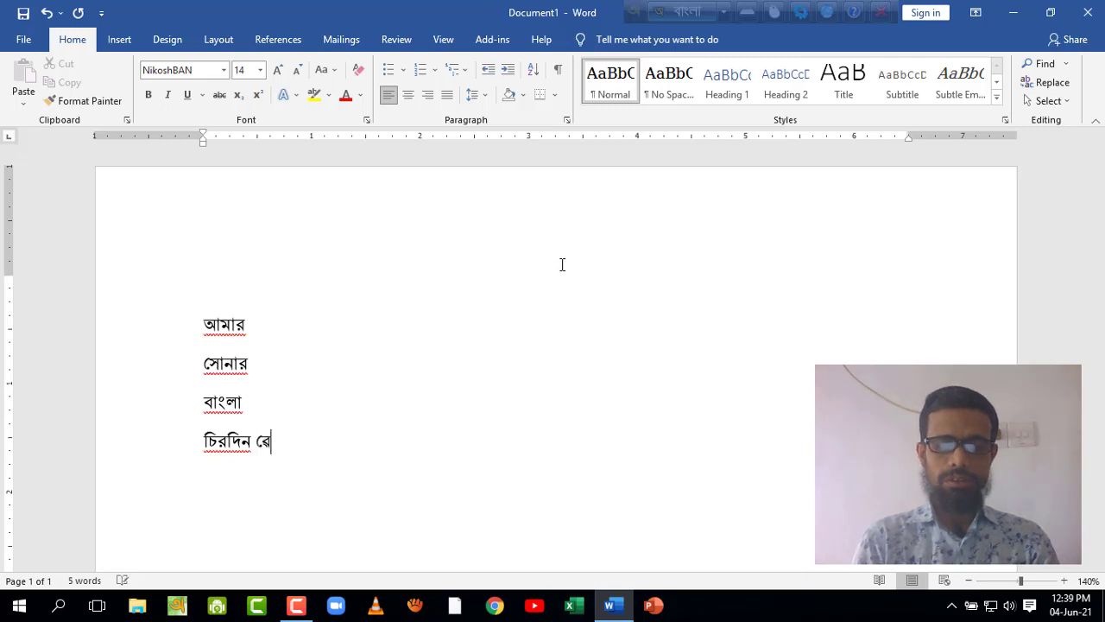
key(BackSpace)
key(BackSpace)
key(Return)
text(তোম)
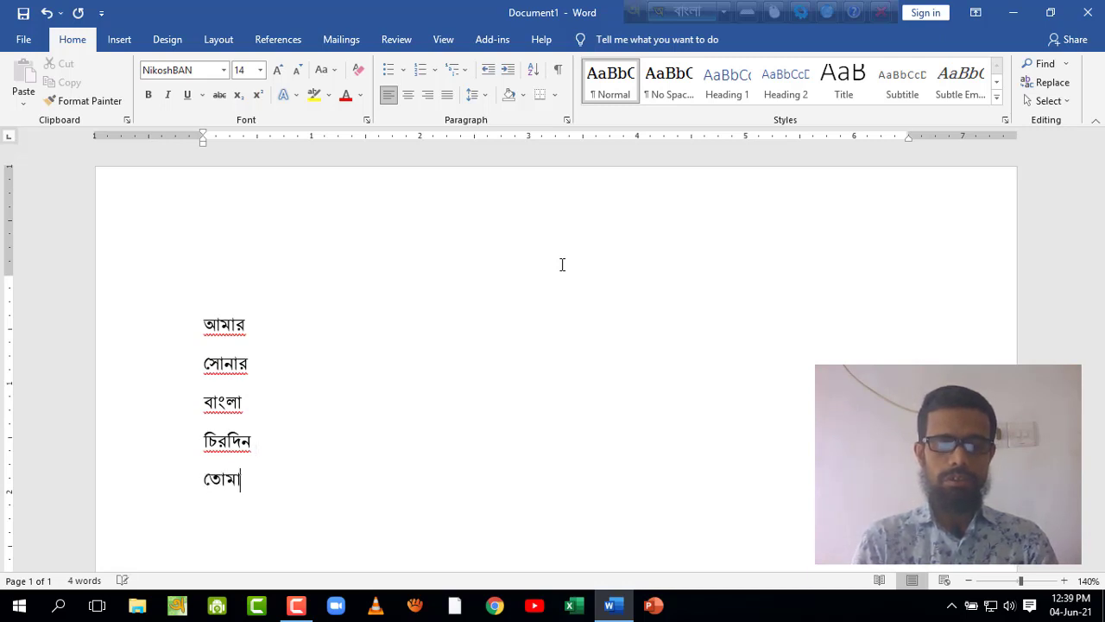
text(ার)
scroll(495, 276, down, 1)
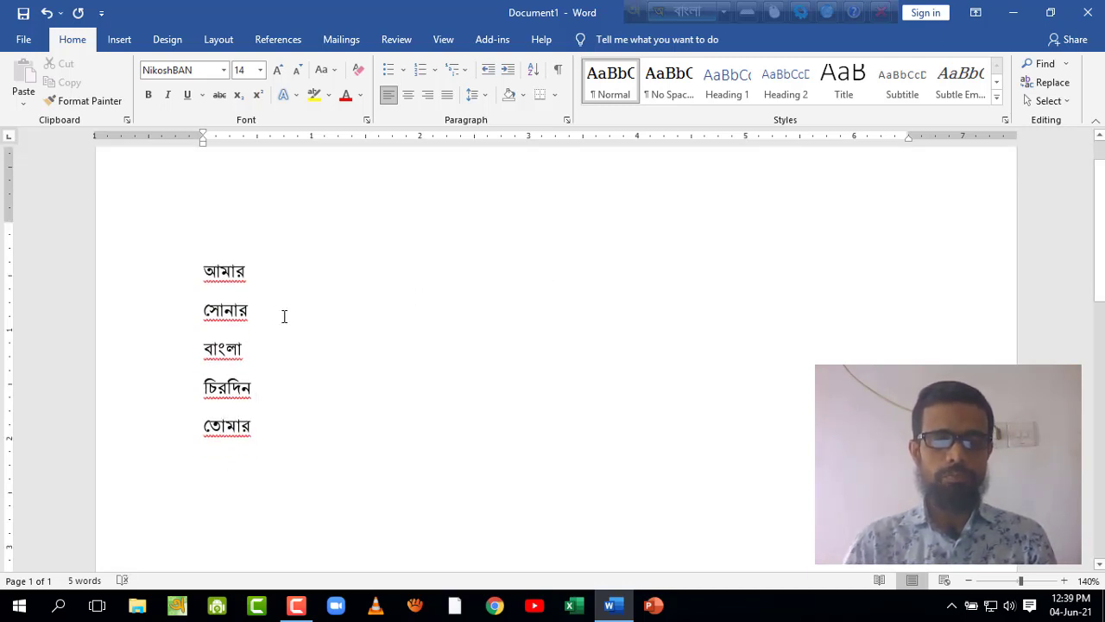
- Set the line spacing of all text to 1.0 and reselect the five Bengali lines
drag(197, 265, 340, 448)
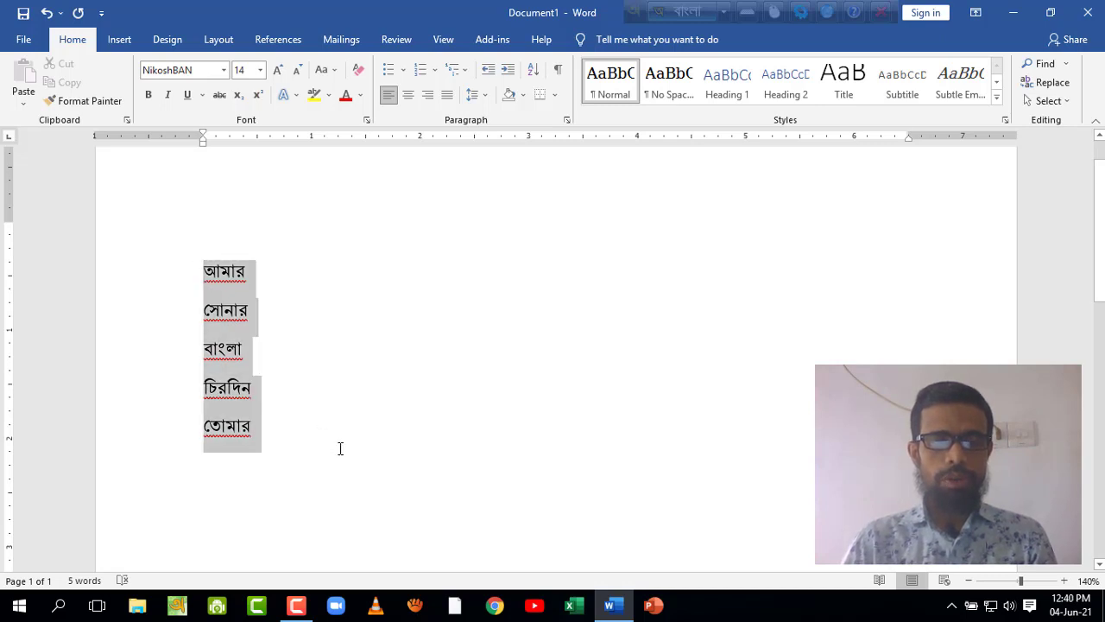
click(254, 311)
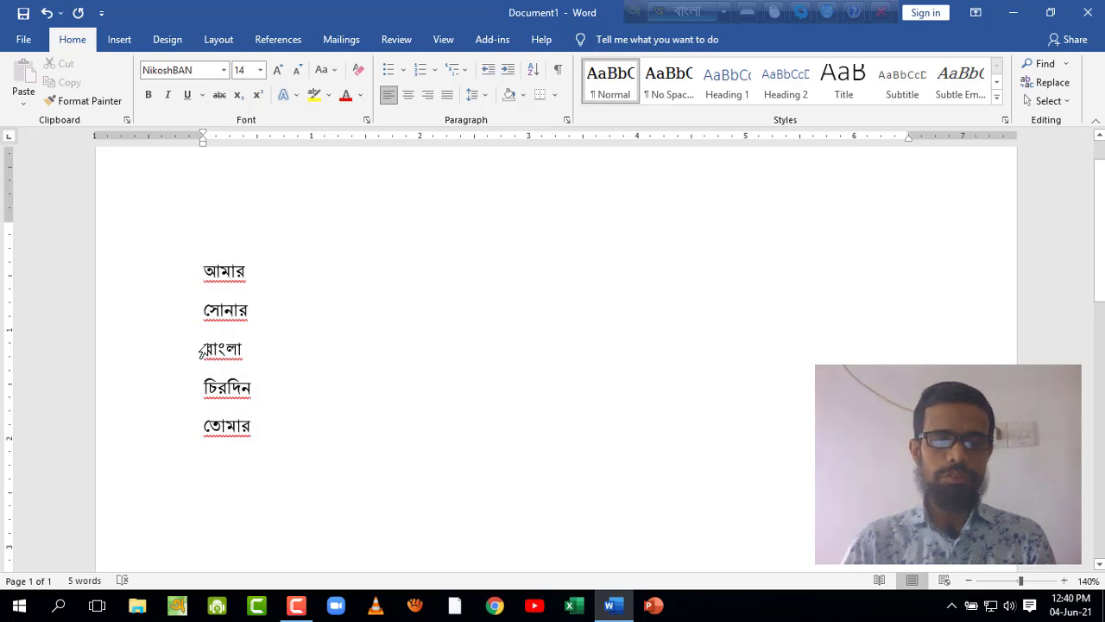
key(ctrl+a)
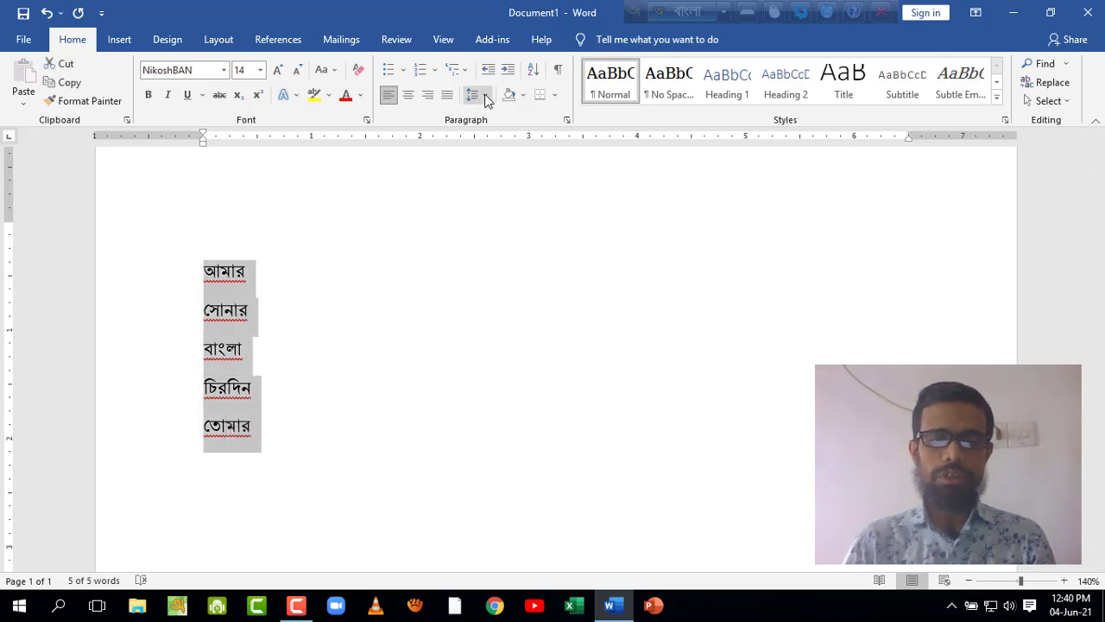
click(486, 95)
click(519, 118)
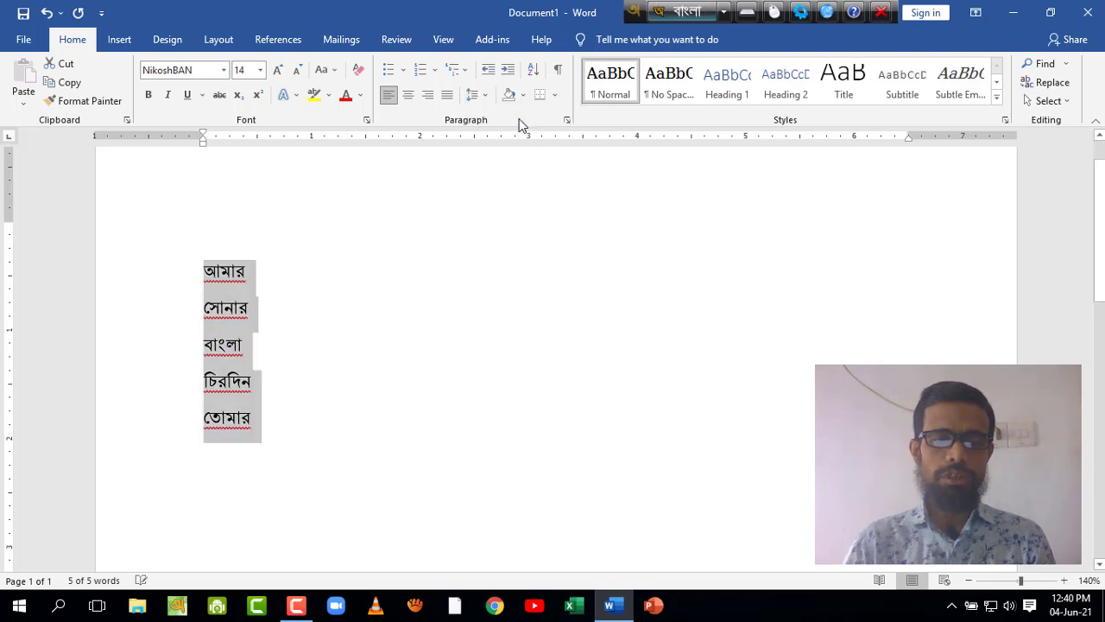
click(308, 299)
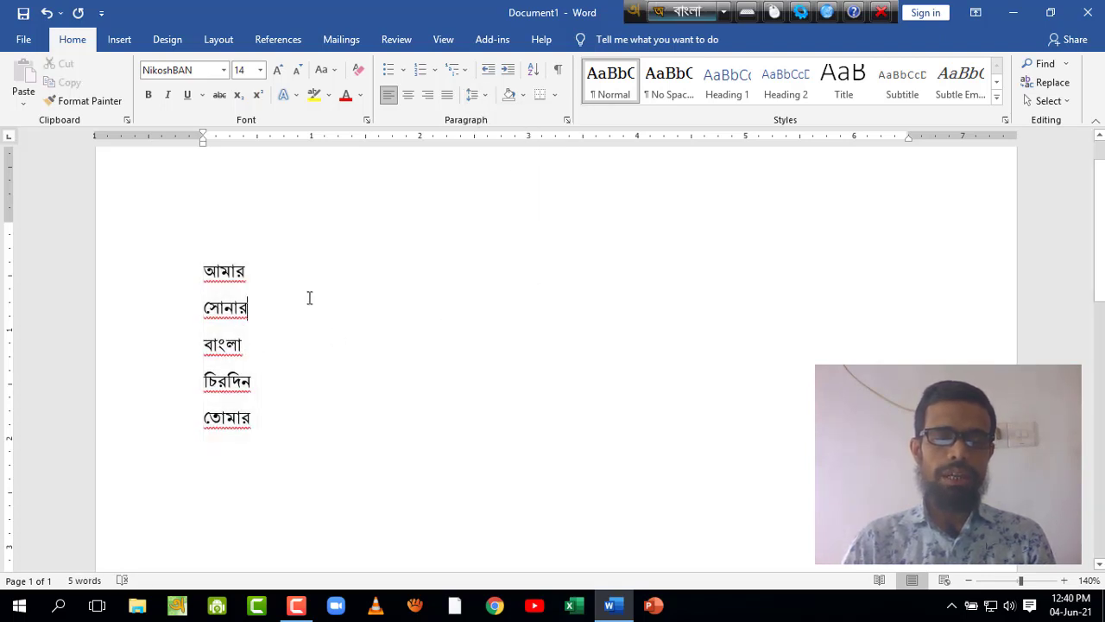
drag(206, 273, 275, 413)
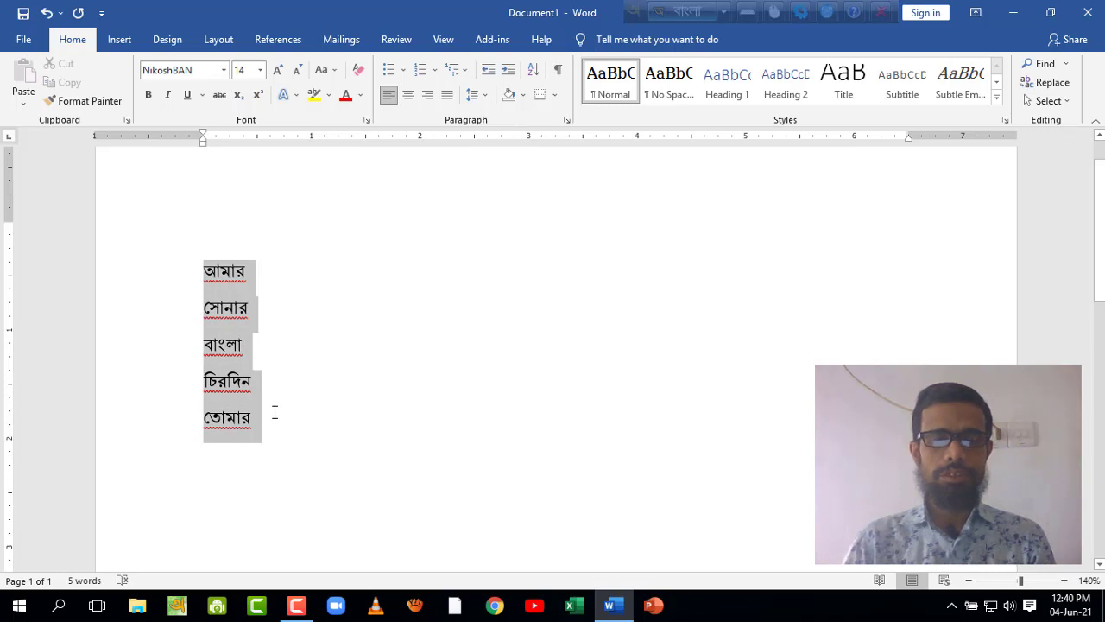
drag(275, 413, 273, 411)
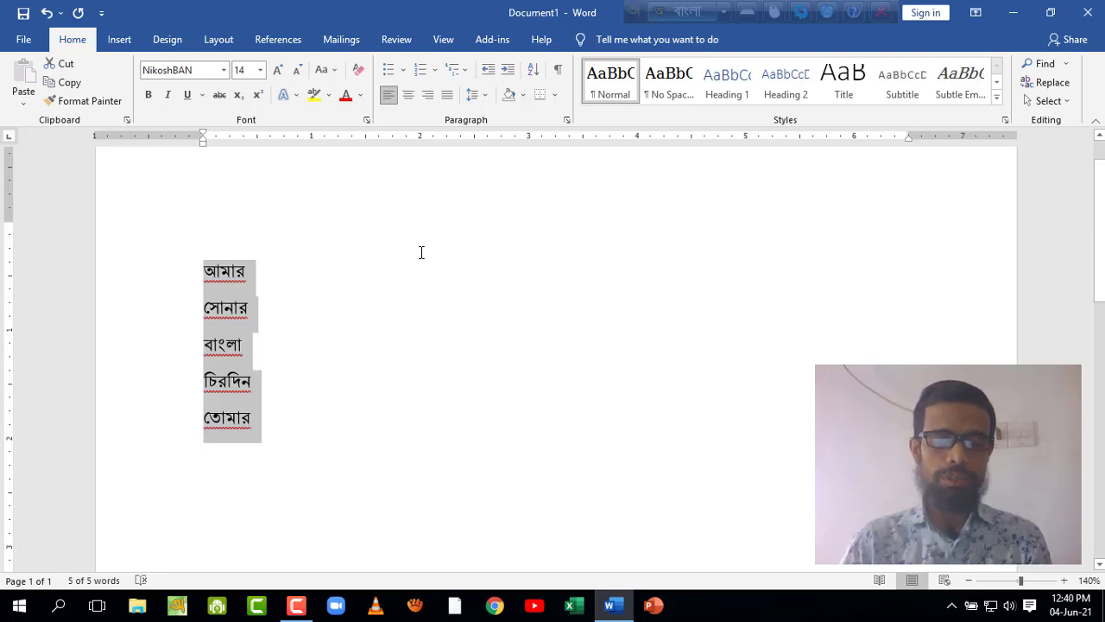
- Open Paragraph settings for the selected lines and capture an annotated screenshot of the spacing options
right_click(220, 308)
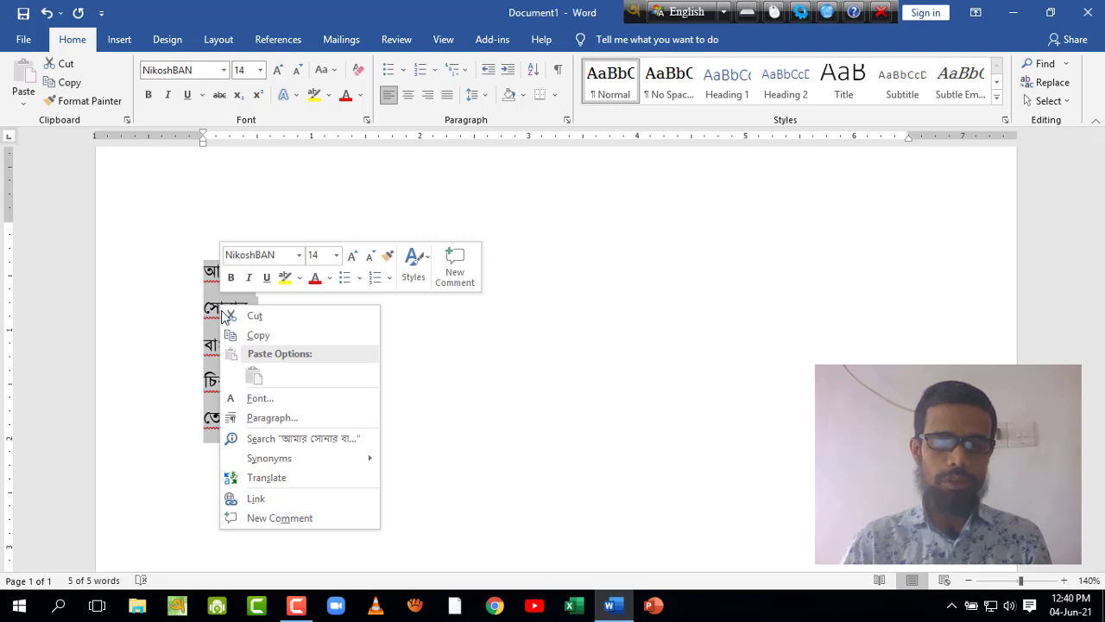
click(274, 417)
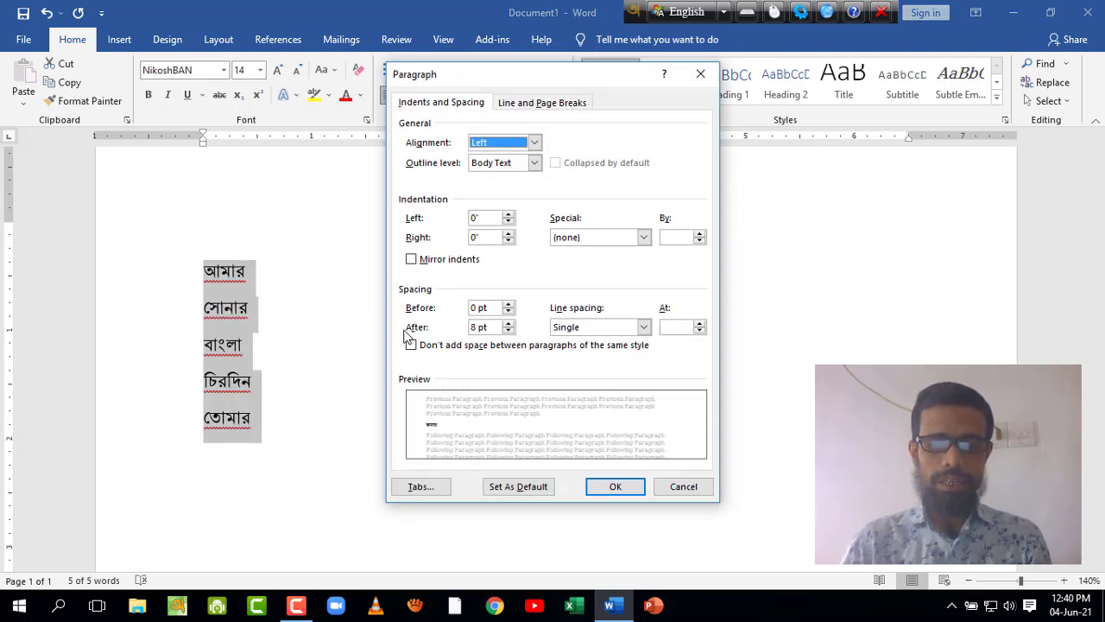
key(Print)
drag(397, 321, 533, 351)
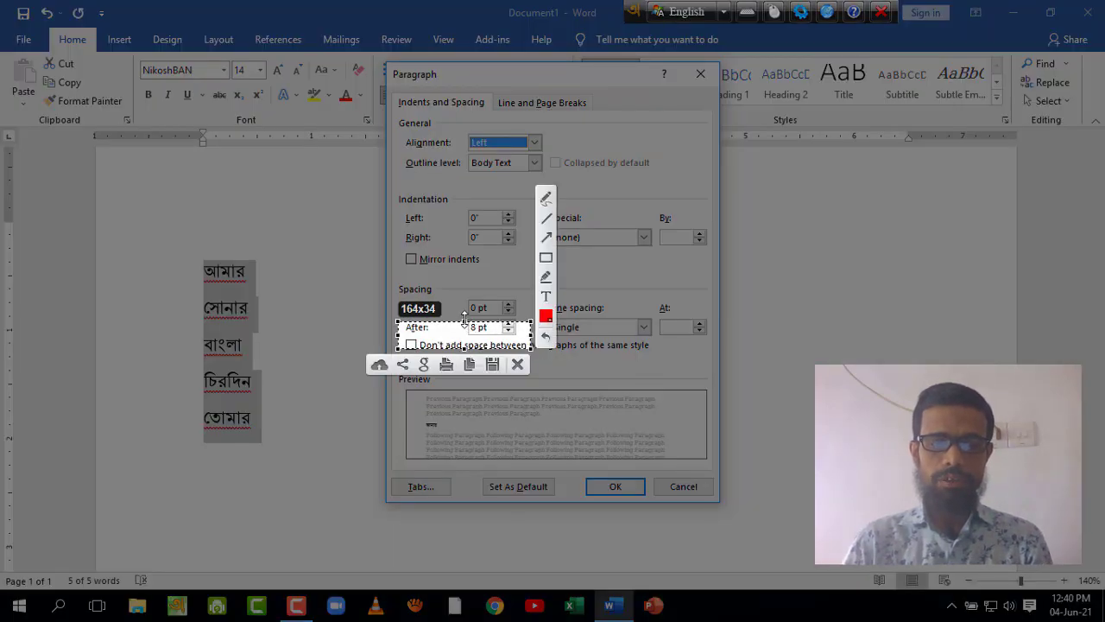
mouse_move(465, 320)
mouse_down()
mouse_move(414, 326)
mouse_move(537, 355)
mouse_up()
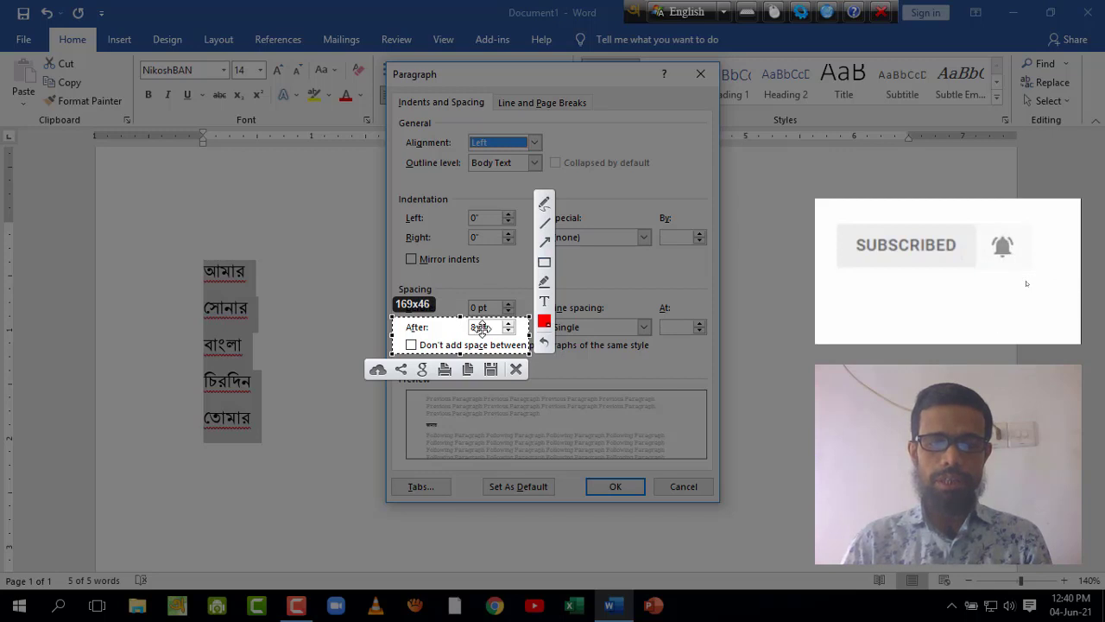
click(544, 203)
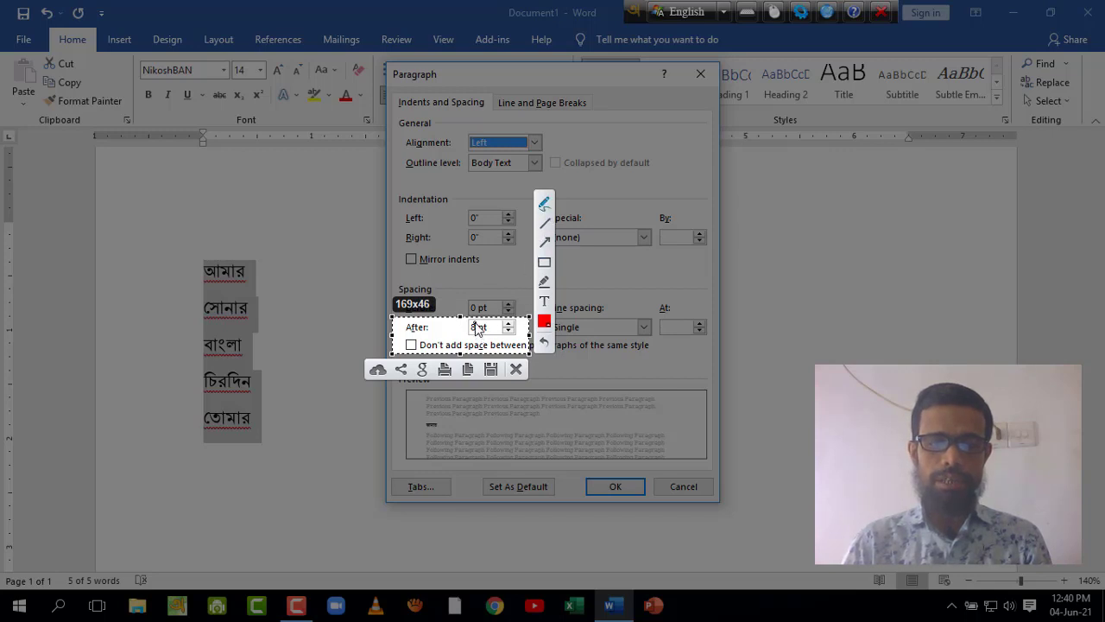
drag(476, 330, 477, 328)
drag(412, 341, 436, 324)
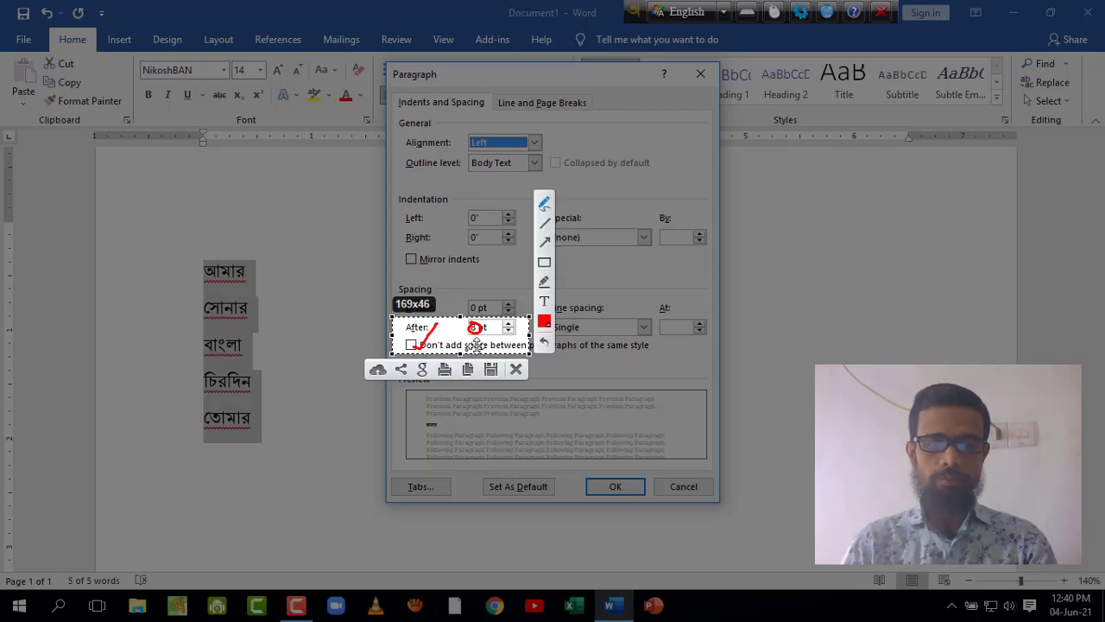
key(Escape)
- Set Spacing After to 0 pt and tick 'Don't add space between paragraphs of the same style'
click(508, 332)
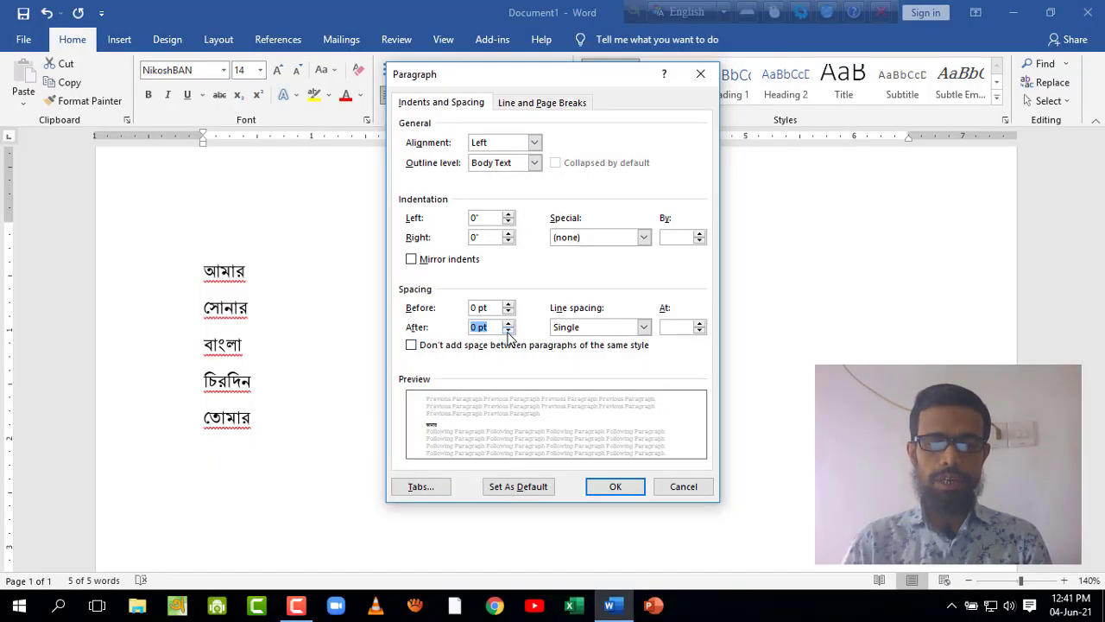
click(423, 346)
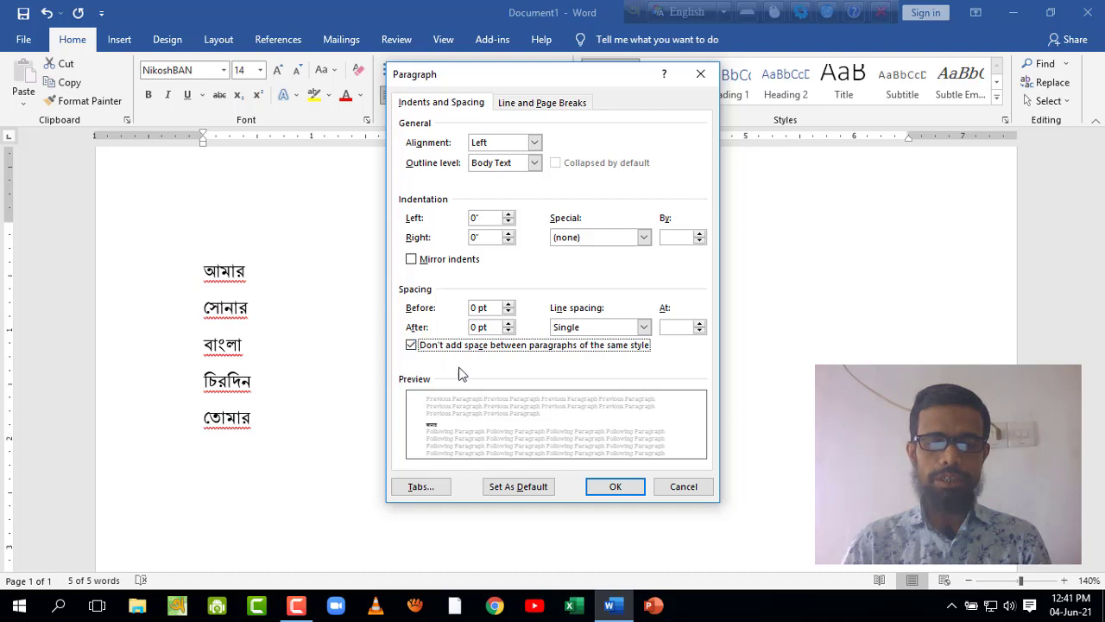
click(615, 487)
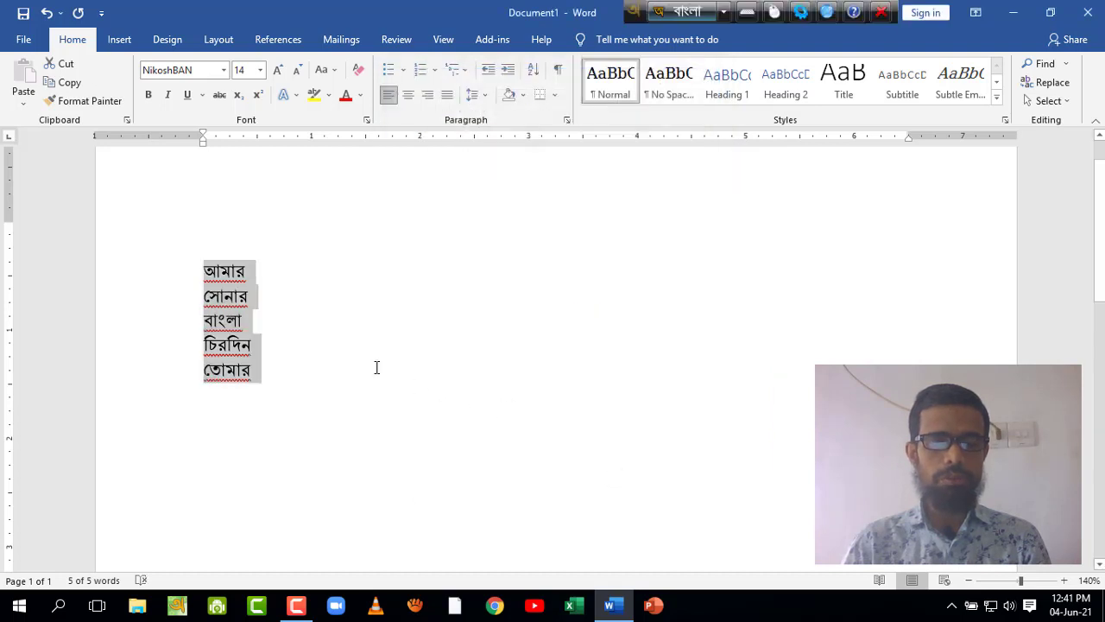
click(348, 359)
- Apply arrow bullets to the five Bengali word lines
drag(202, 269, 310, 375)
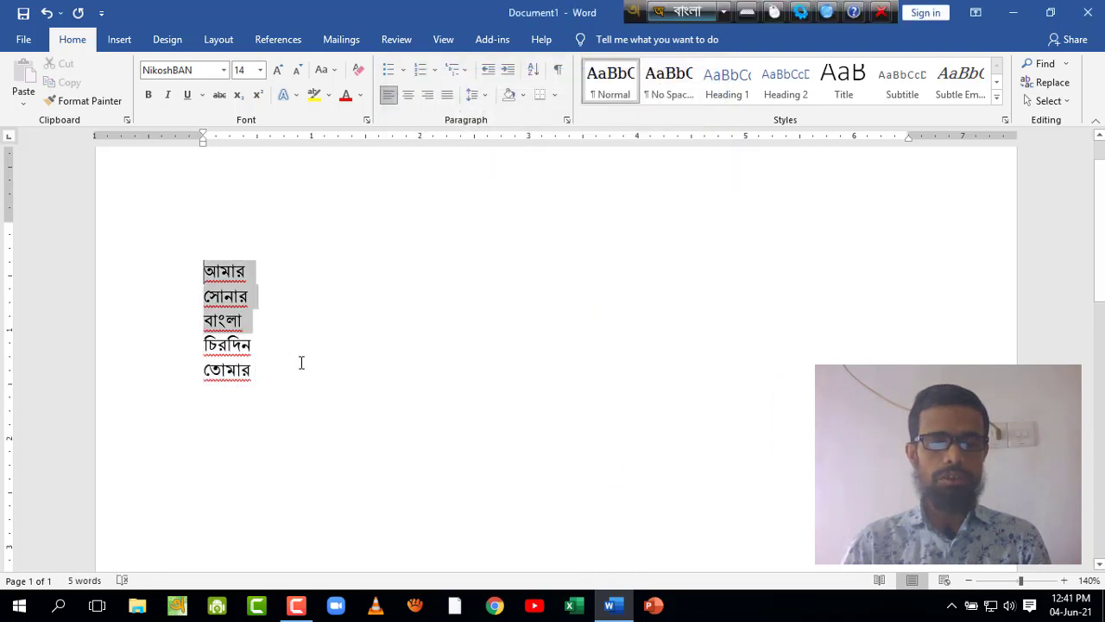
click(385, 370)
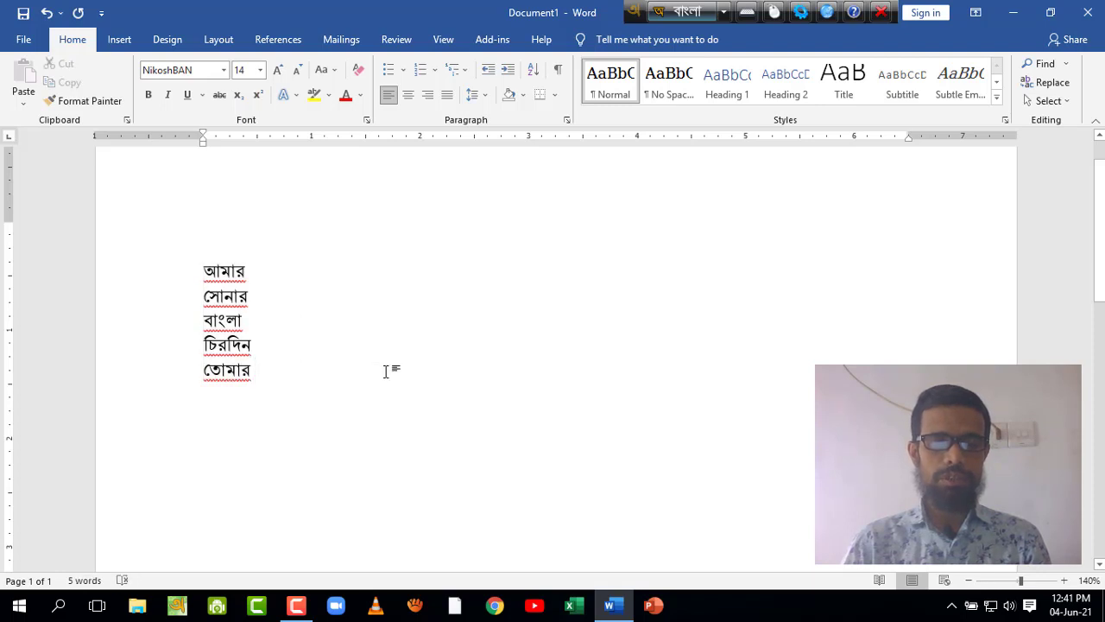
drag(202, 266, 279, 368)
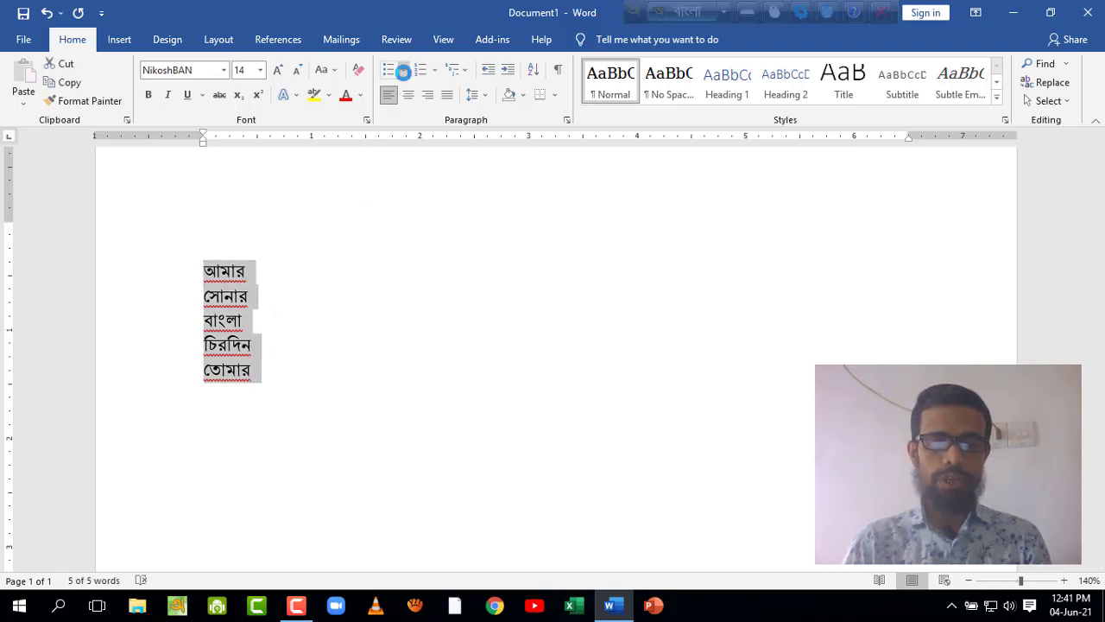
click(403, 73)
click(402, 155)
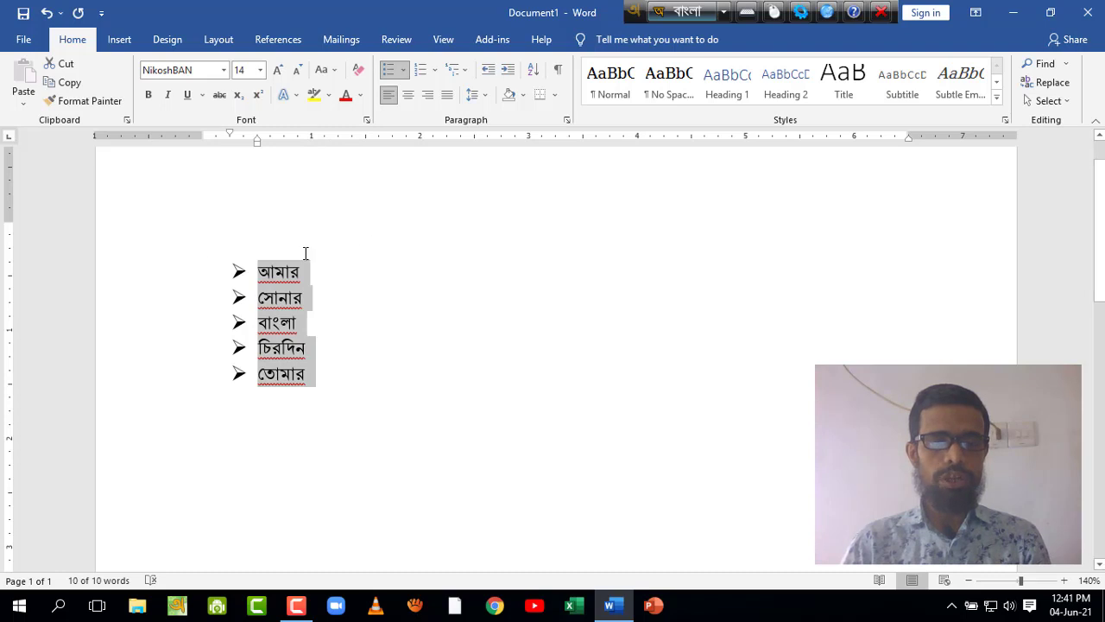
- Add a new bullet item বাতাস below তোমার
click(299, 272)
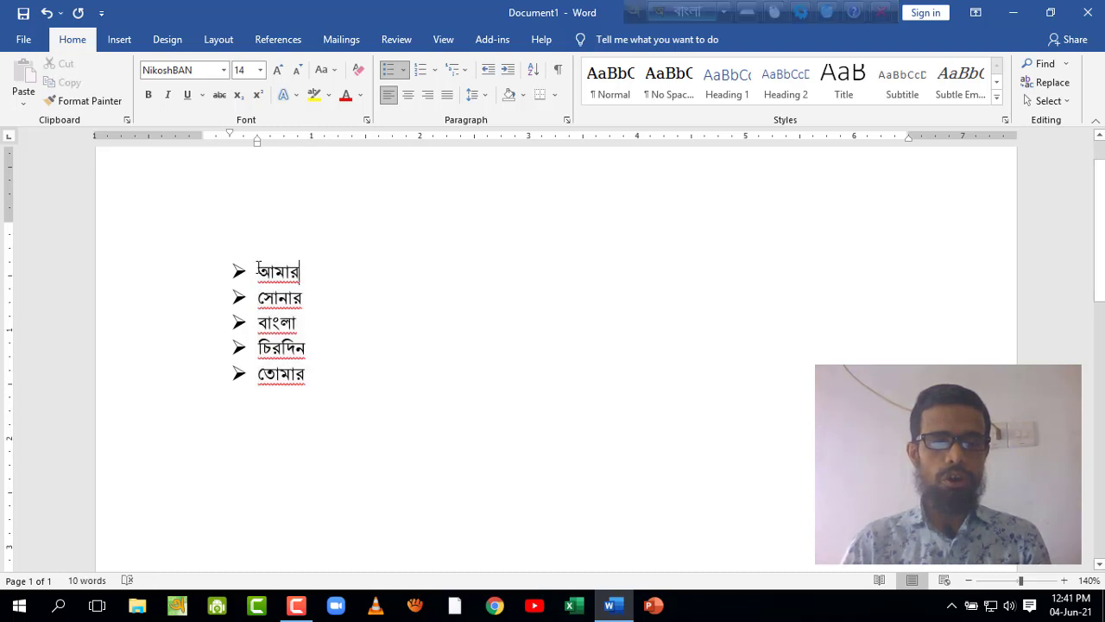
drag(259, 271, 343, 369)
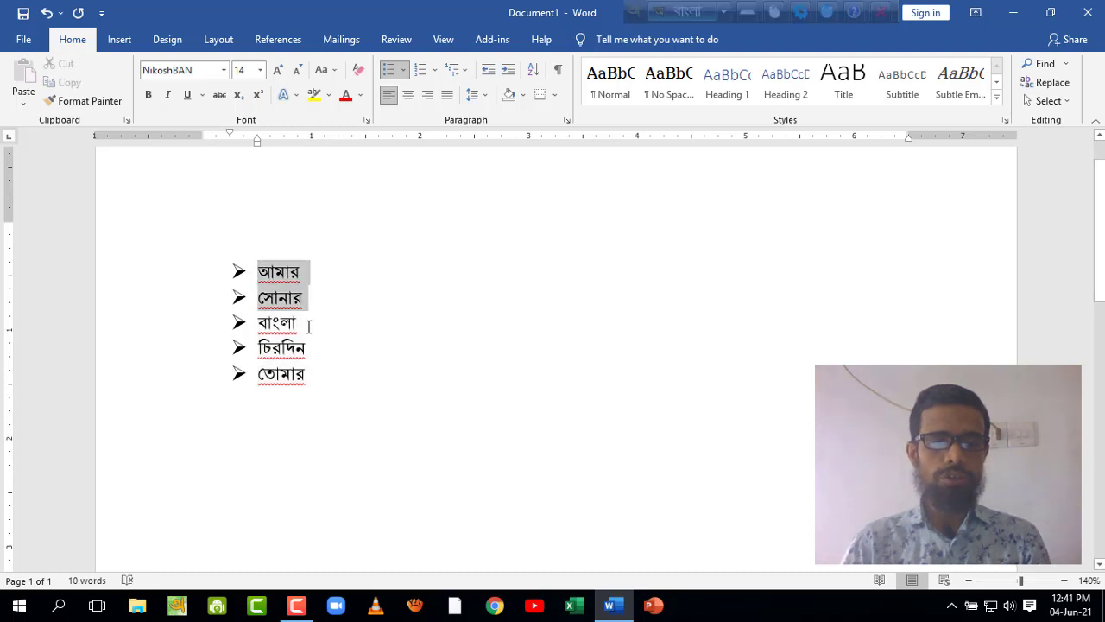
click(387, 373)
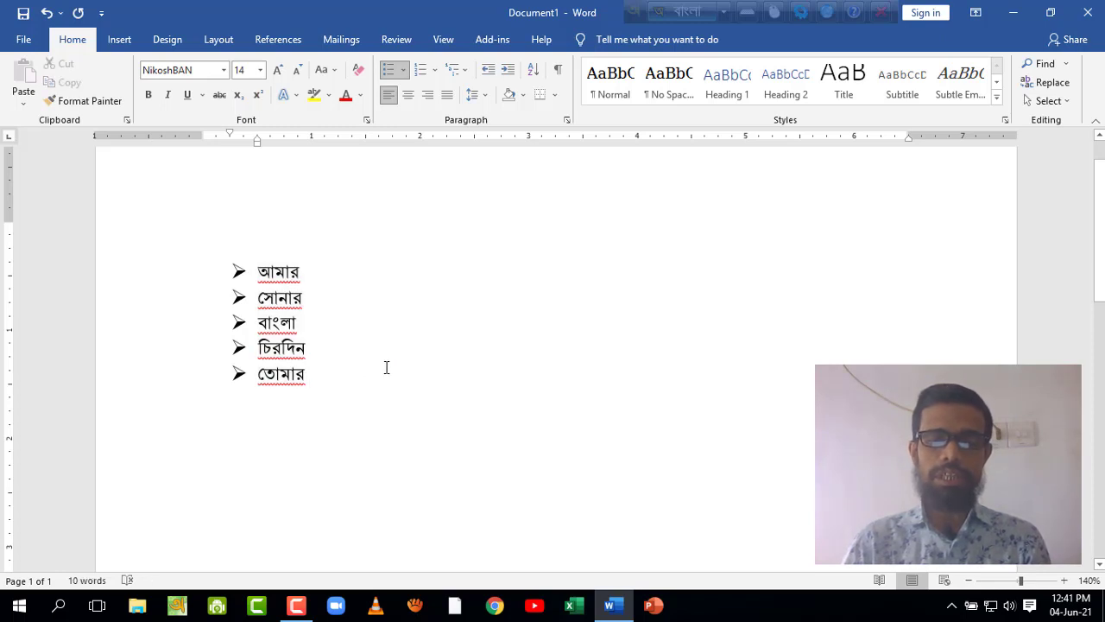
key(Return)
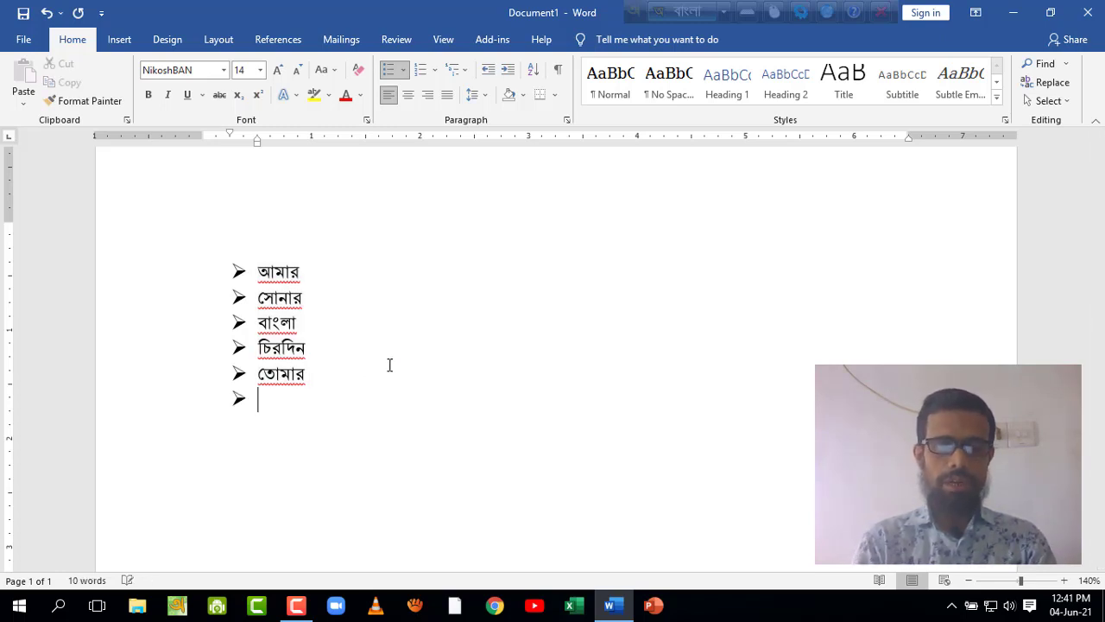
text(ব)
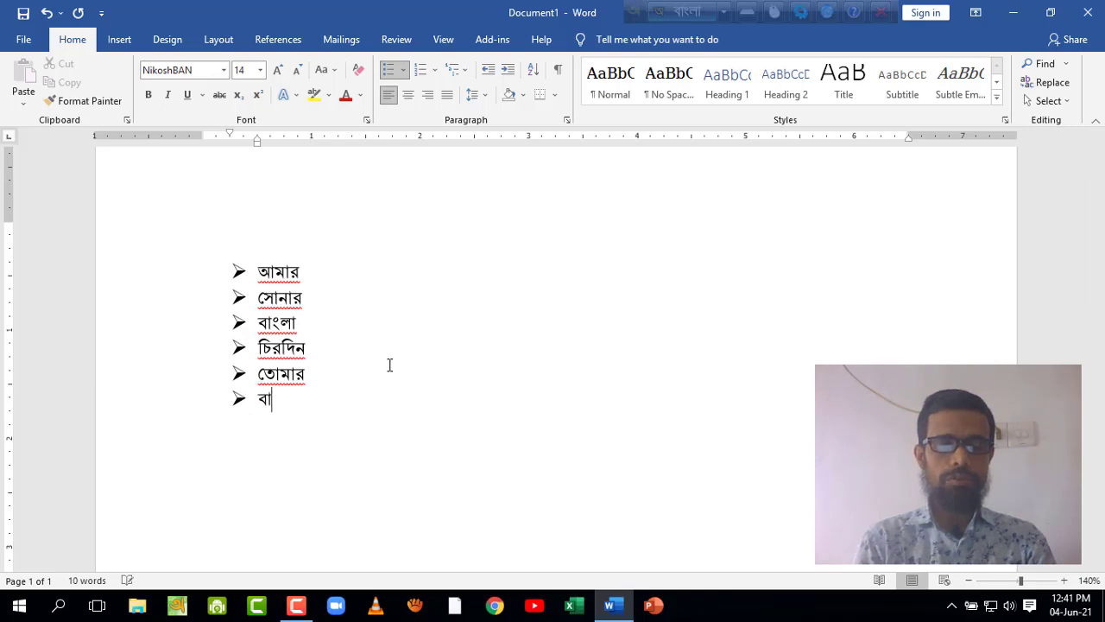
text(াসাত)
key(BackSpace)
key(BackSpace)
key(BackSpace)
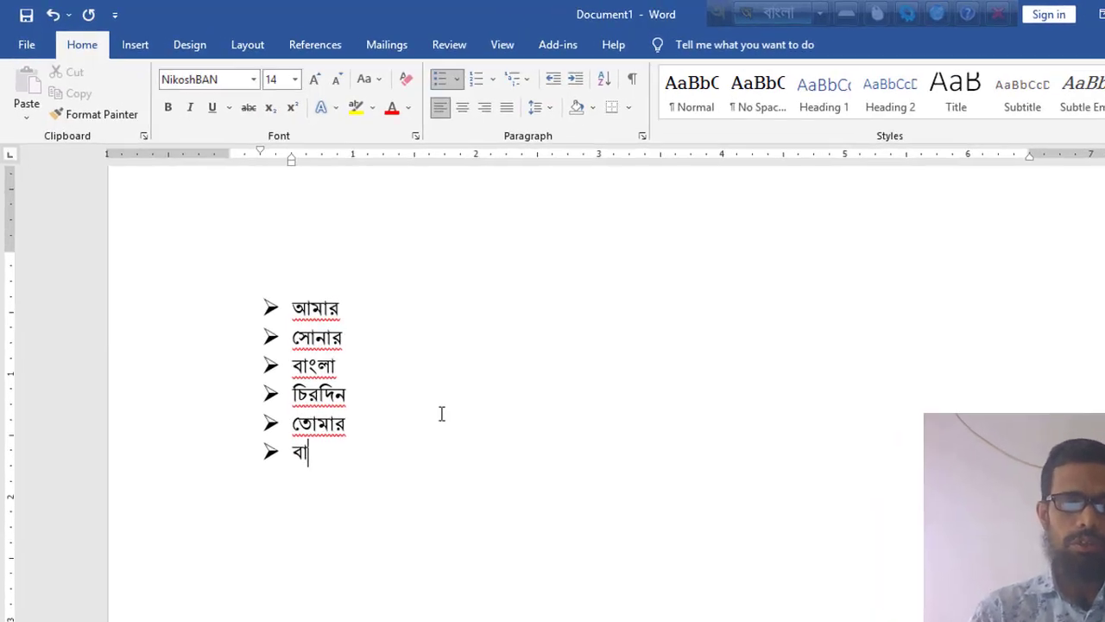
text(তাস)
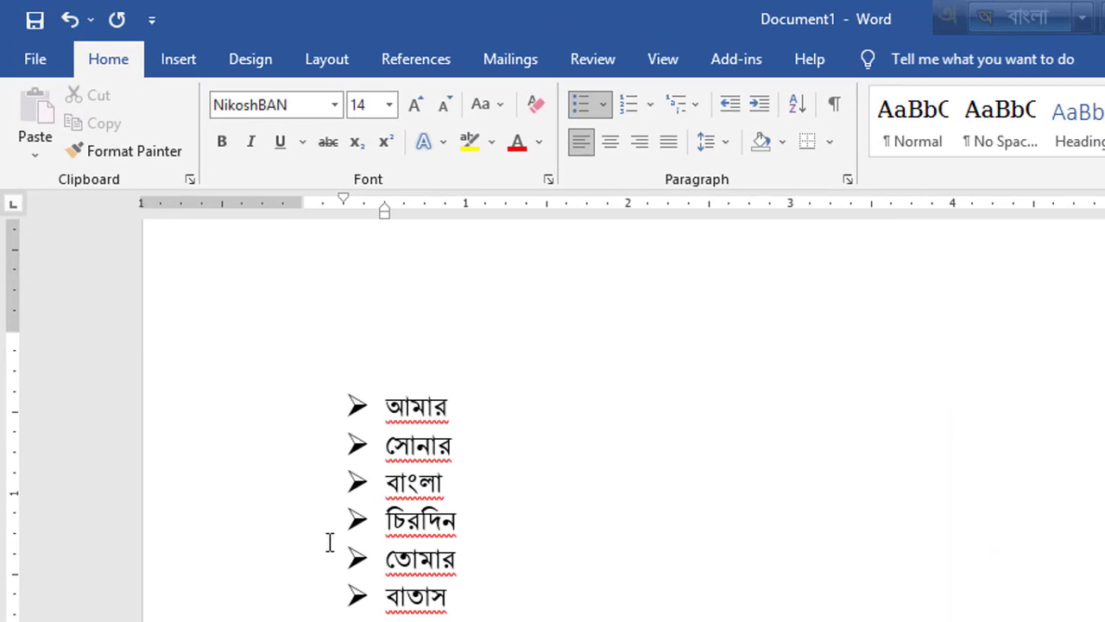
- Replace the last three items with আমি and select all four list items
drag(386, 518, 458, 618)
key(Delete)
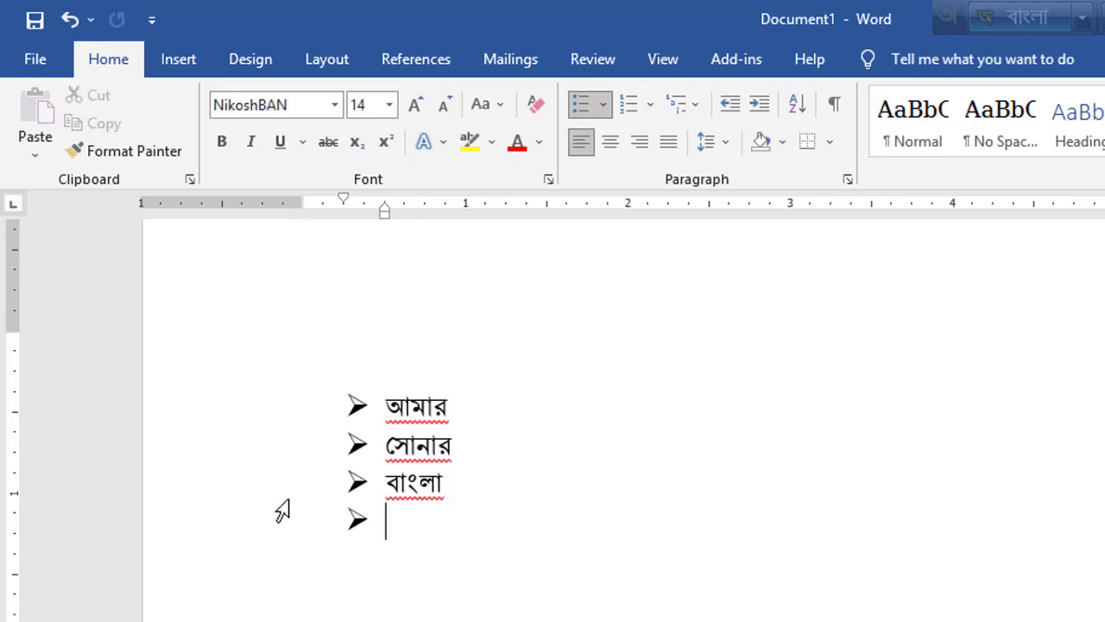
text(আমি)
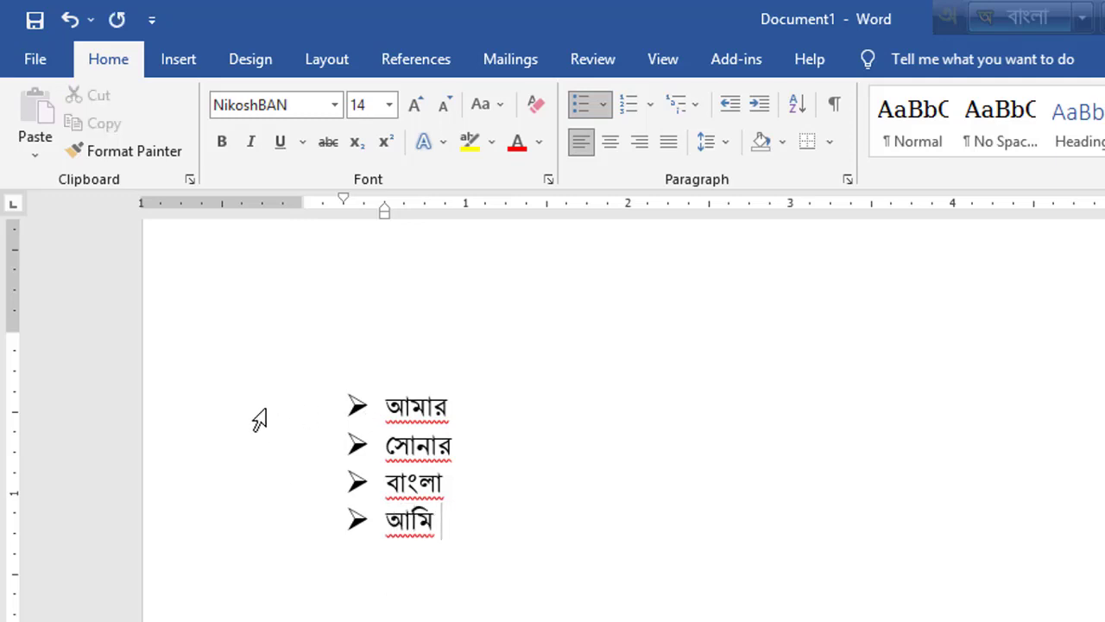
drag(256, 414, 269, 449)
drag(284, 516, 287, 521)
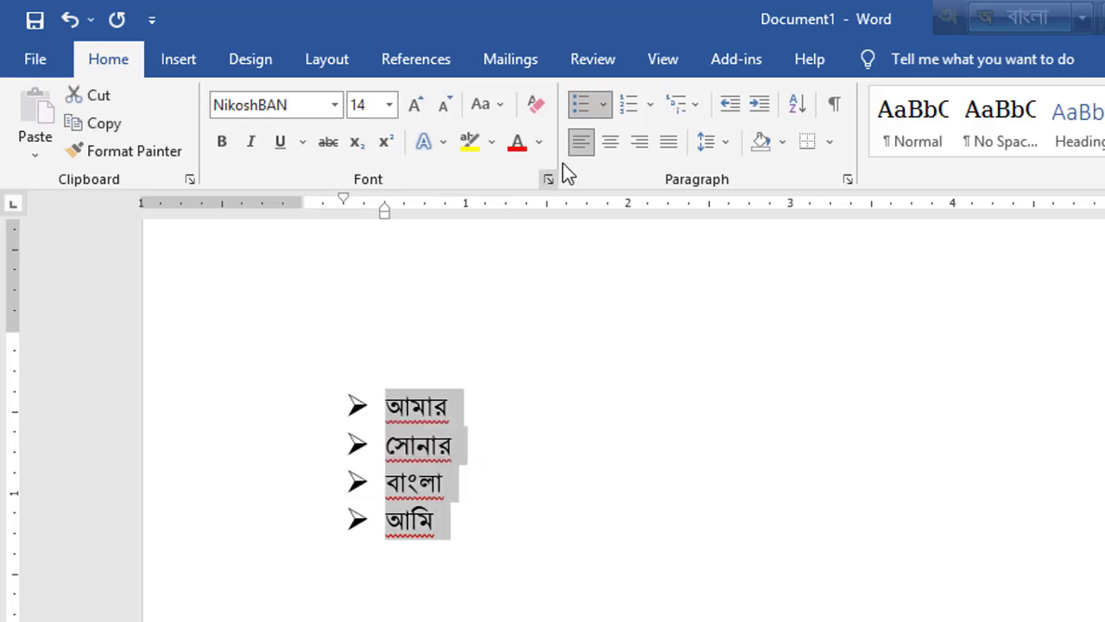
- Try diamond bullets on the list, then set bullets to None and select all text
click(603, 107)
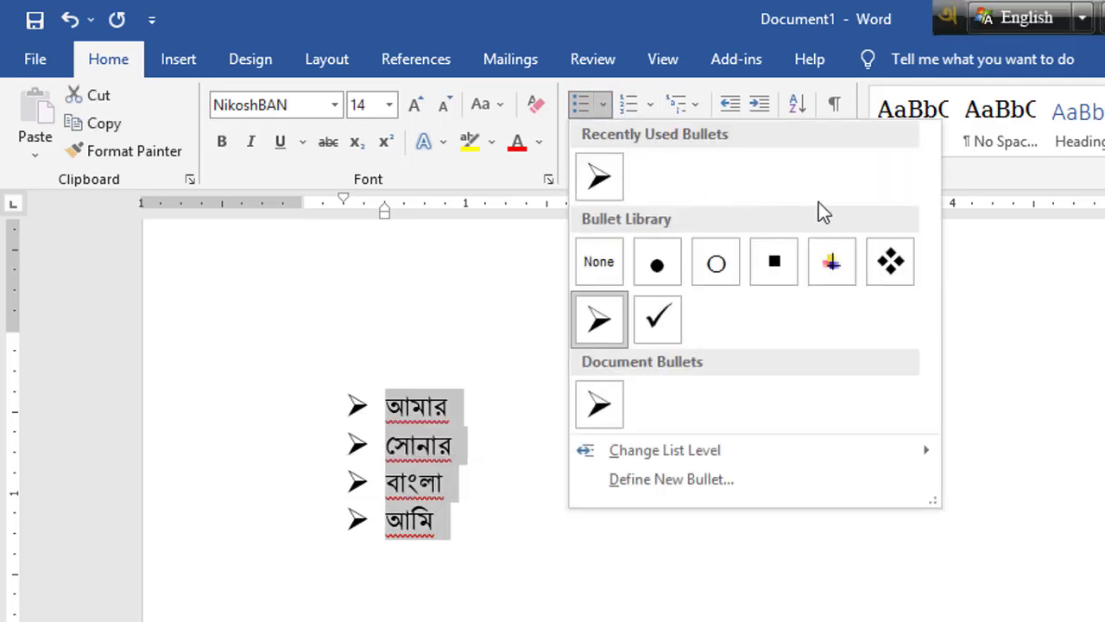
click(890, 260)
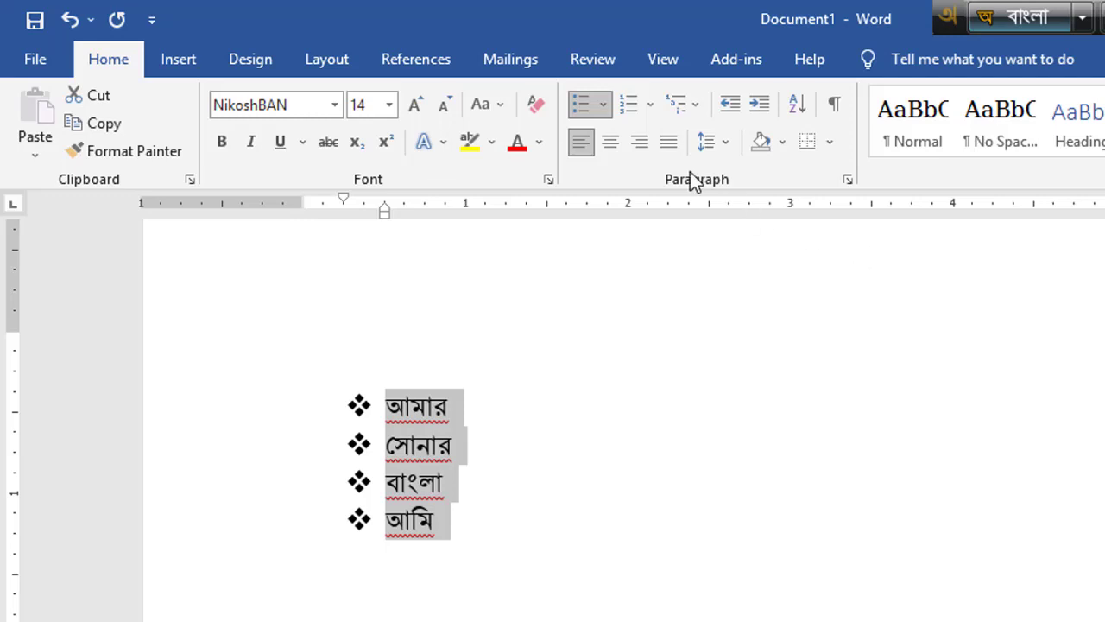
click(603, 107)
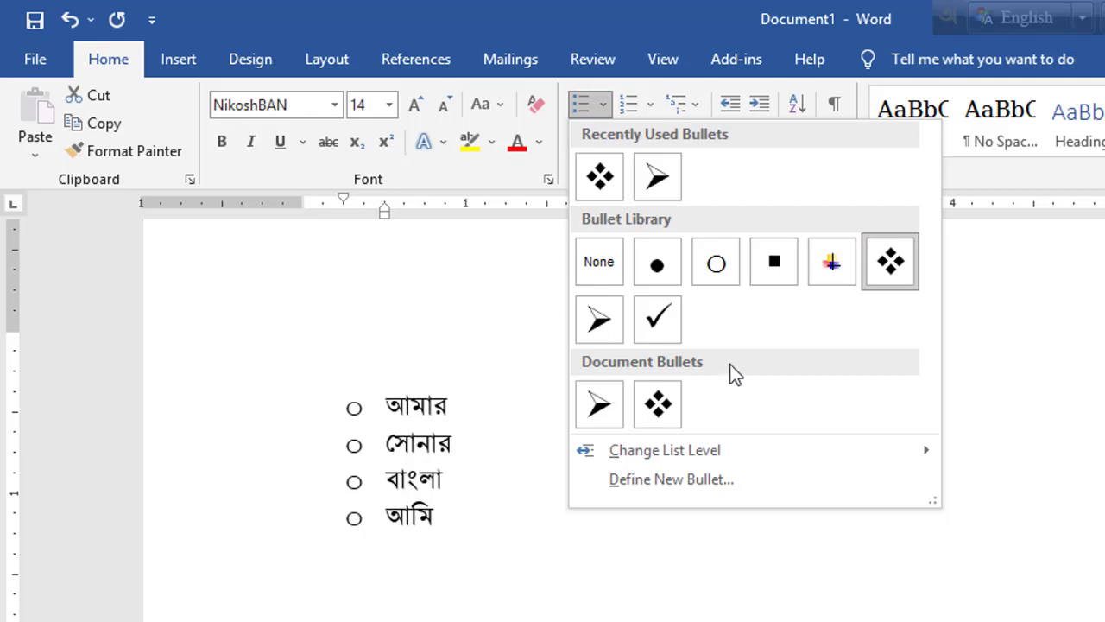
click(596, 269)
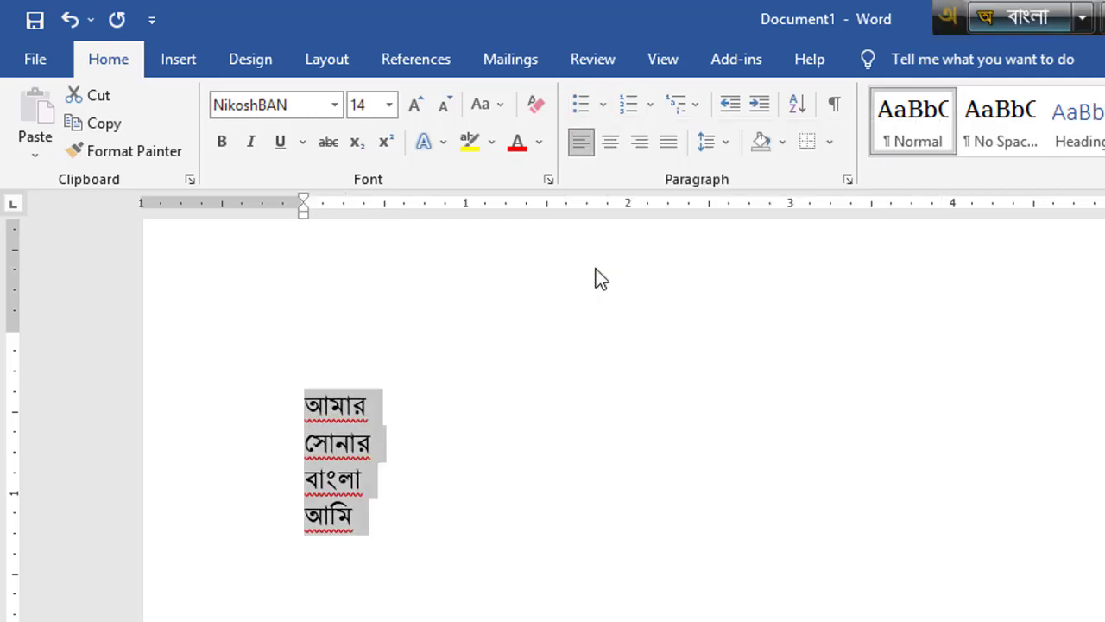
click(597, 405)
key(ctrl+a)
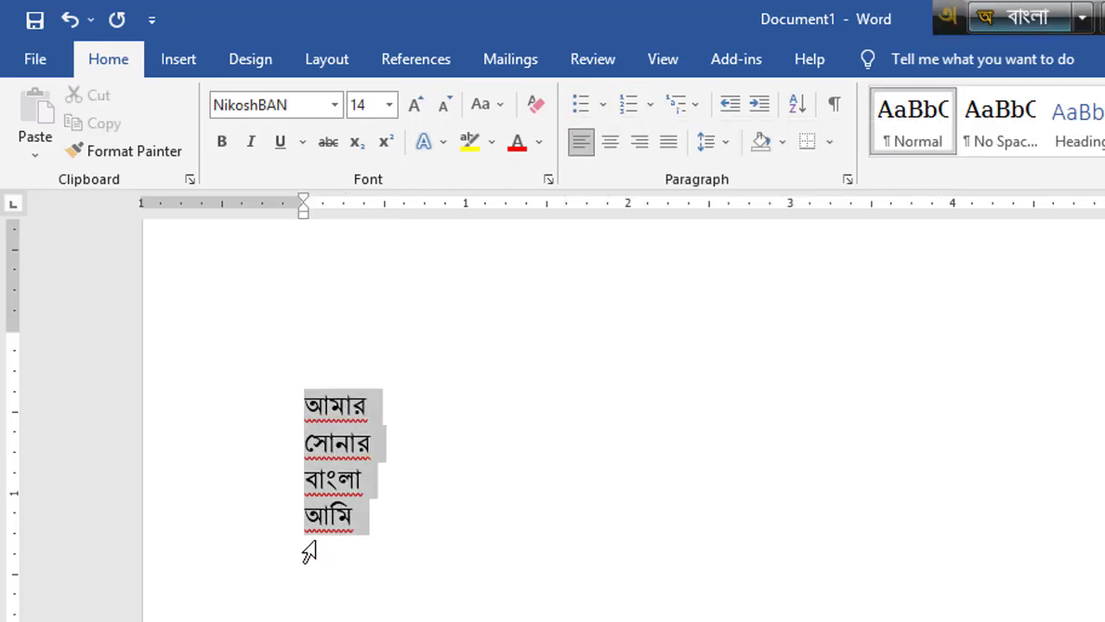
click(603, 101)
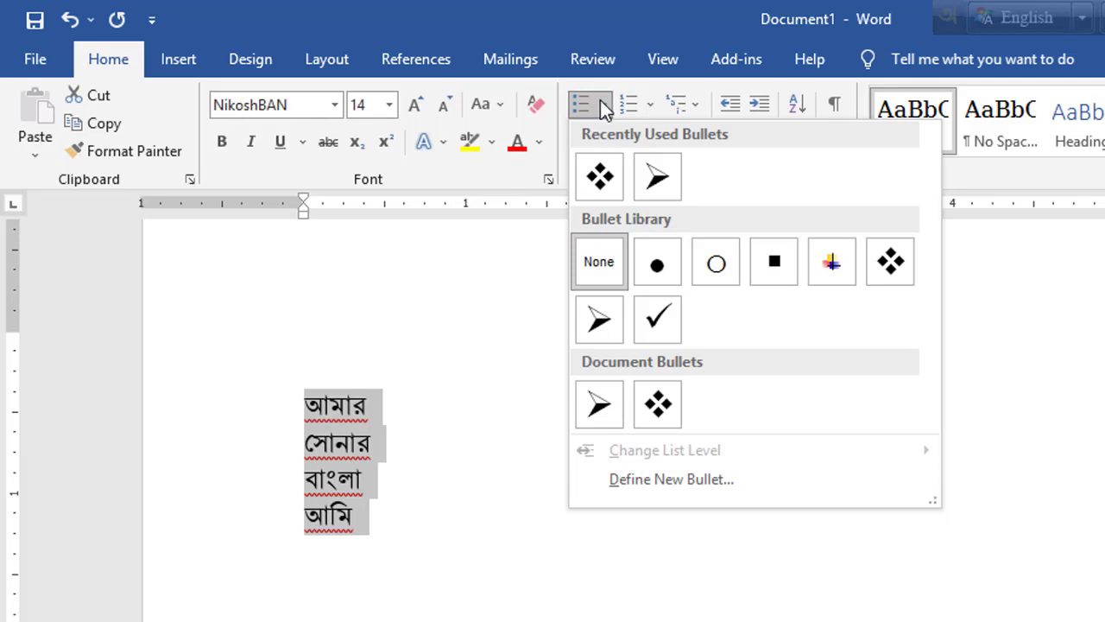
- Apply 1. 2. 3. numbering to the list and reselect all four items
click(651, 101)
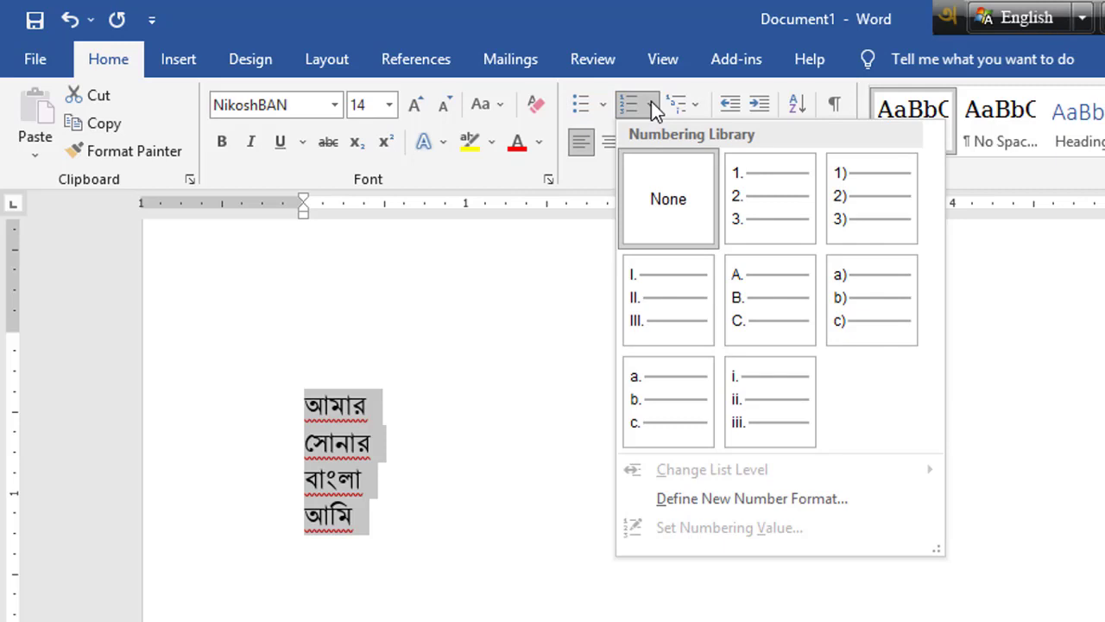
click(774, 205)
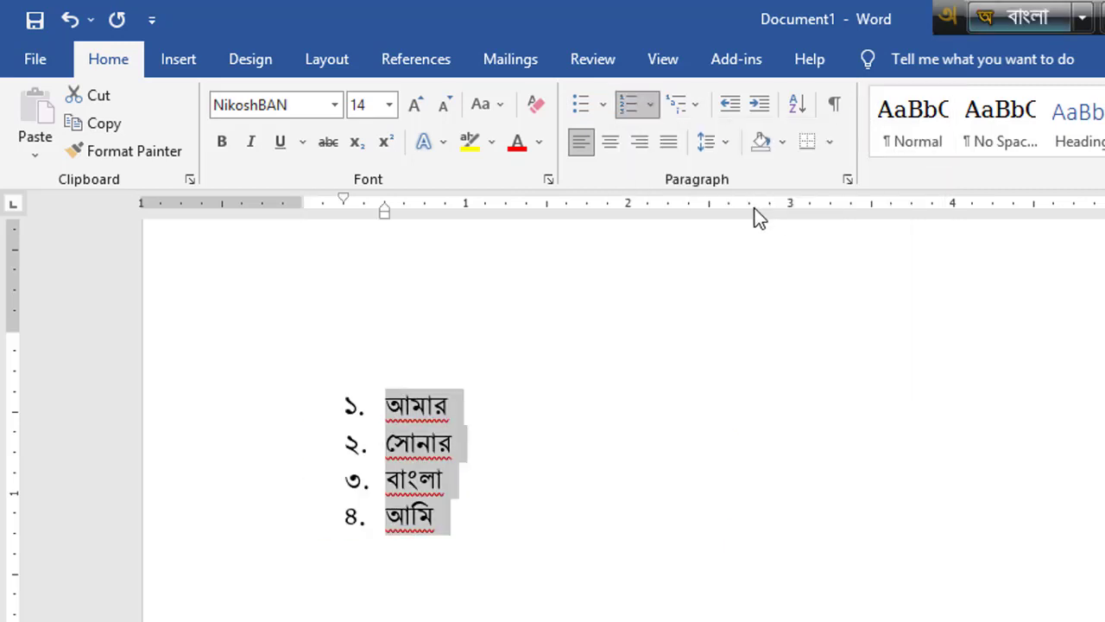
click(659, 473)
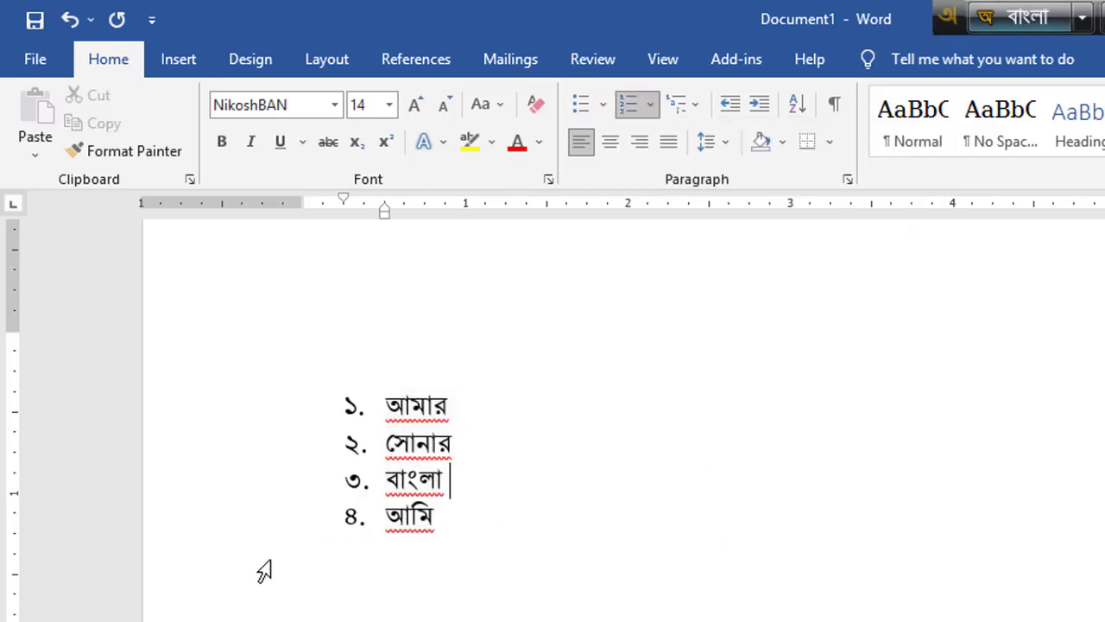
key(ctrl+a)
click(838, 448)
drag(228, 407, 233, 444)
drag(254, 533, 252, 523)
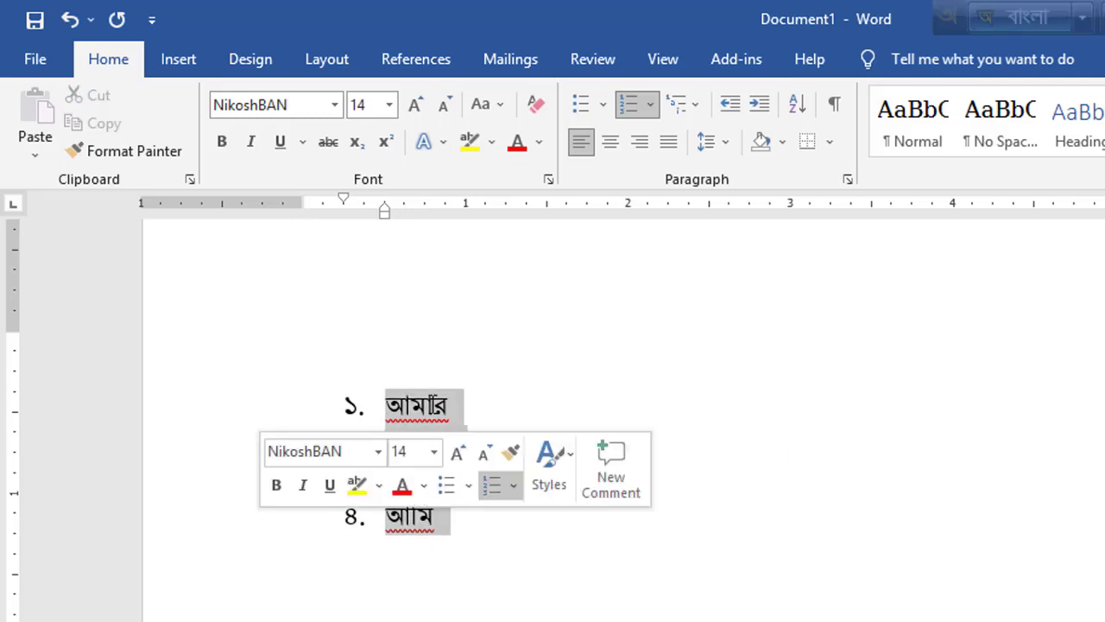
- Try 1) and Roman numeral numbering, then settle on a. b. c. lettering
click(654, 110)
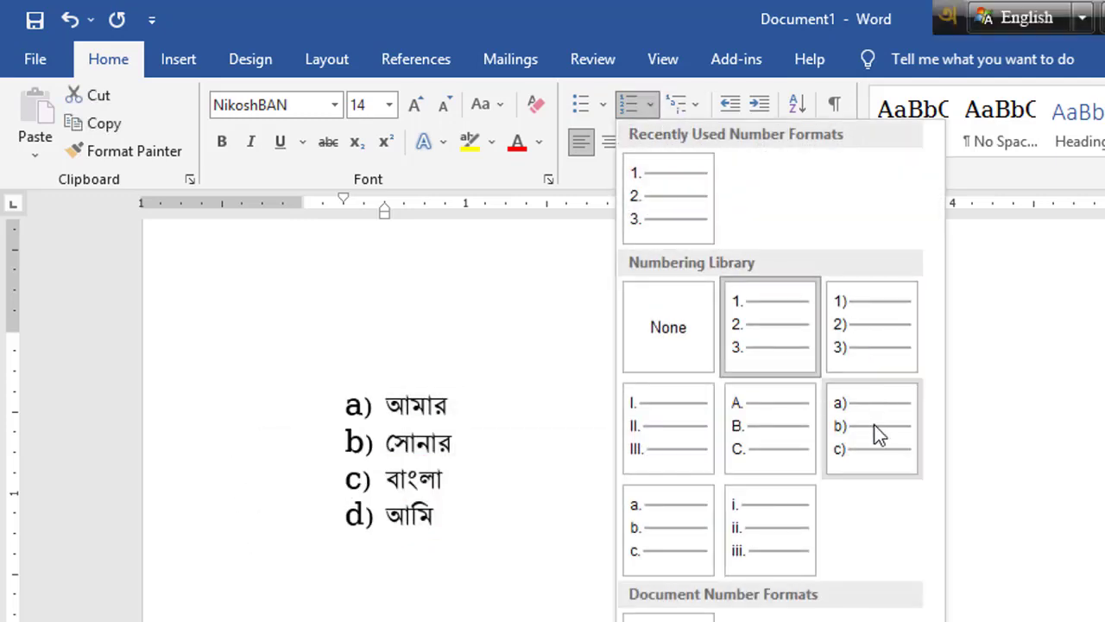
click(868, 317)
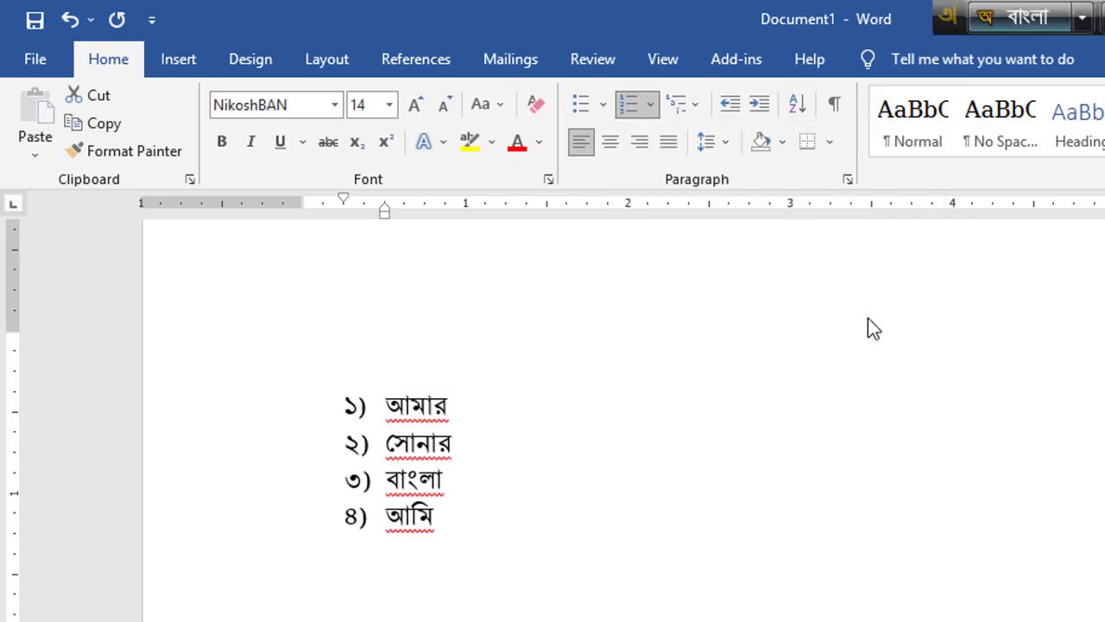
click(657, 108)
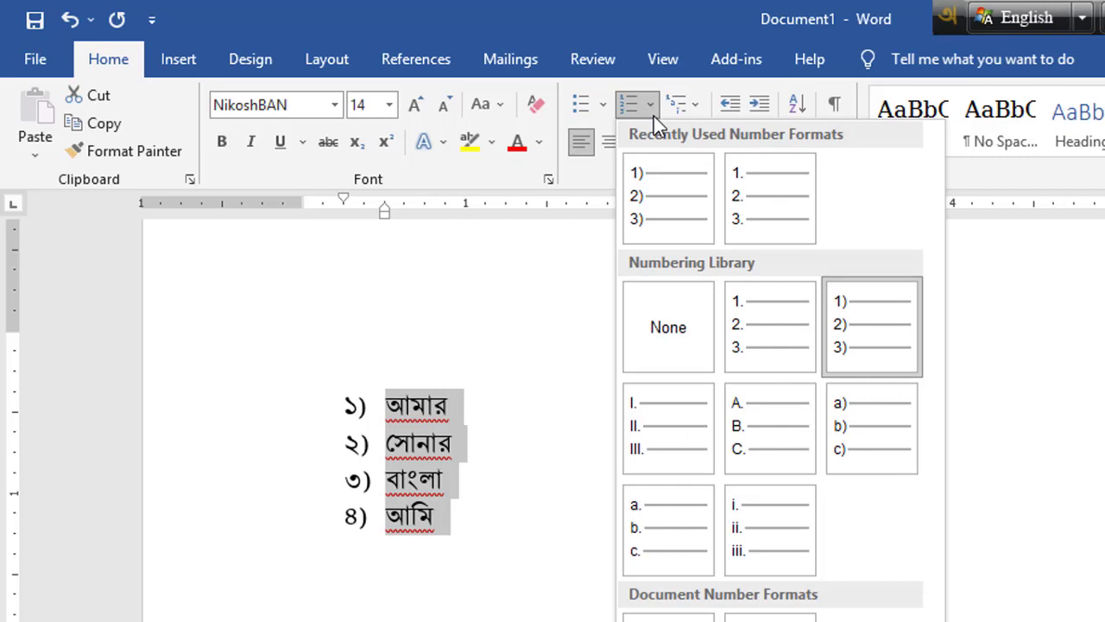
click(687, 450)
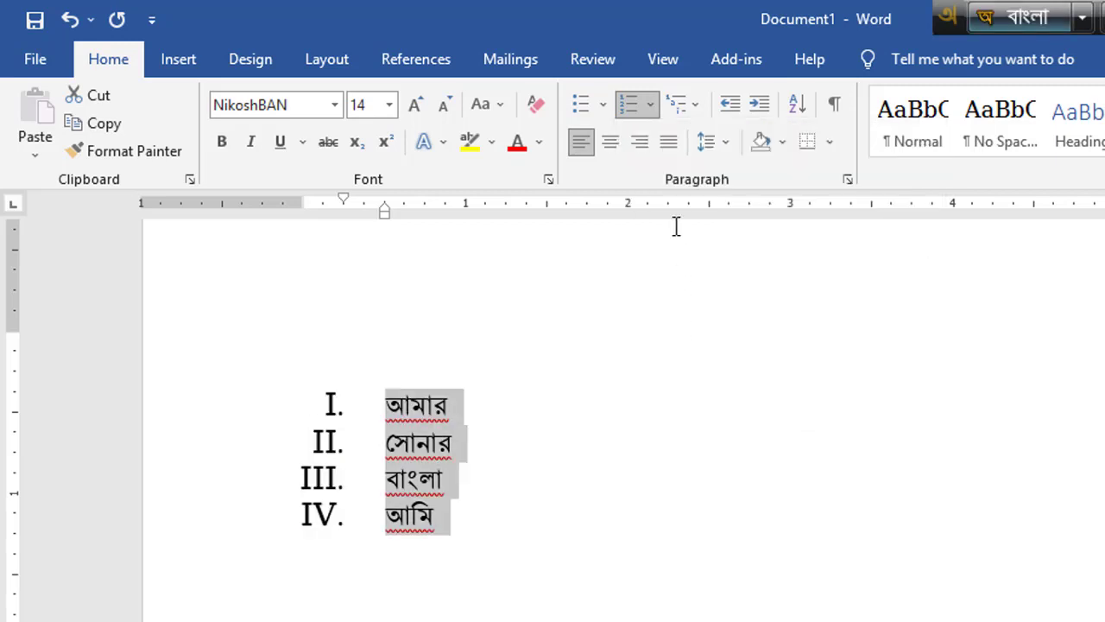
click(648, 104)
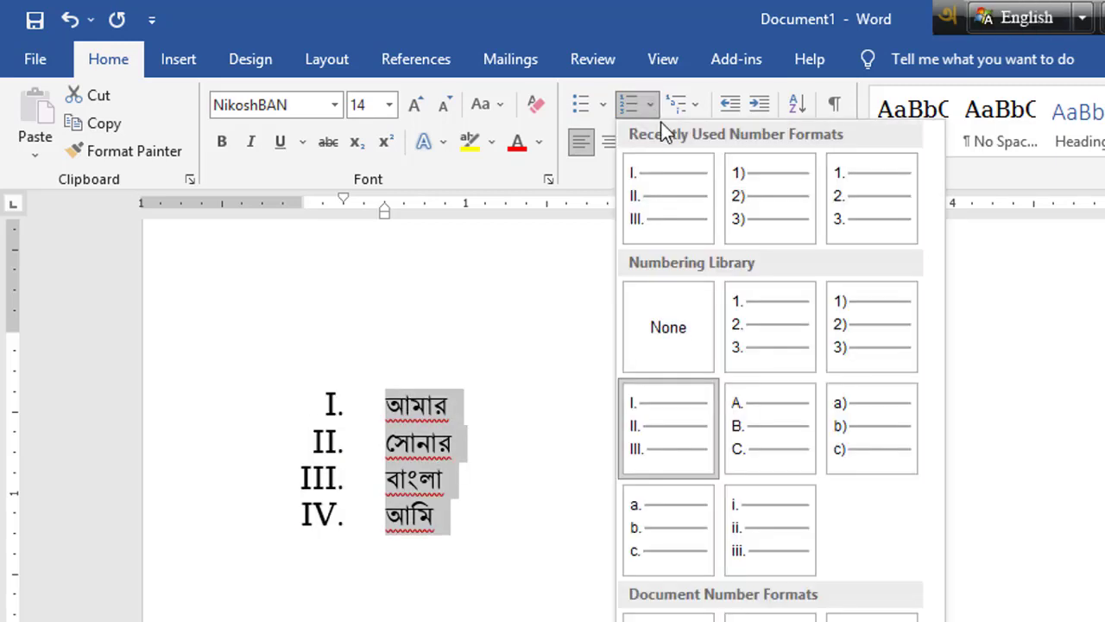
click(663, 529)
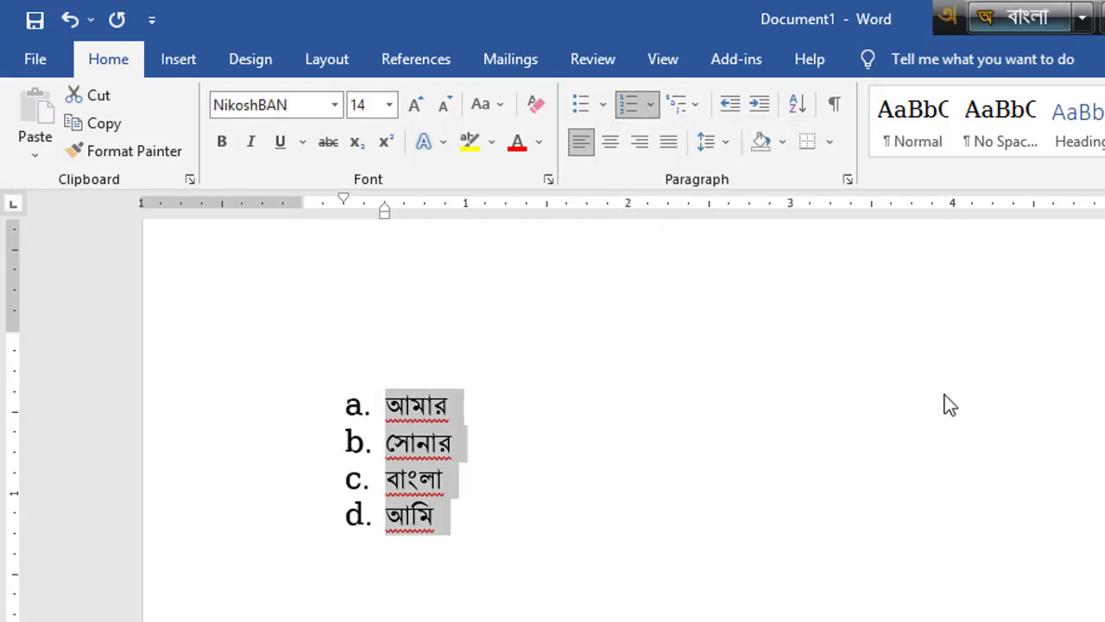
- Switch Avro to English and type The, The, dog, cat and cow as list items
key(F12)
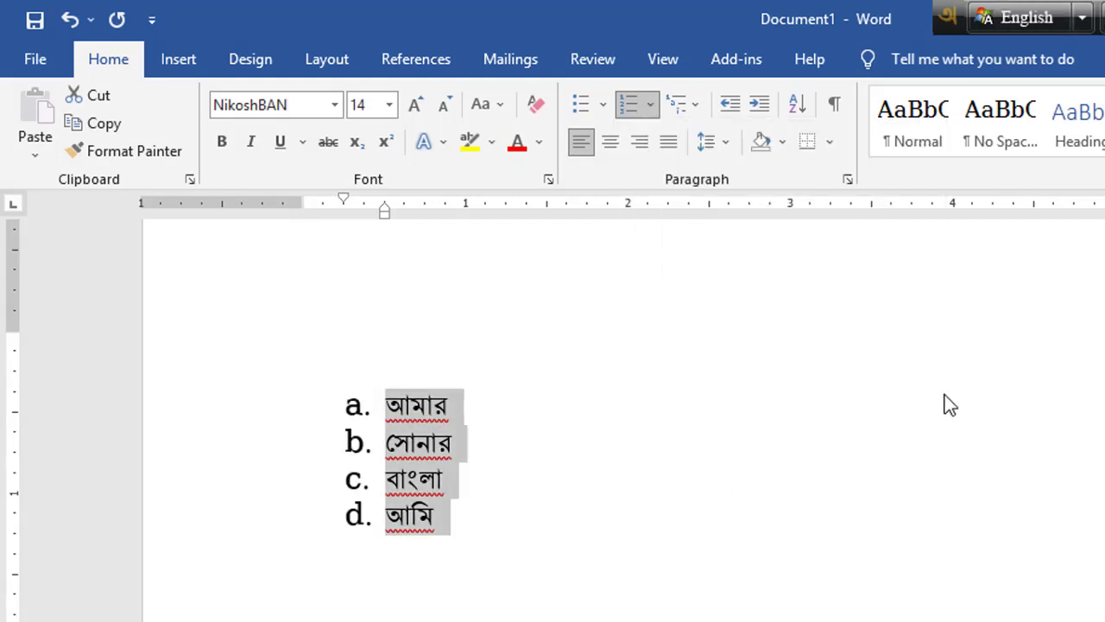
text(The)
key(Return)
text(u)
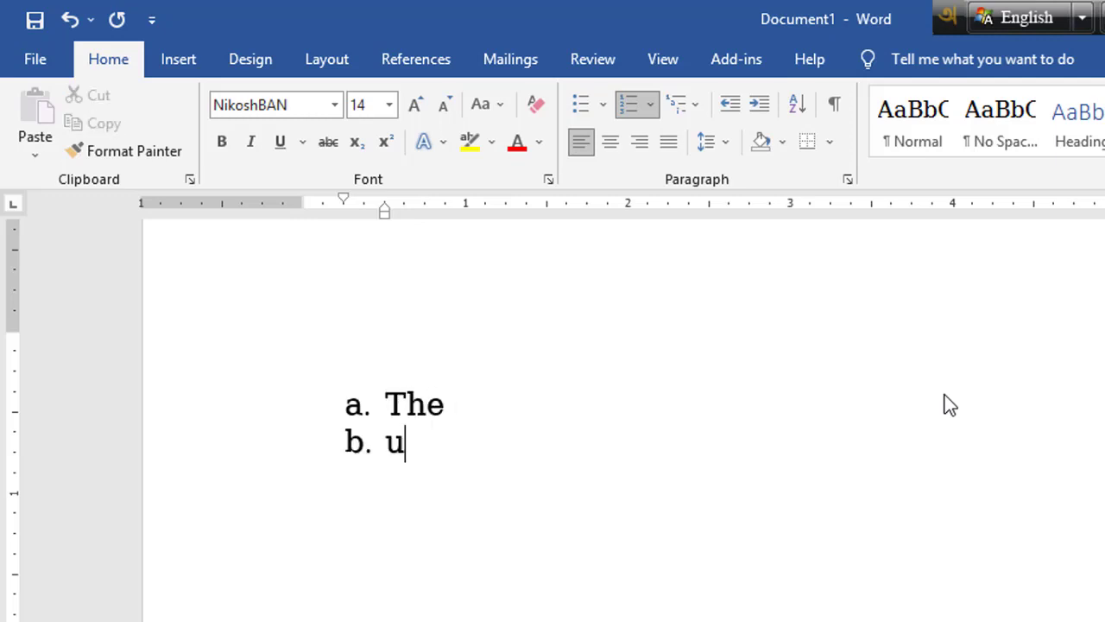
key(BackSpace)
text(The)
key(Return)
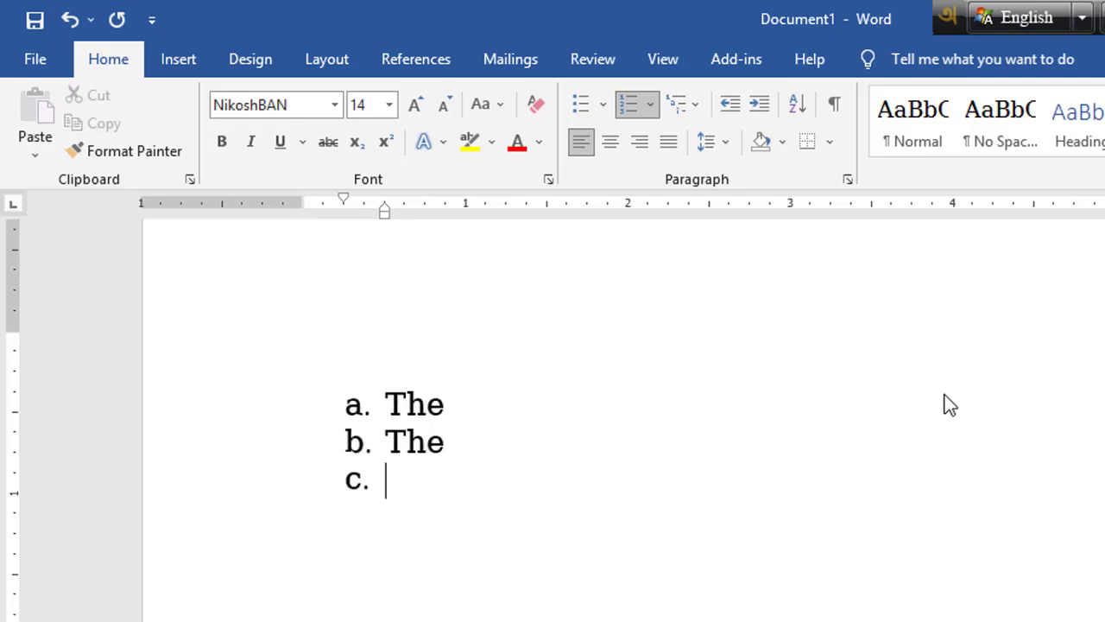
text(dog)
key(Return)
text(c)
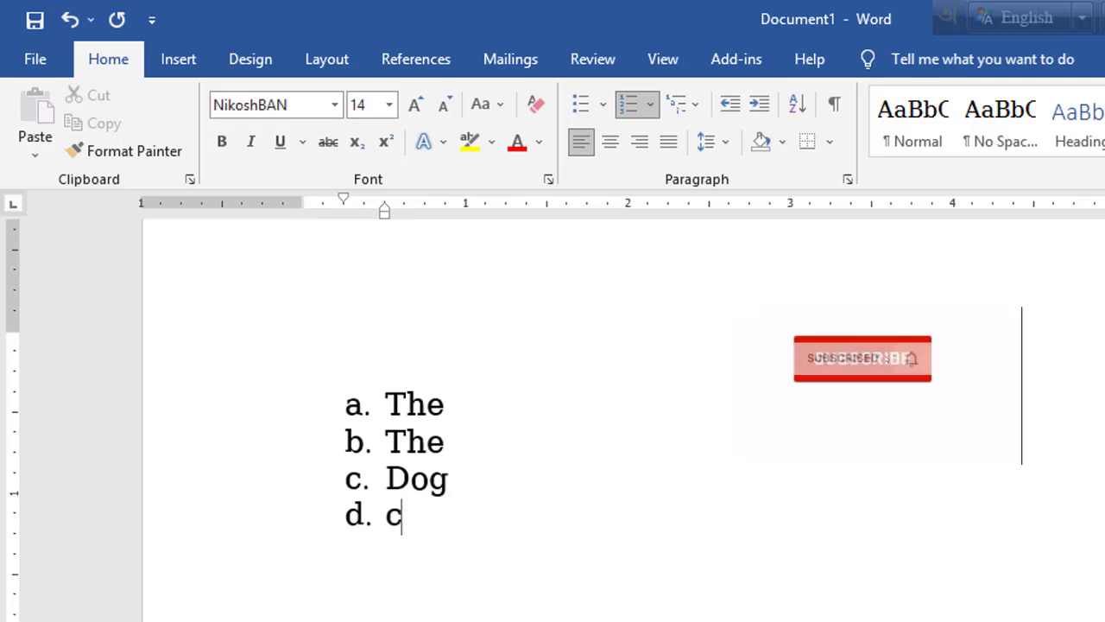
text(at)
key(Return)
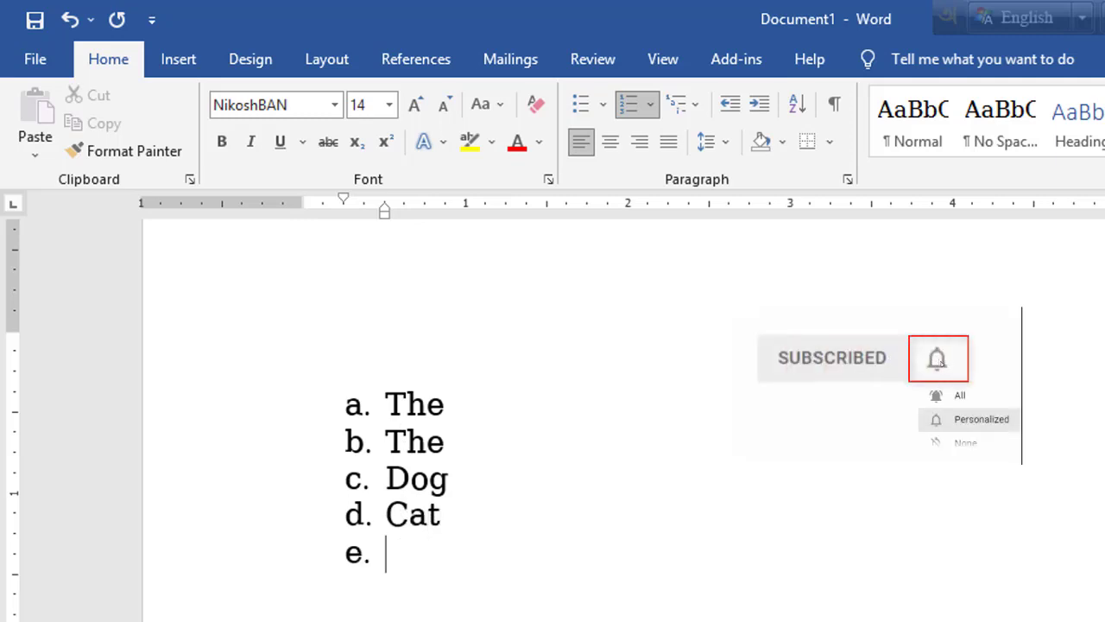
text(cow)
- Add tiger as item f and end the list with an unnumbered line
scroll(552, 414, down, 5)
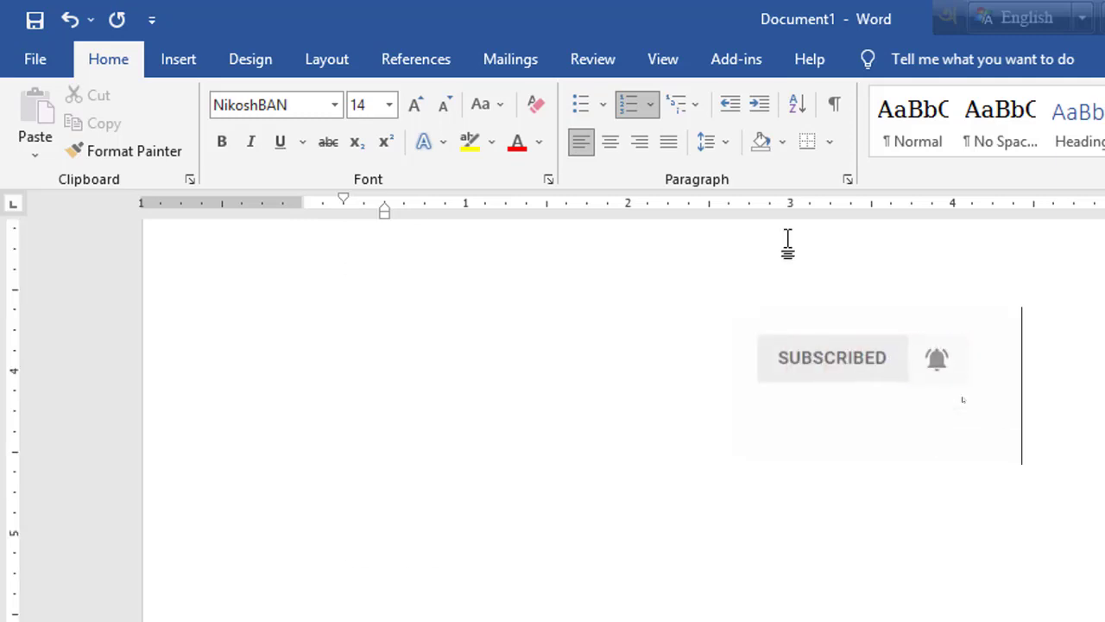
scroll(811, 250, up, 3)
scroll(769, 471, up, 2)
key(Return)
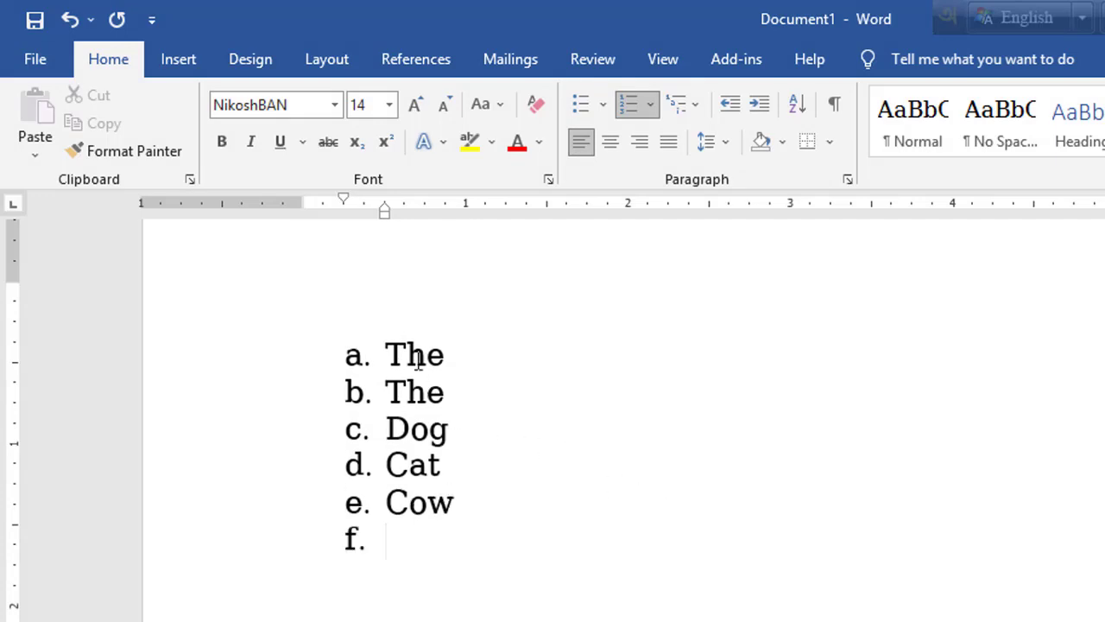
drag(384, 353, 483, 561)
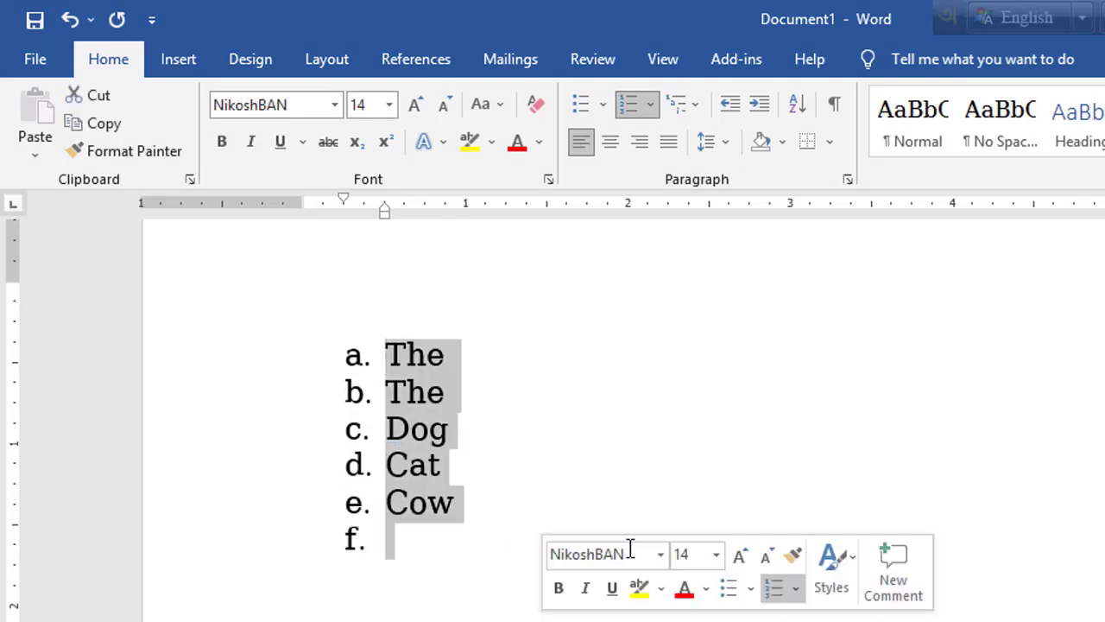
click(472, 553)
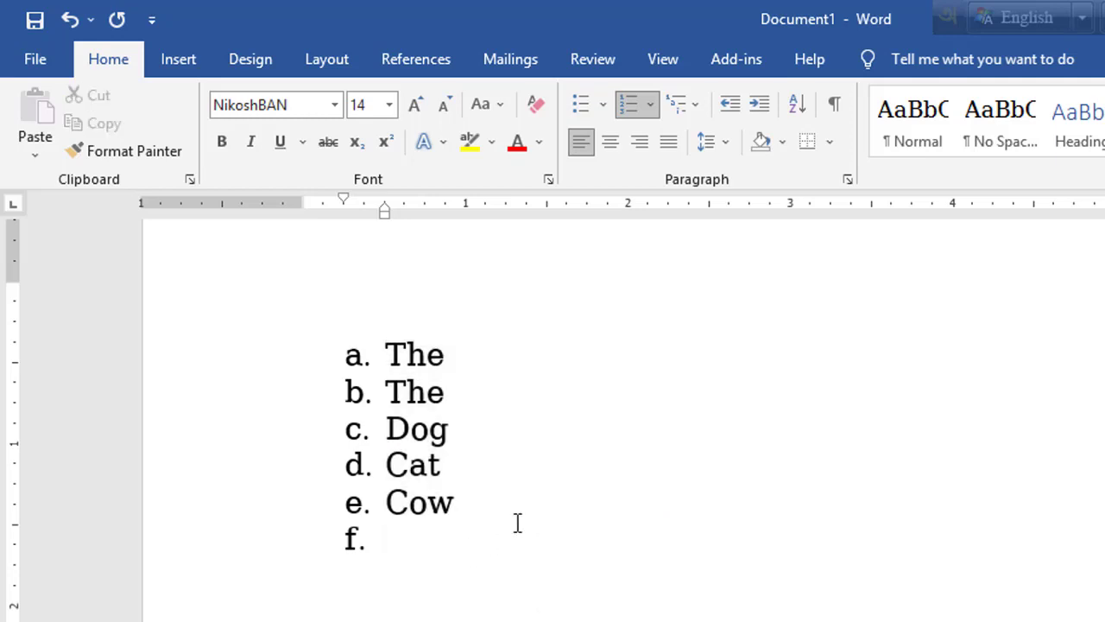
text(tiger)
key(Return)
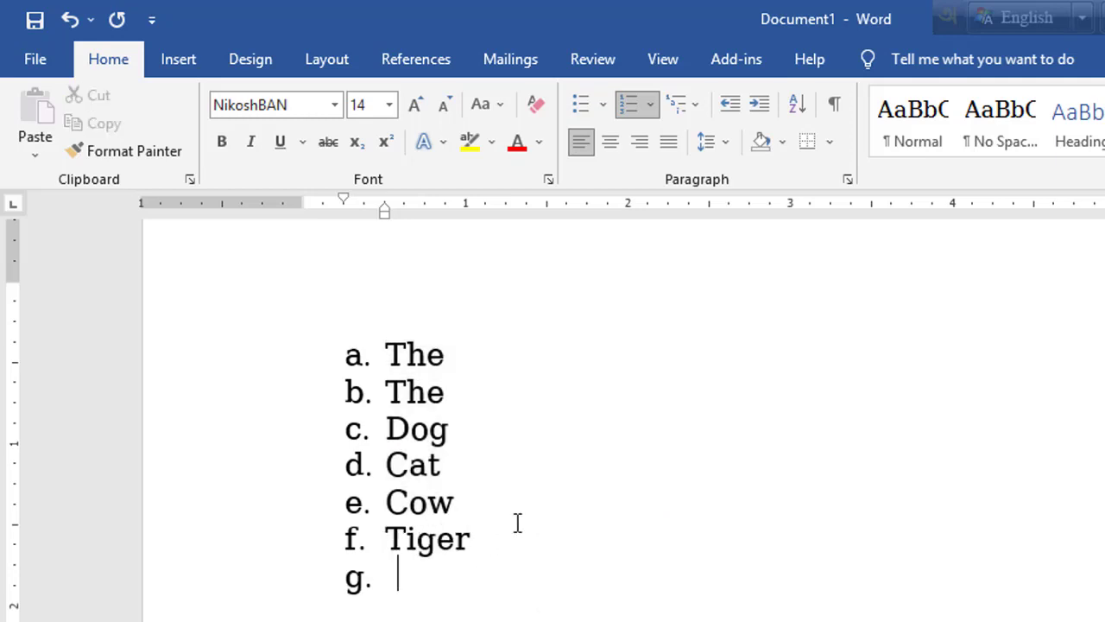
key(Return)
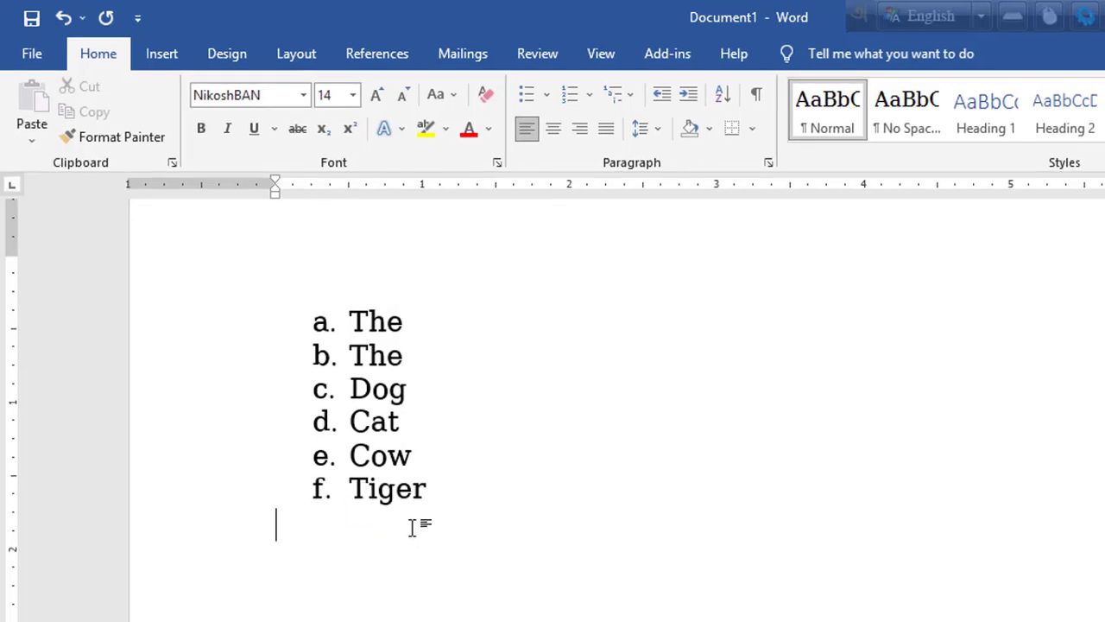
- Leave the list after Tiger, type 'The dog', and insert a blank line above it
click(478, 491)
key(Return)
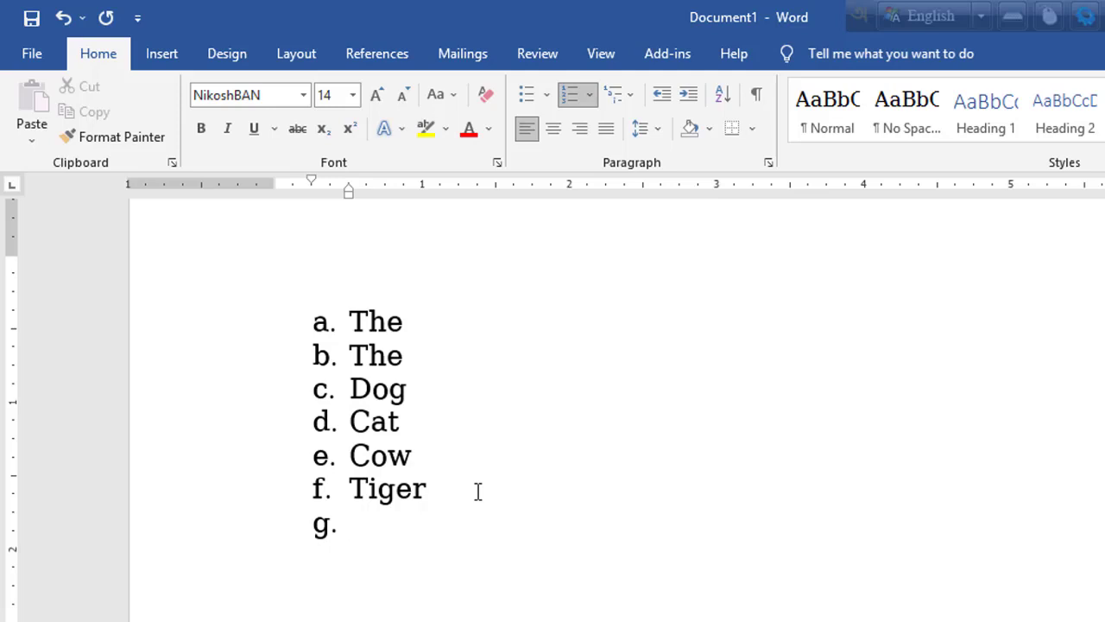
key(Return)
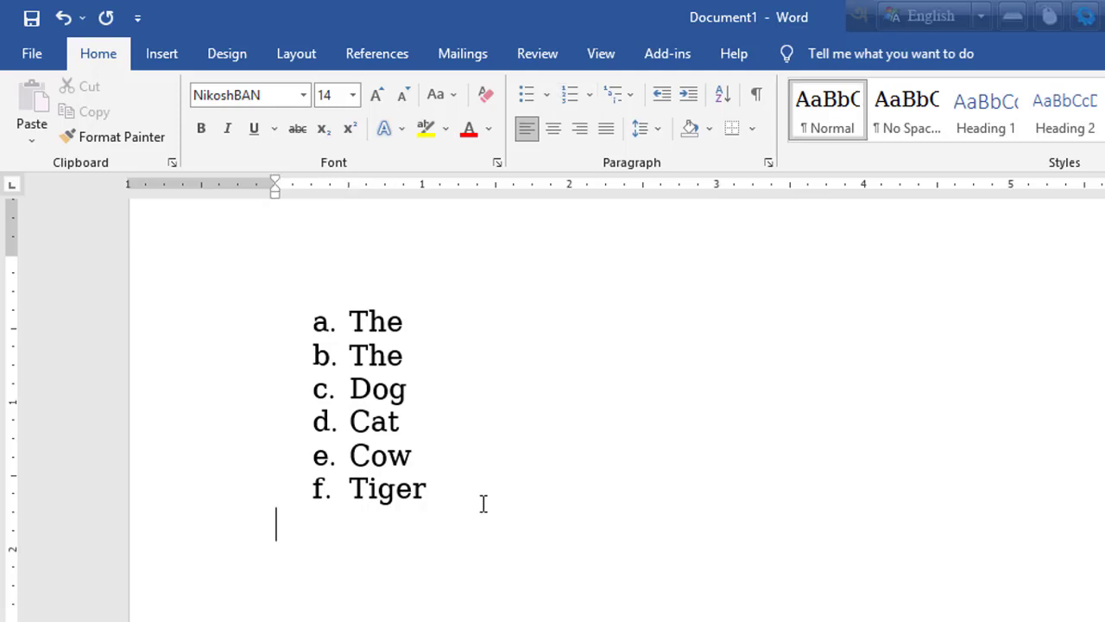
text(The )
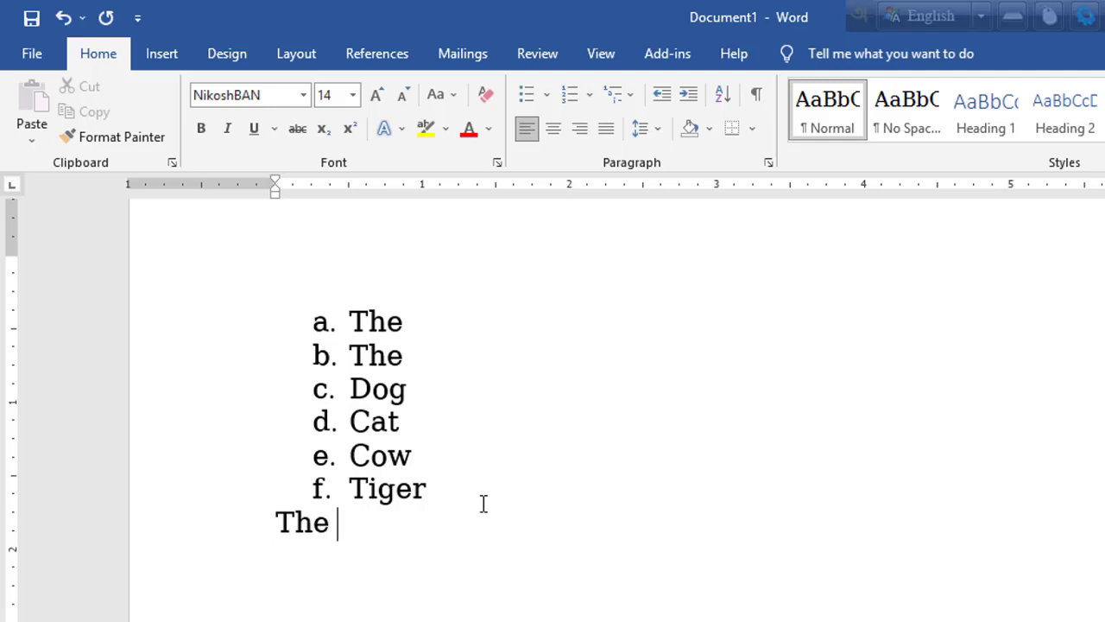
text(dog)
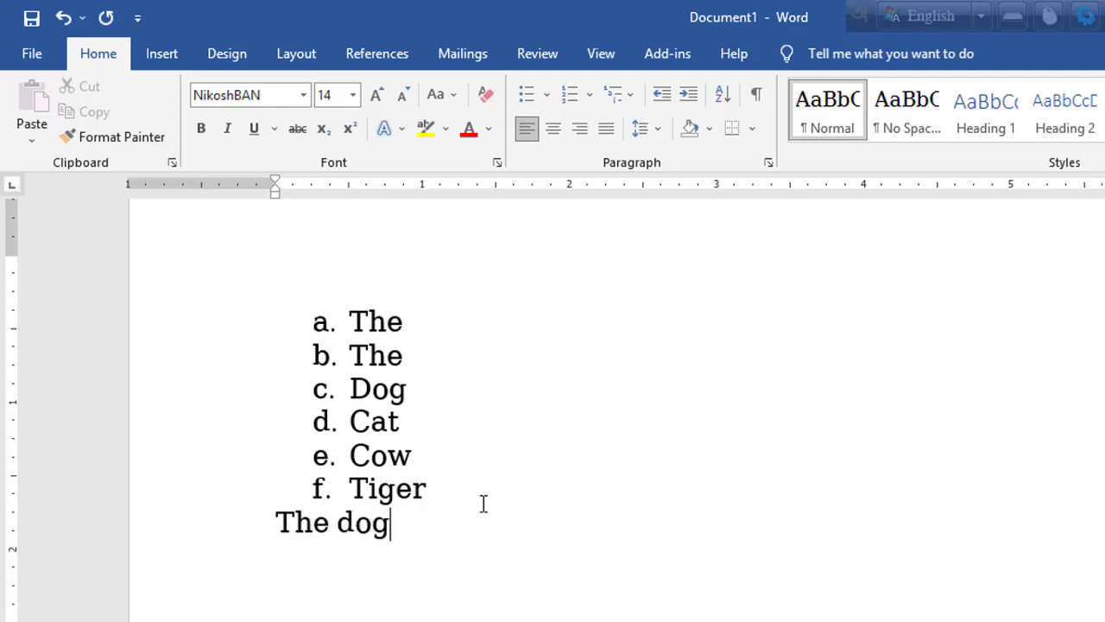
key(Left)
key(Left)
key(Left)
key(Left)
key(Left)
key(Return)
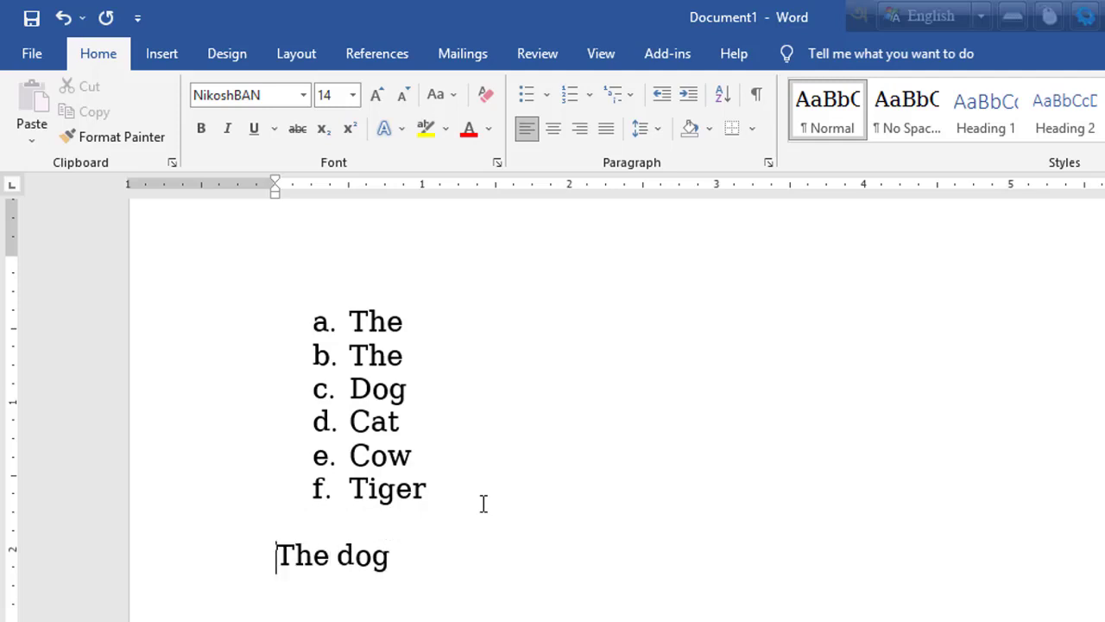
click(480, 503)
scroll(492, 481, up, 3)
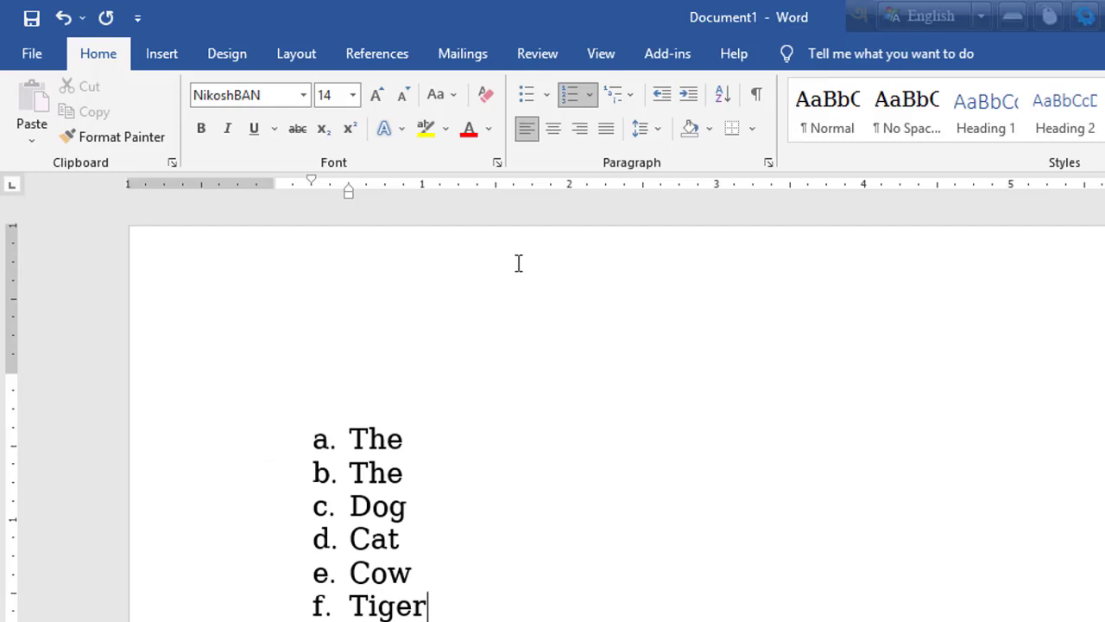
scroll(547, 300, down, 1)
scroll(547, 300, up, 1)
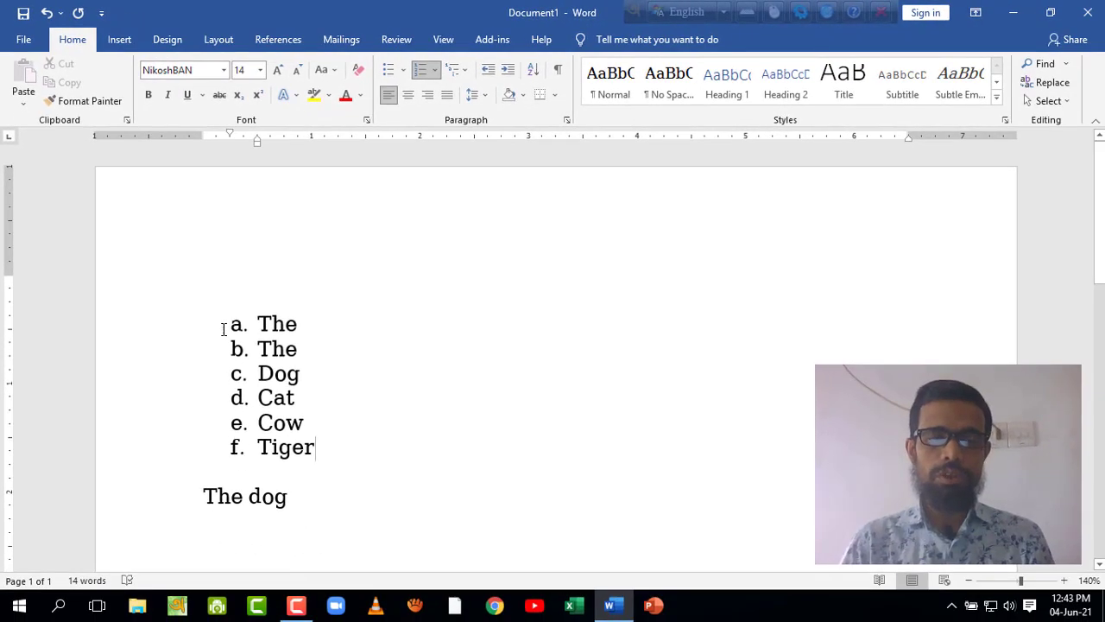
click(466, 71)
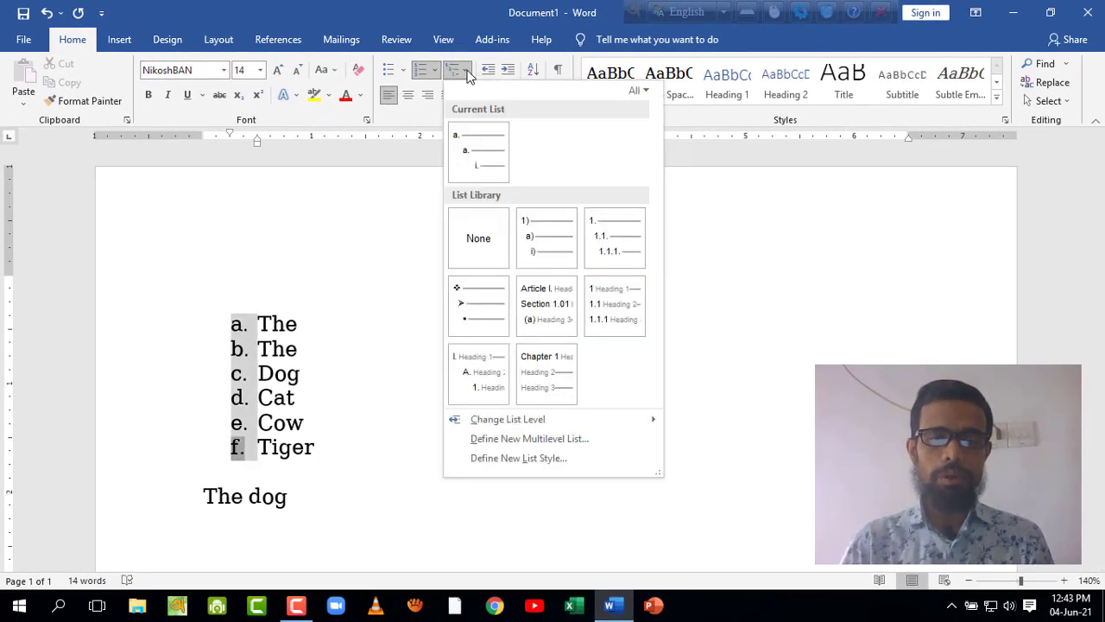
click(347, 337)
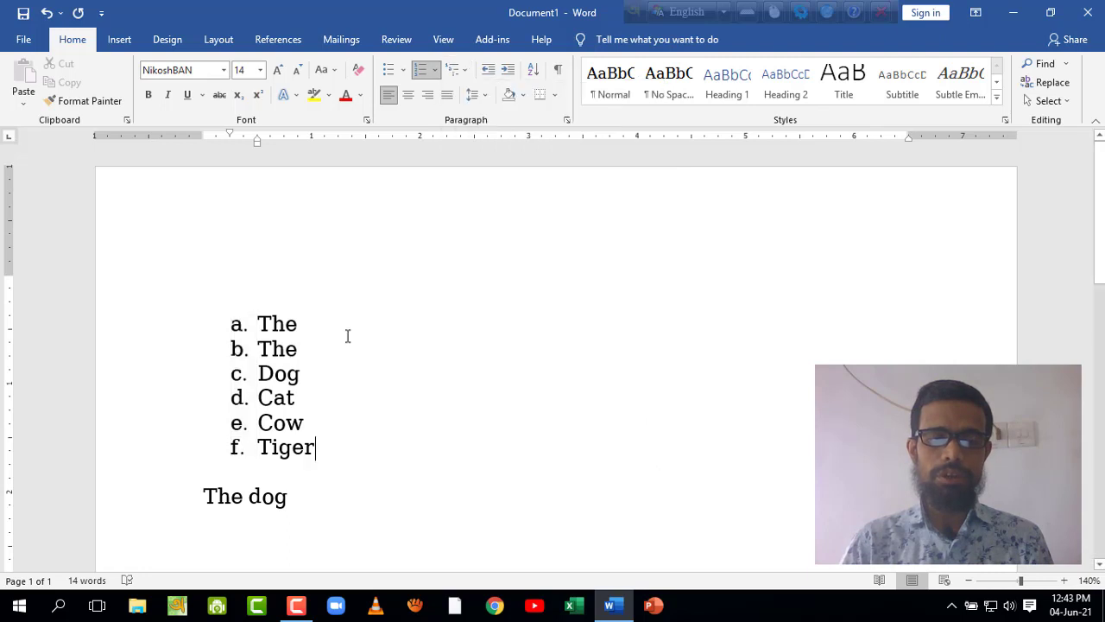
click(466, 75)
click(398, 199)
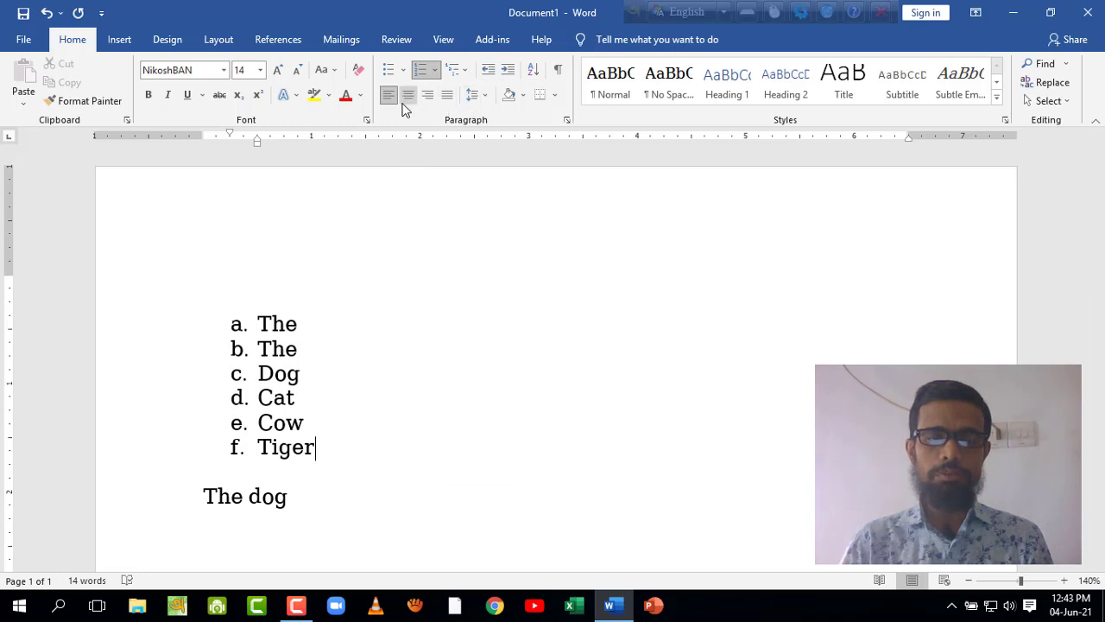
scroll(451, 155, down, 1)
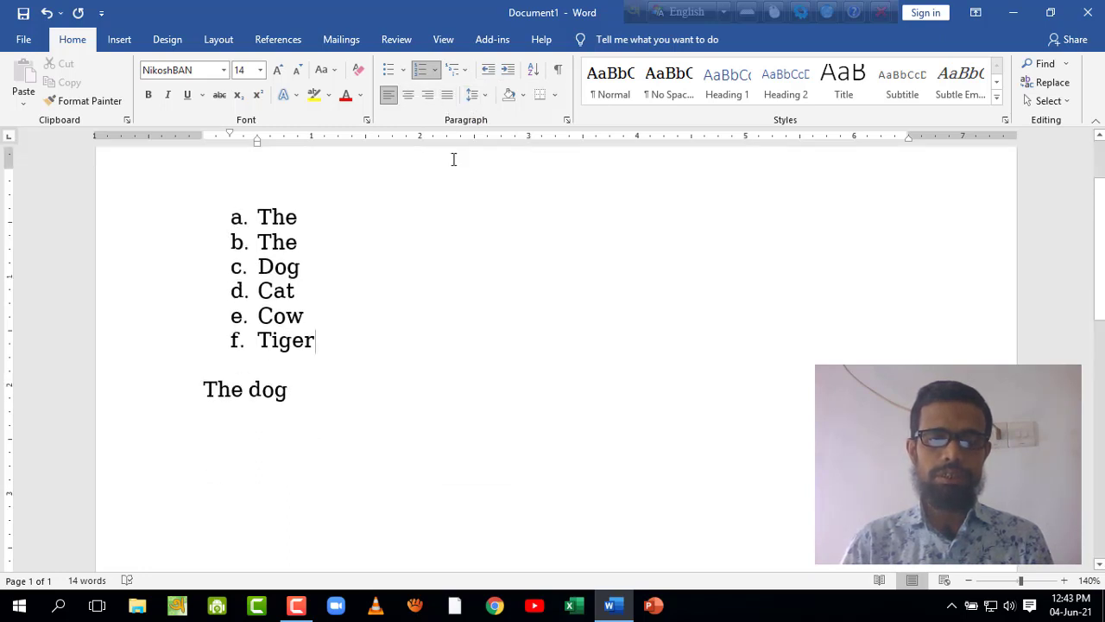
key(Print)
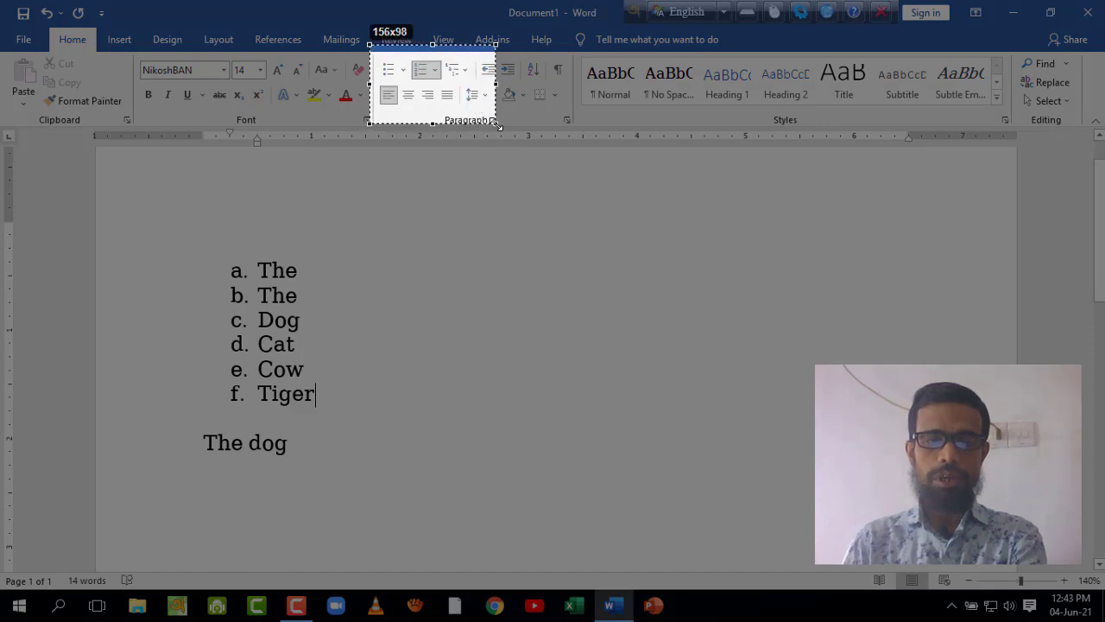
drag(389, 67, 499, 131)
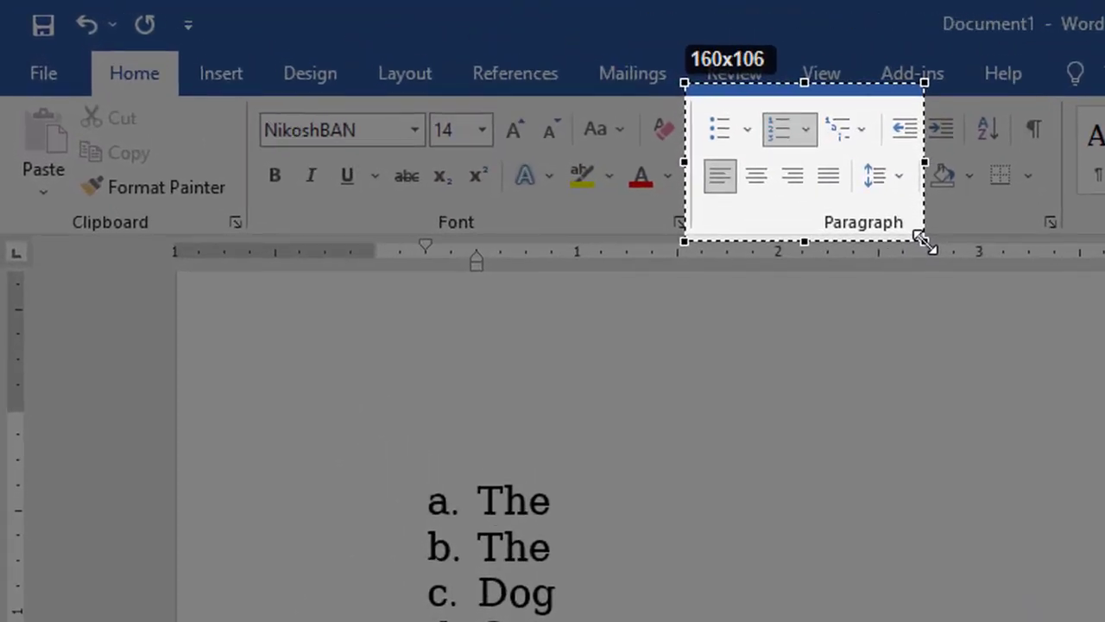
drag(926, 243, 924, 245)
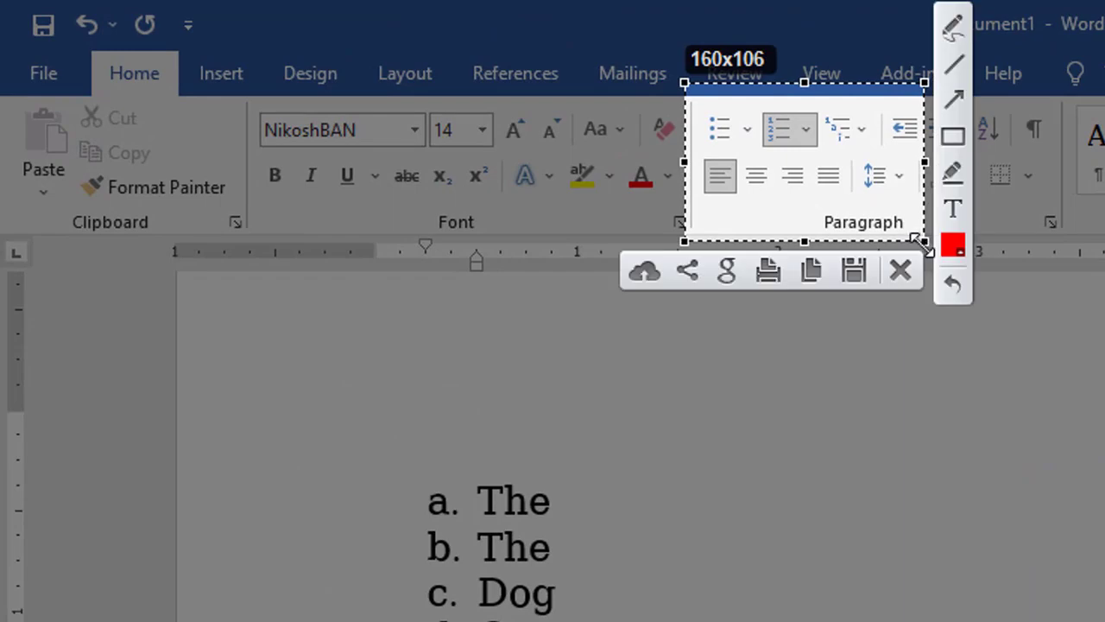
key(Escape)
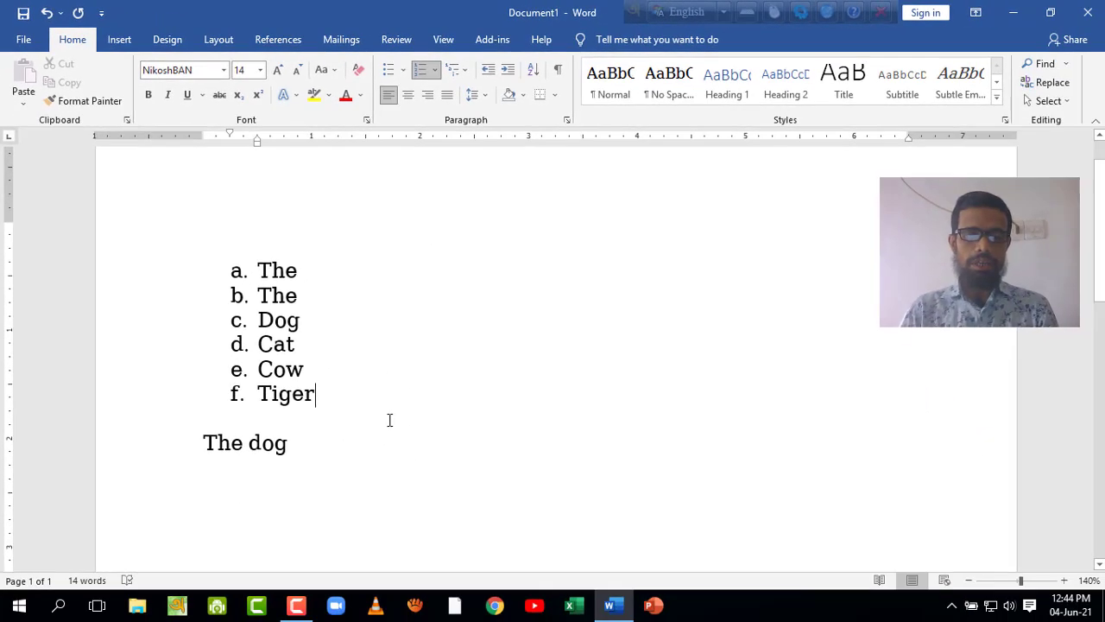
click(390, 420)
click(367, 449)
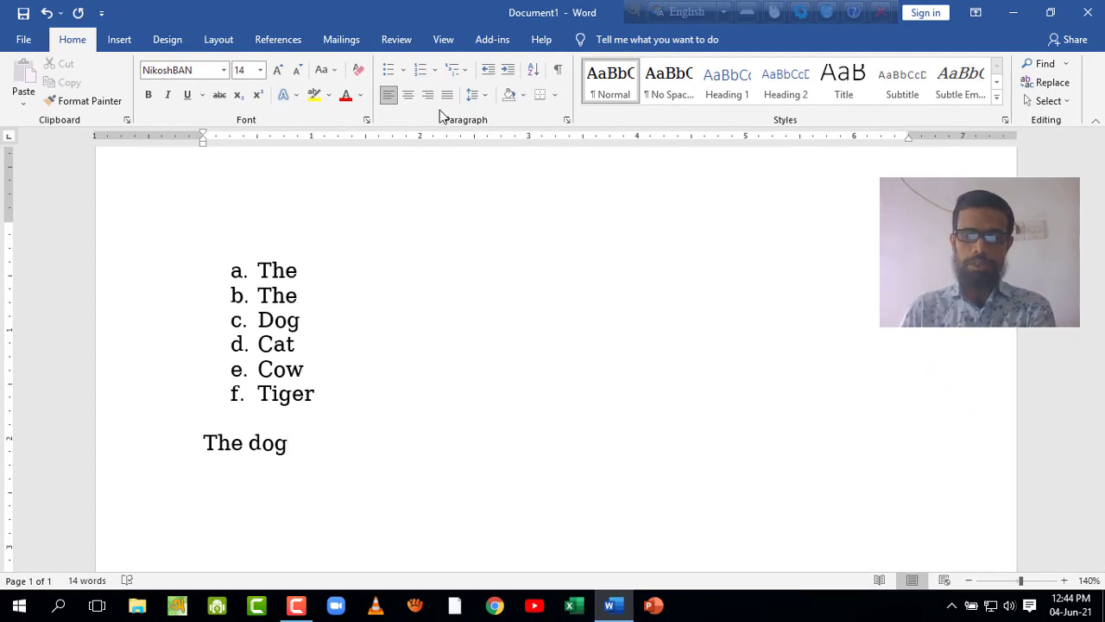
key(Print)
drag(372, 76, 481, 111)
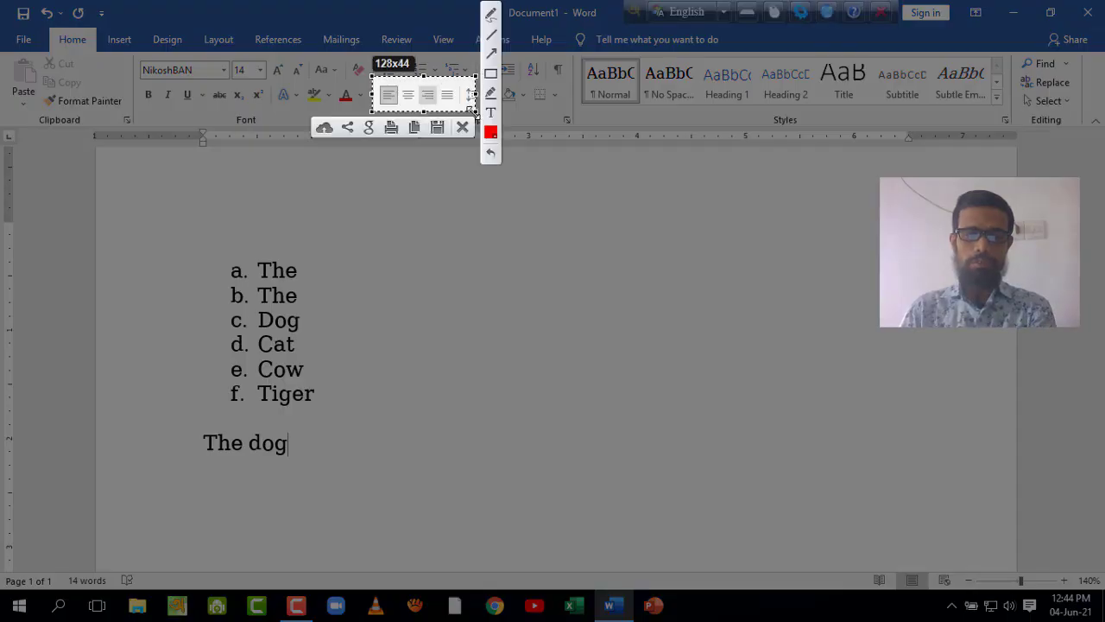
click(460, 129)
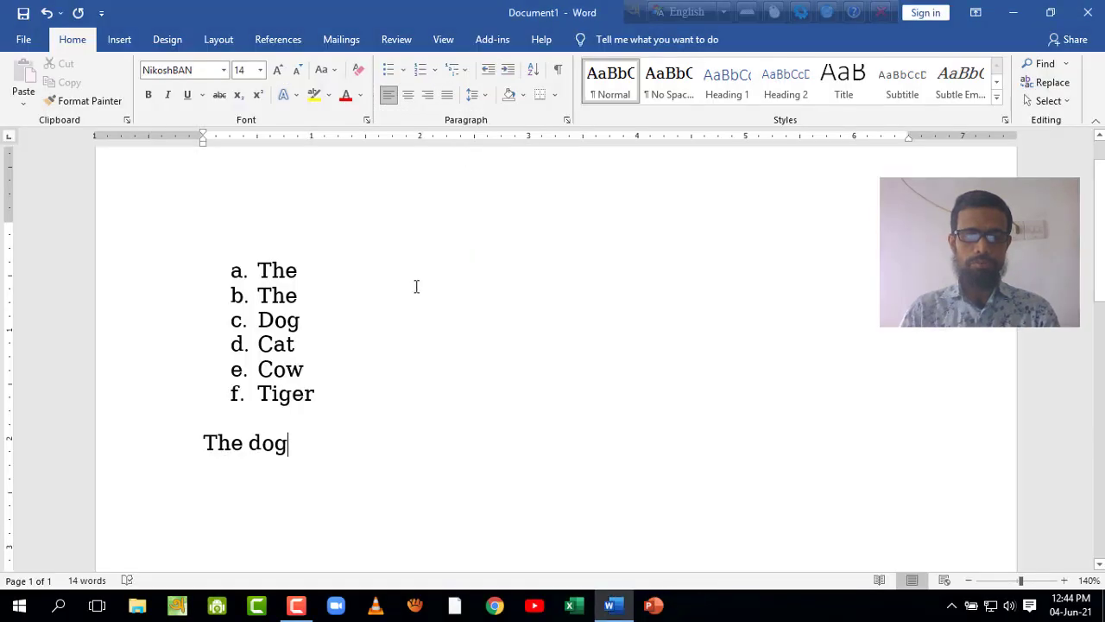
click(266, 445)
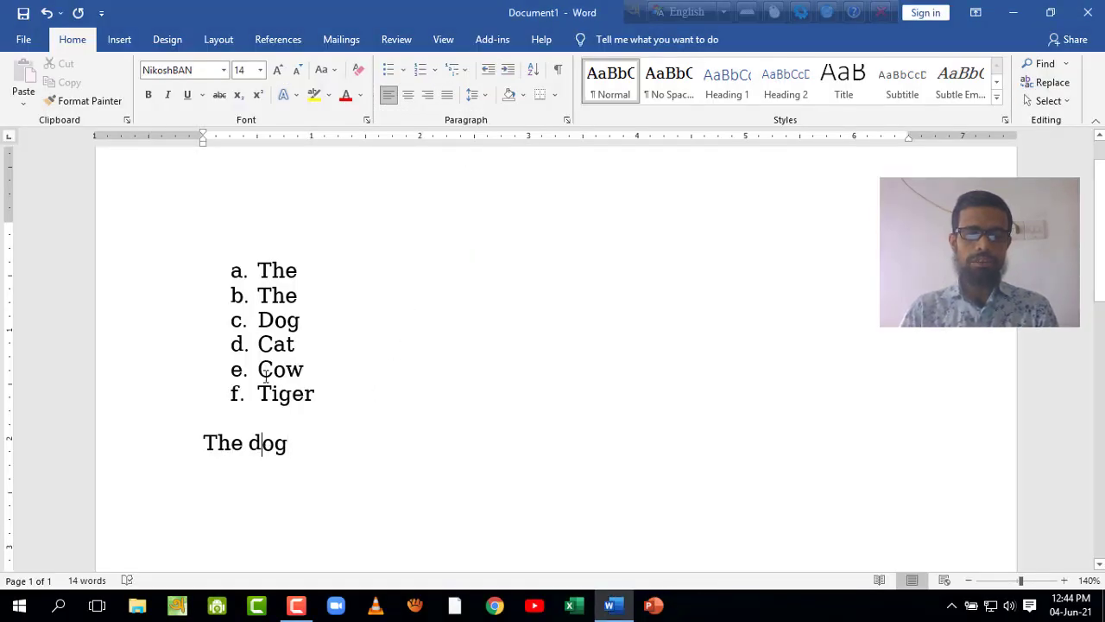
key(ctrl+j)
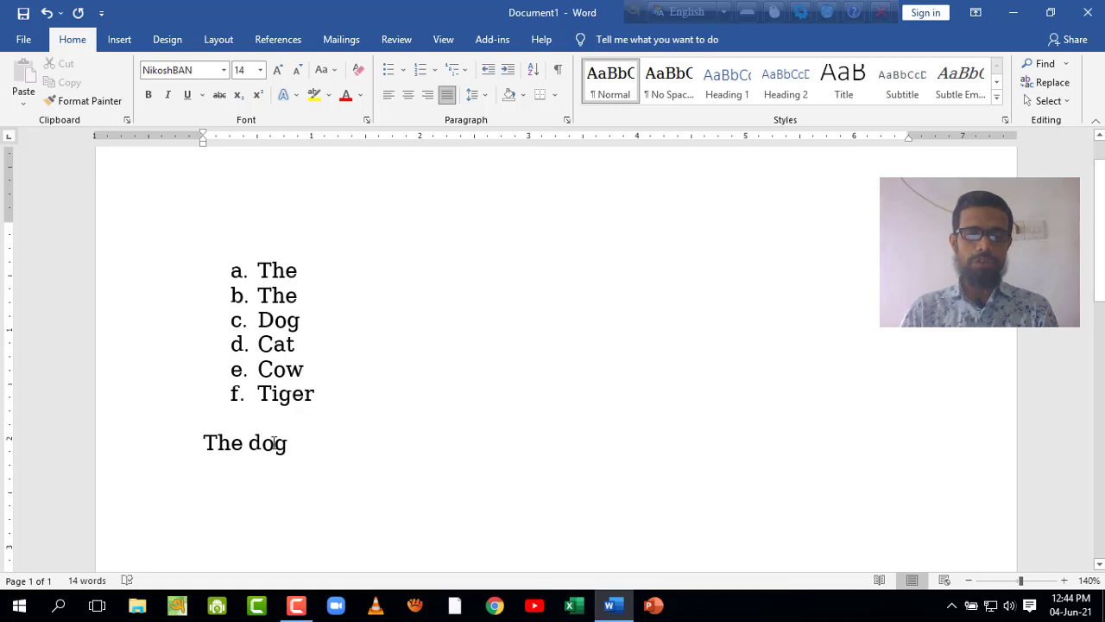
click(409, 96)
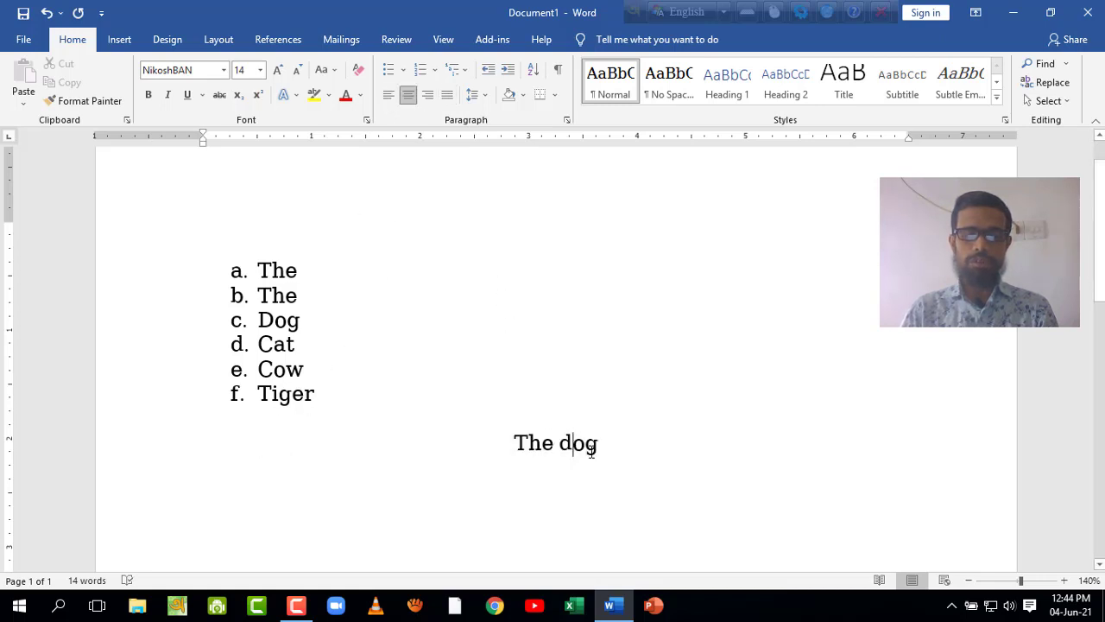
ctrl+scroll(592, 447, down, 1)
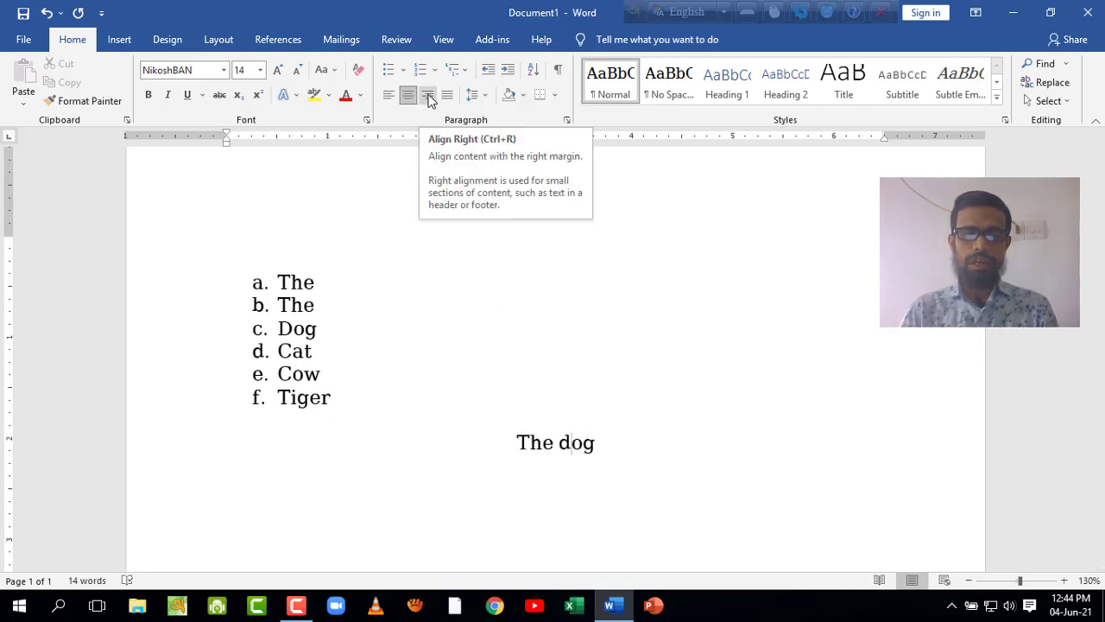
click(429, 97)
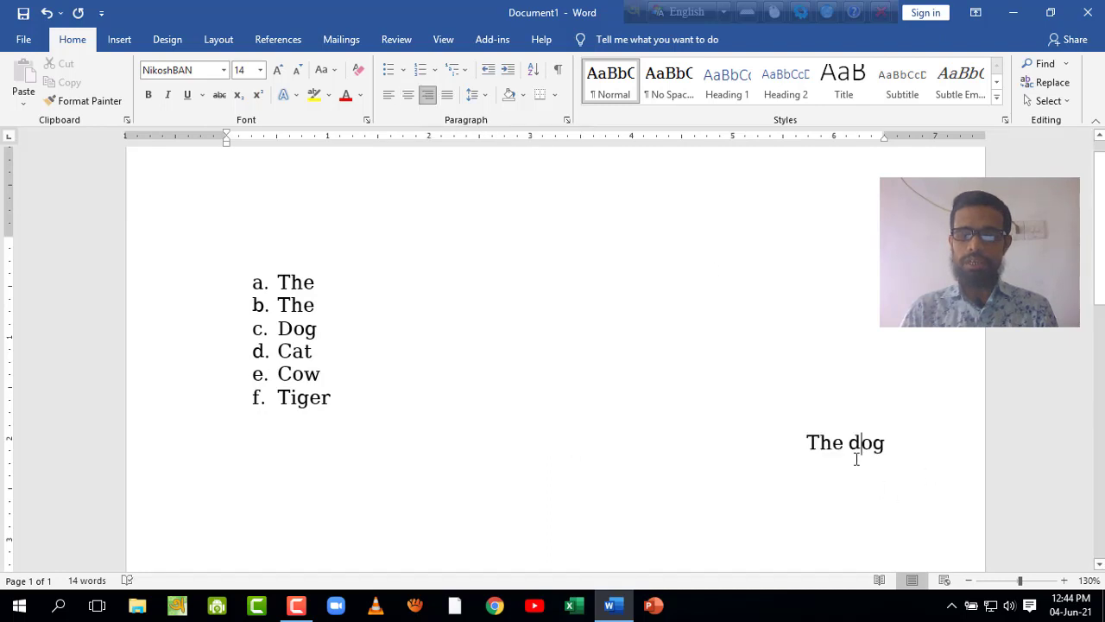
drag(807, 442, 935, 440)
ctrl+scroll(935, 437, up, 3)
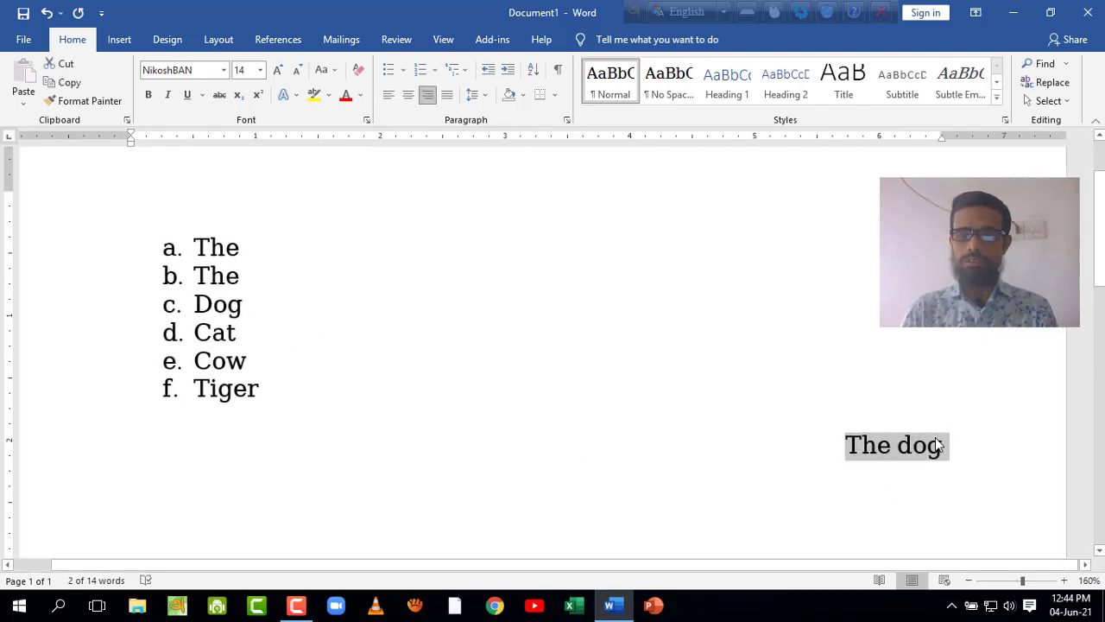
ctrl+scroll(936, 444, down, 2)
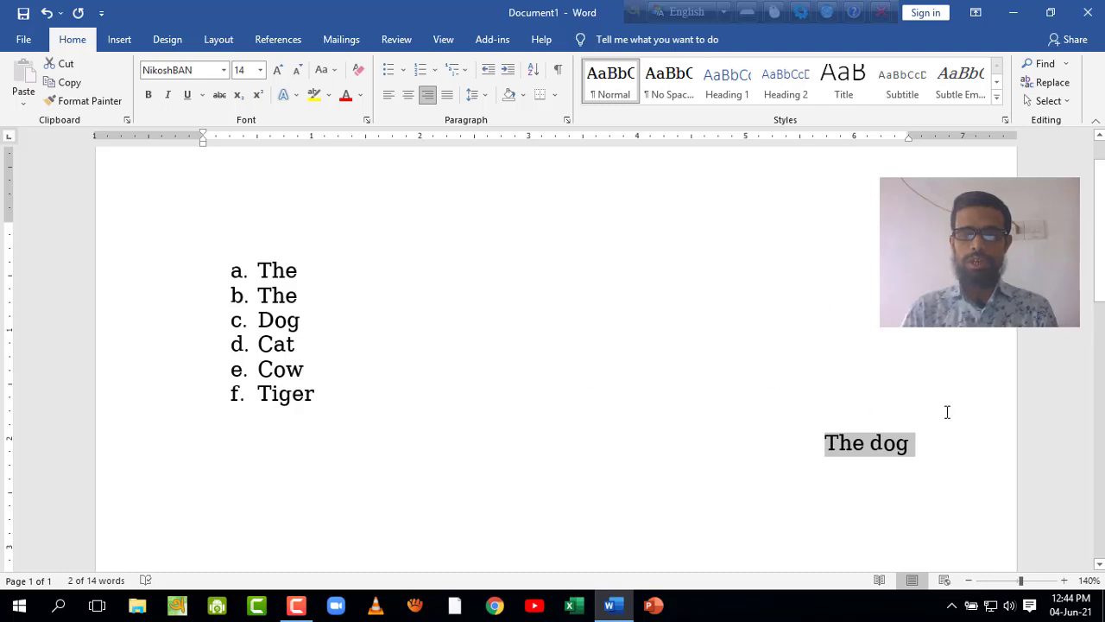
click(388, 99)
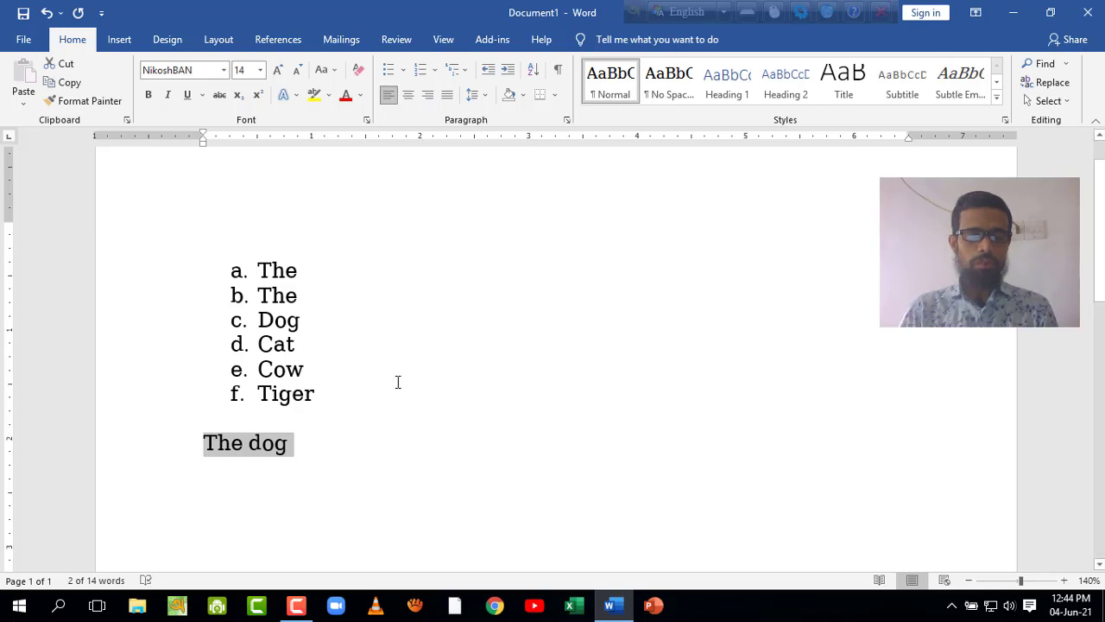
click(406, 445)
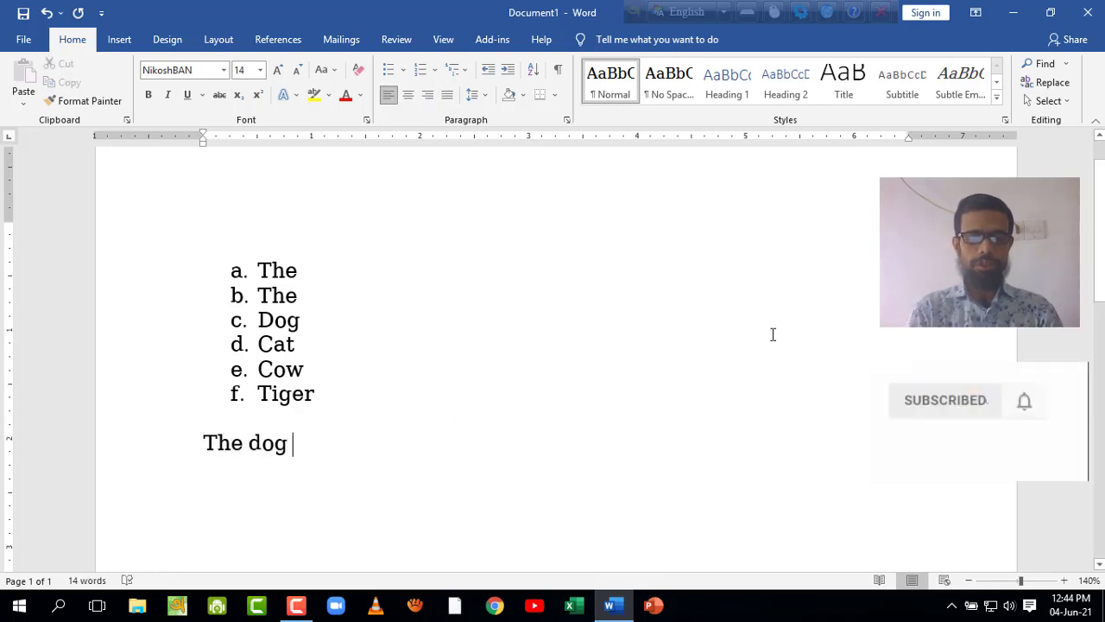
- Extend the line to 'The dog quci brown fox' and paste copies of the sentence after it
text(c)
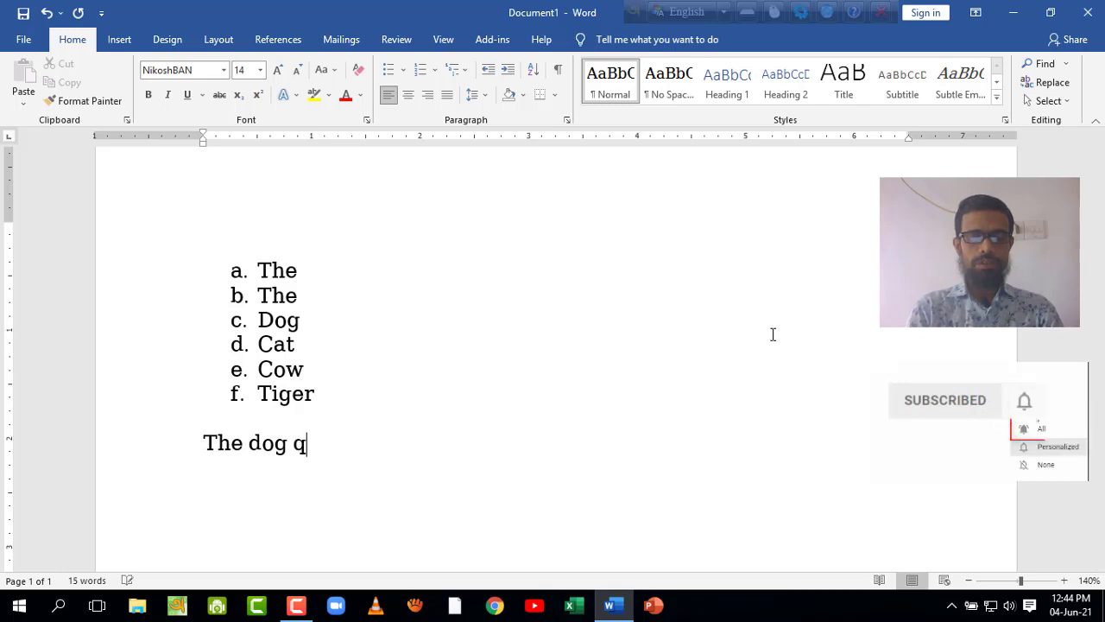
text(uci brown )
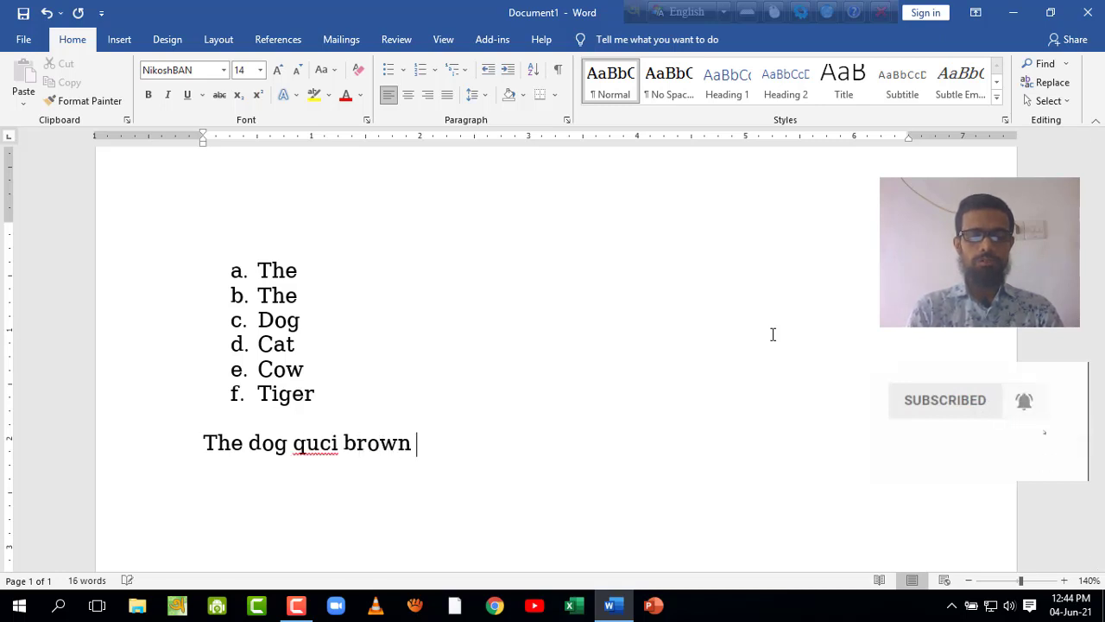
text(fox)
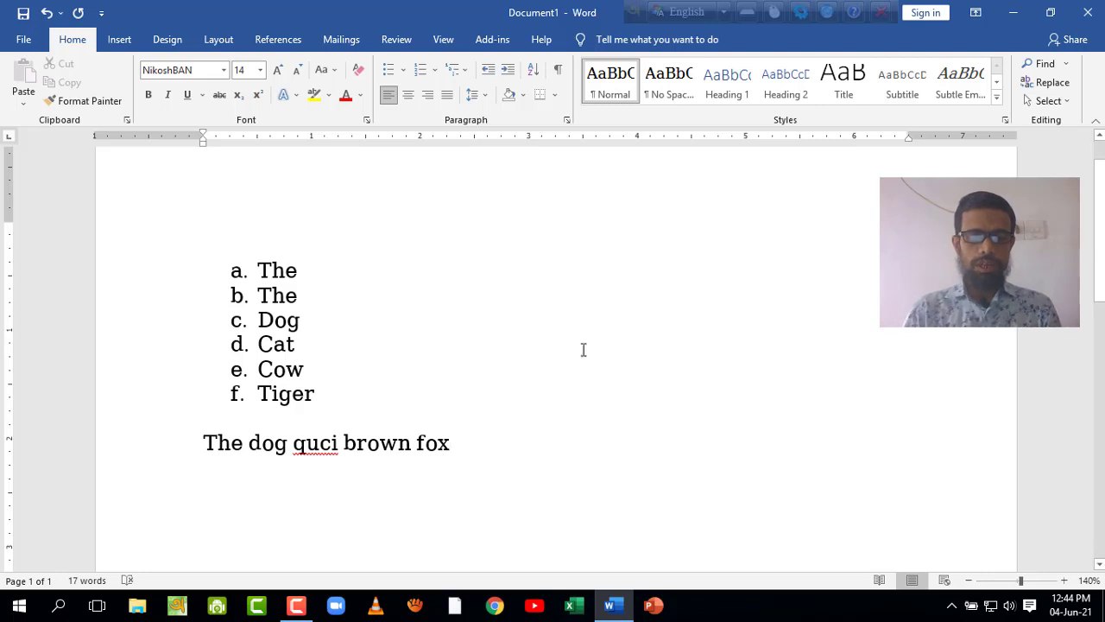
drag(209, 449, 452, 444)
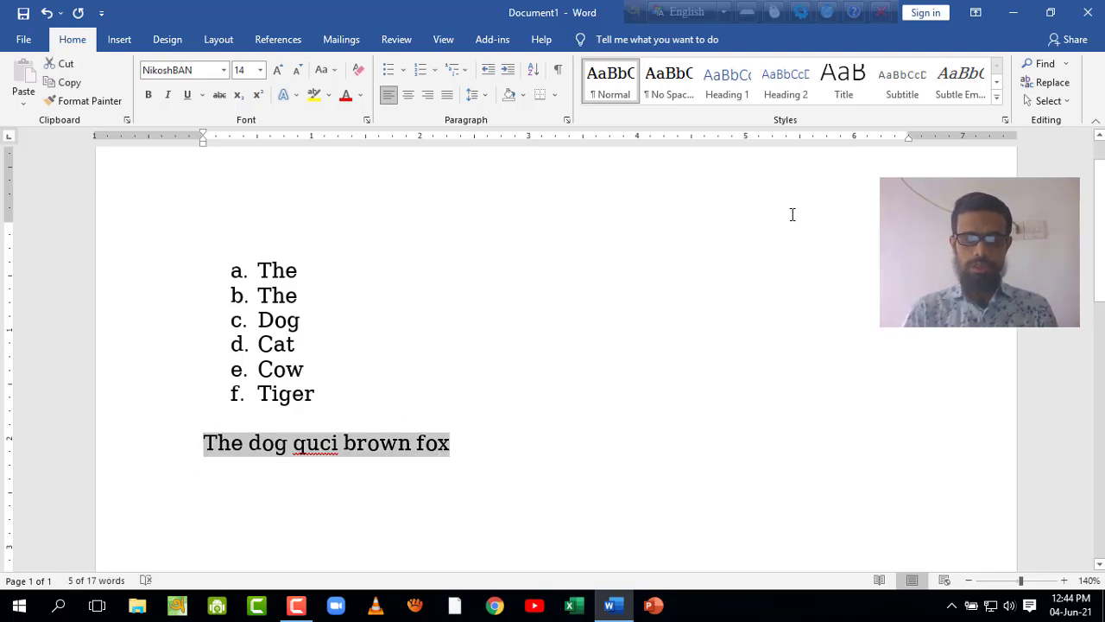
key(ctrl+c)
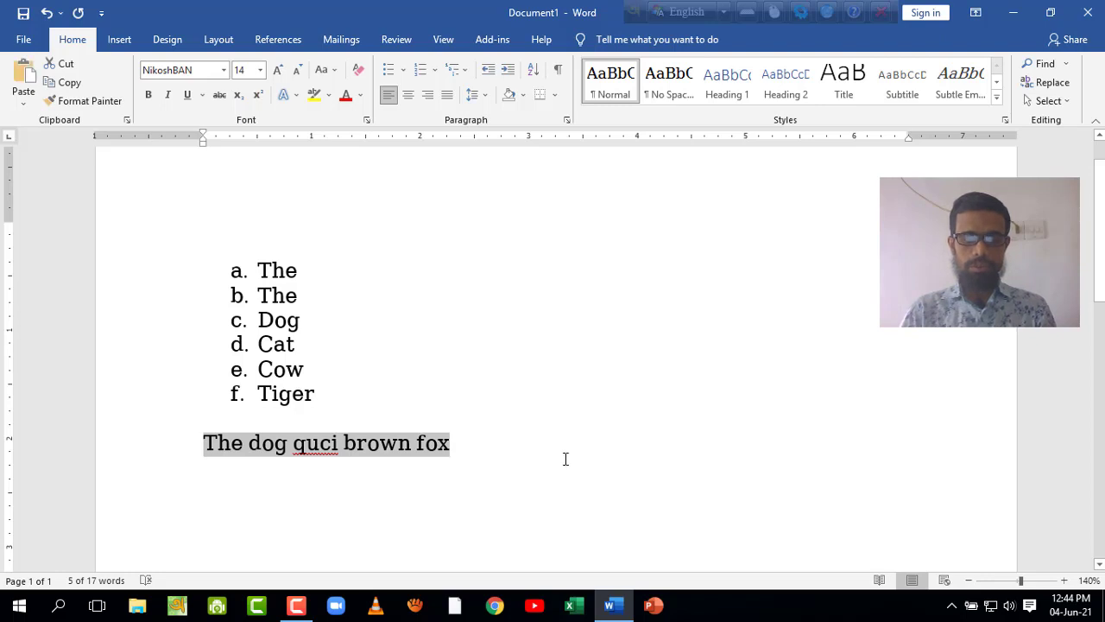
click(577, 441)
key(ctrl+v)
key(ctrl+v)
key(ctrl+v)
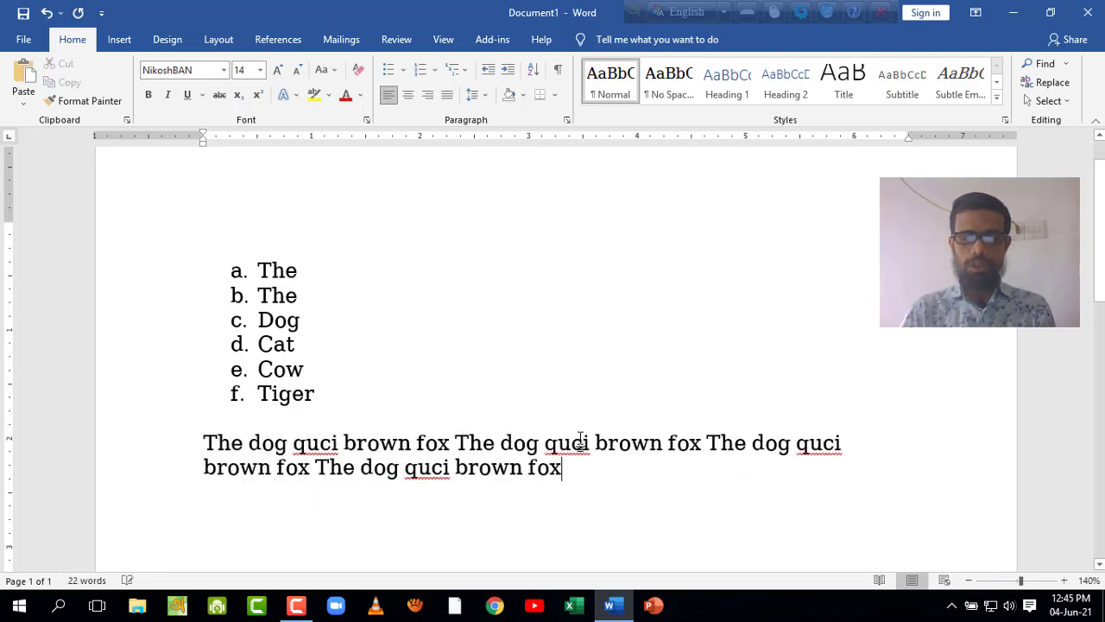
key(ctrl+v)
key(ctrl+v)
key(ctrl+v)
key(ctrl+v)
key(ctrl+v)
- Retype the last word of the first line as 'quice'
scroll(586, 434, down, 3)
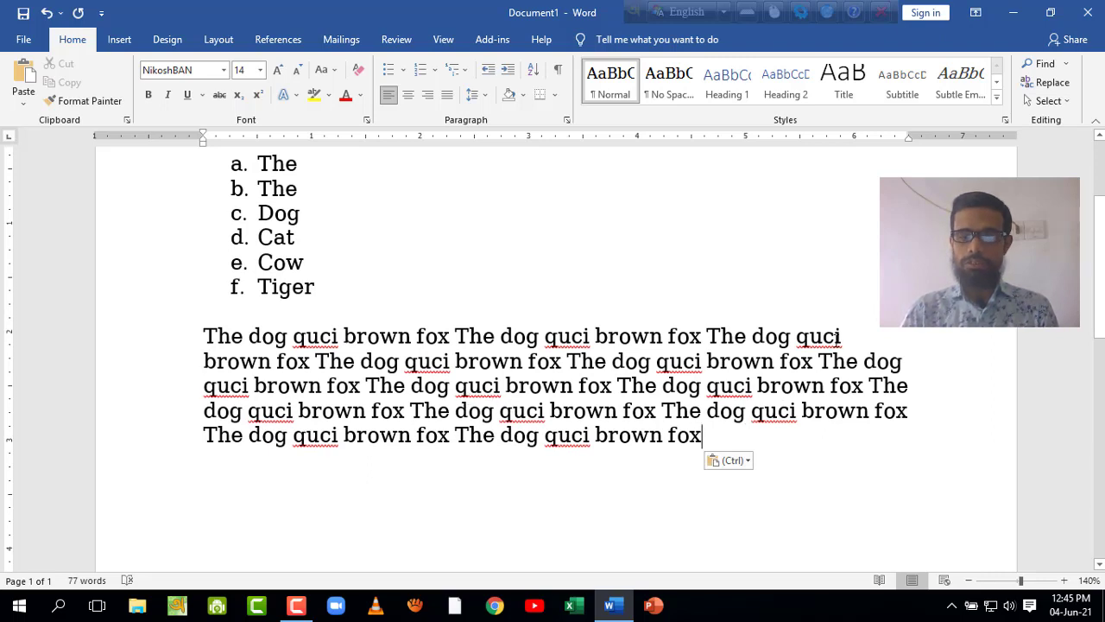
double_click(842, 337)
text(quice)
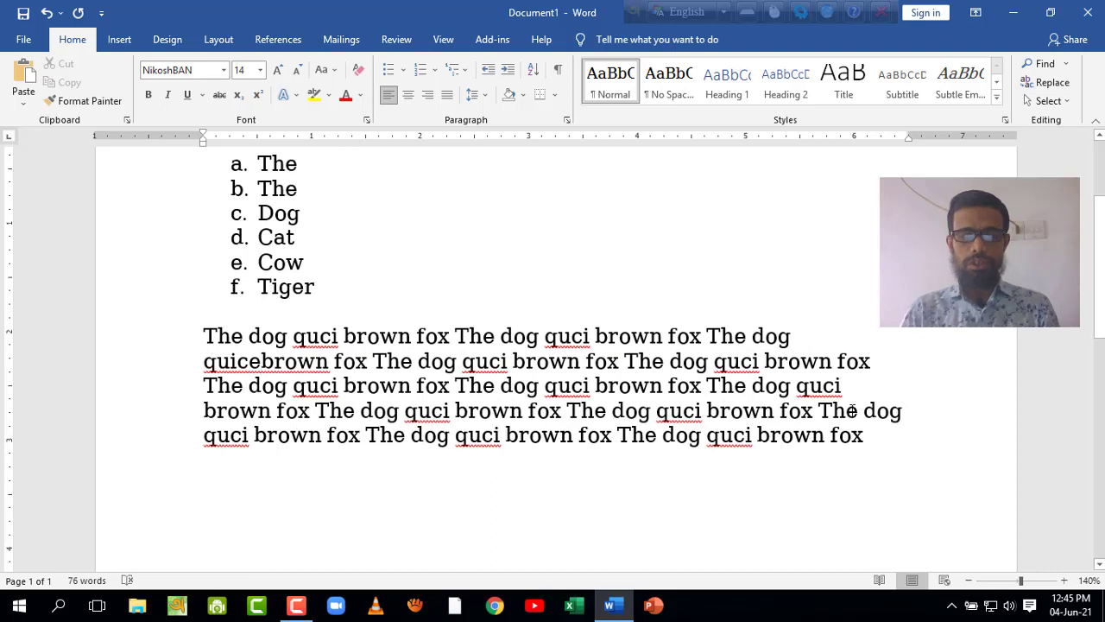
- Select and deselect lines of the repeated-sentence paragraph, leaving the caret inside it
click(921, 412)
drag(863, 361, 921, 411)
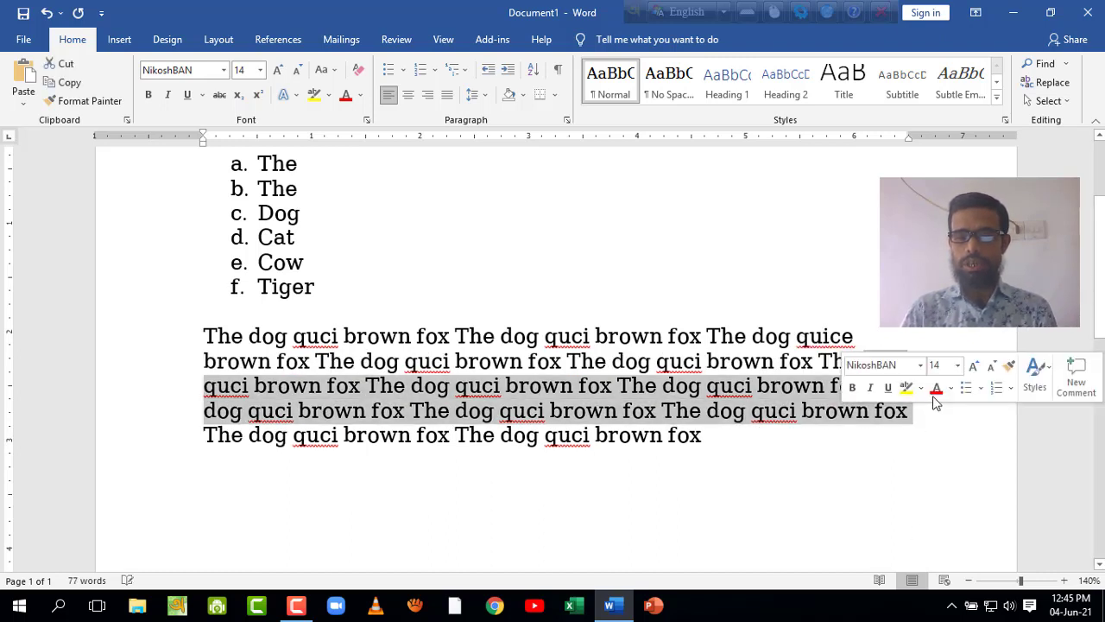
click(914, 332)
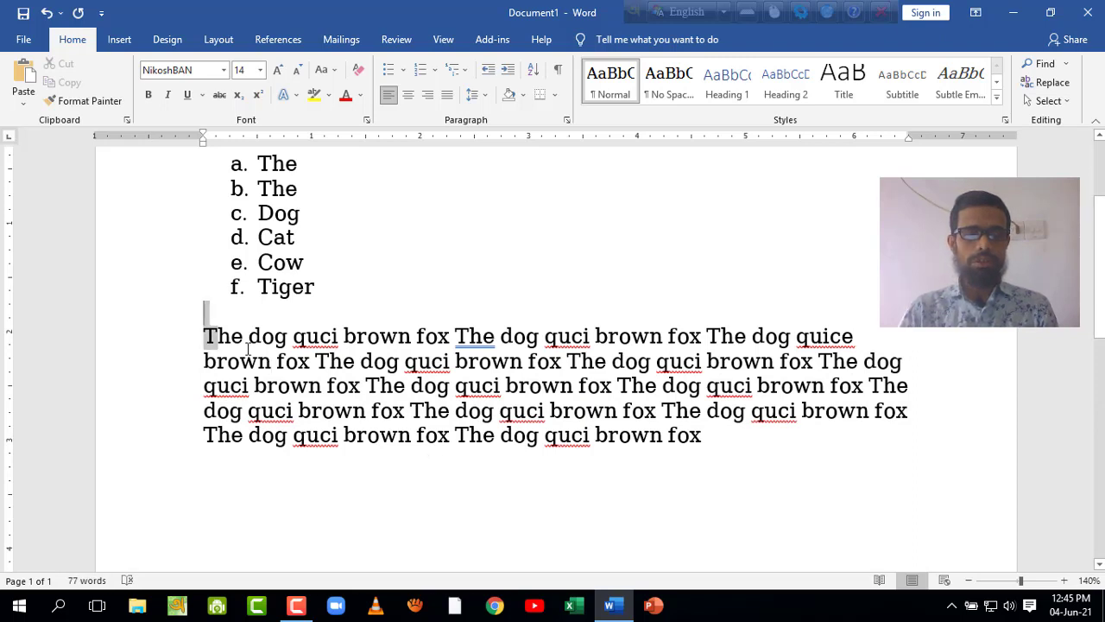
shift+click(204, 336)
click(544, 410)
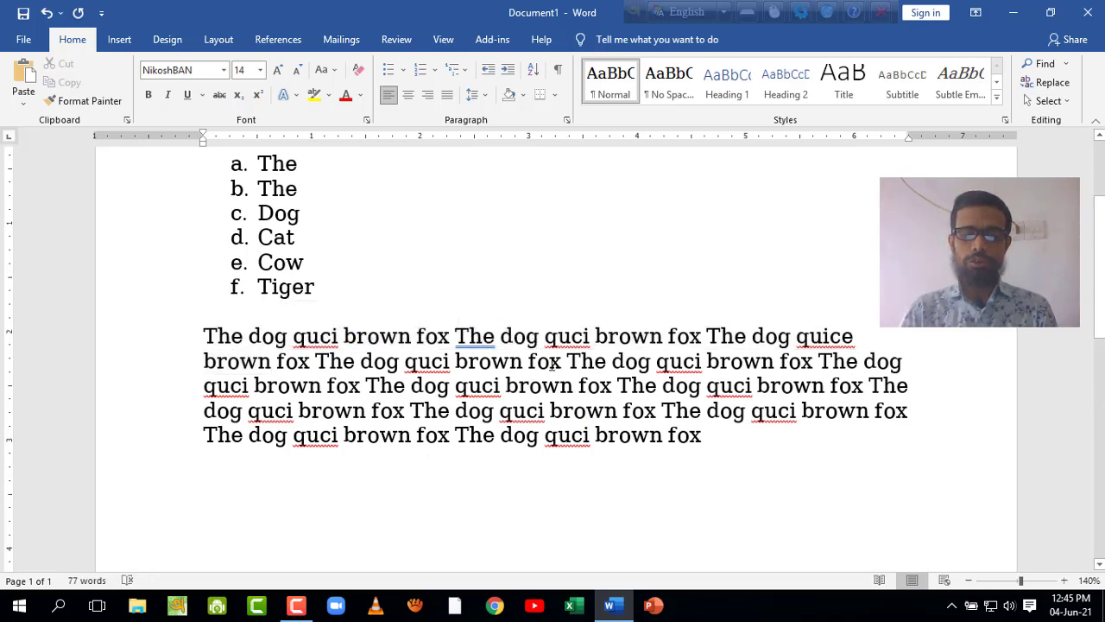
drag(410, 387, 496, 434)
click(775, 410)
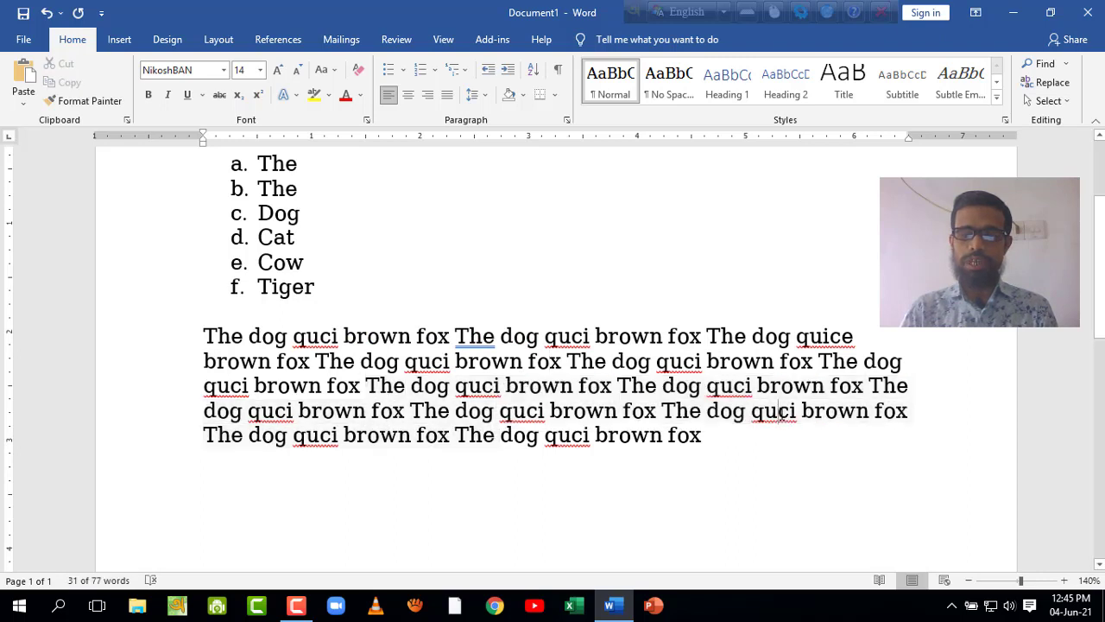
click(752, 410)
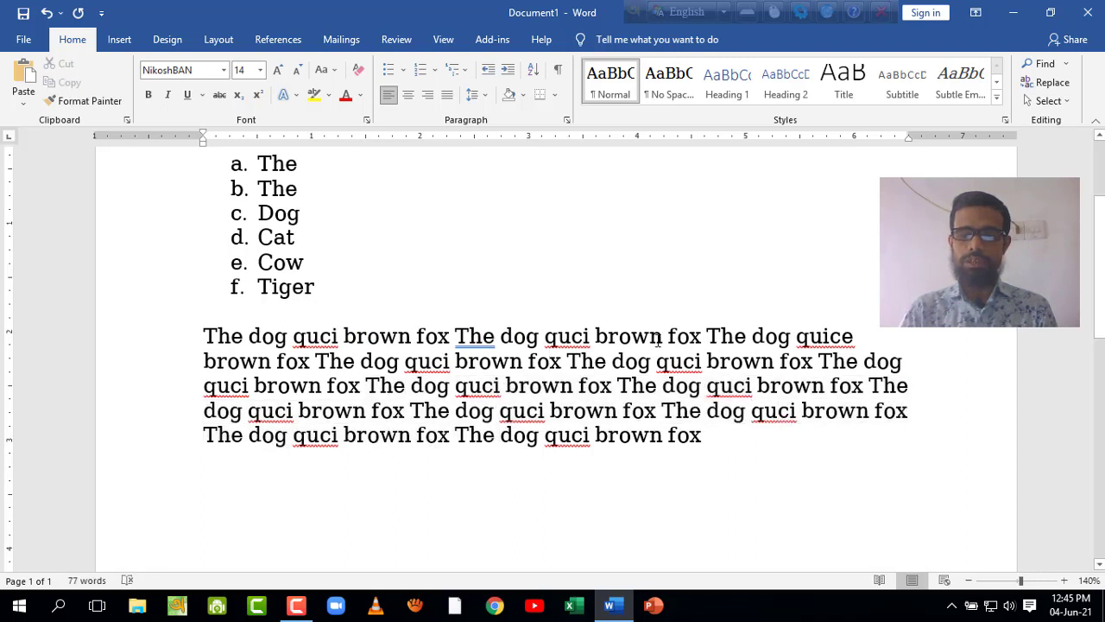
click(659, 338)
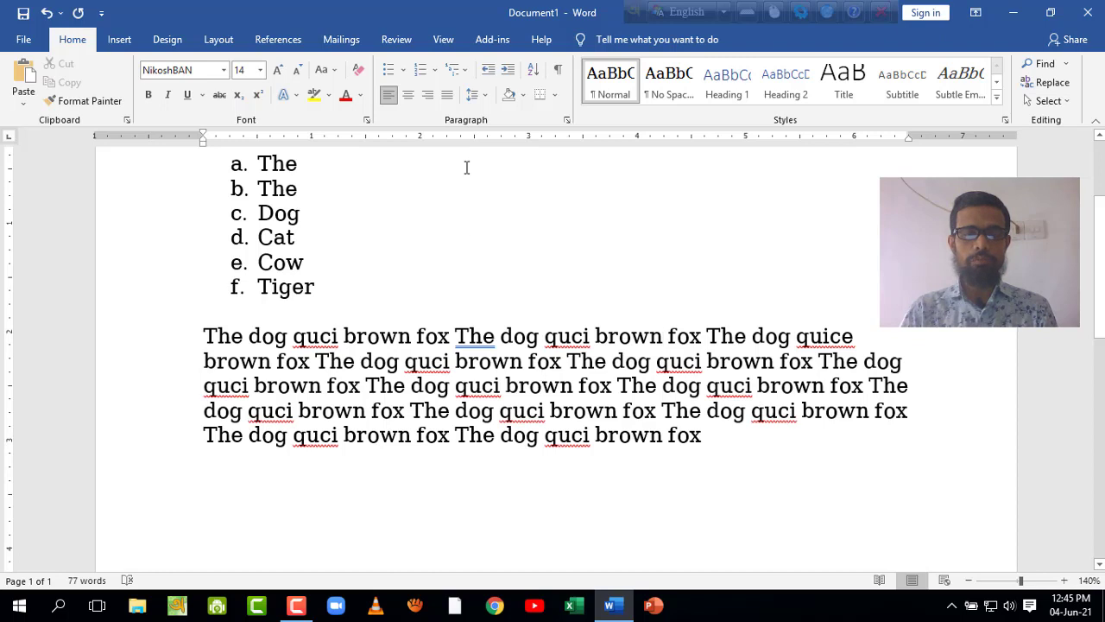
- Justify the paragraph, briefly try Align Left, then justify it again
click(447, 95)
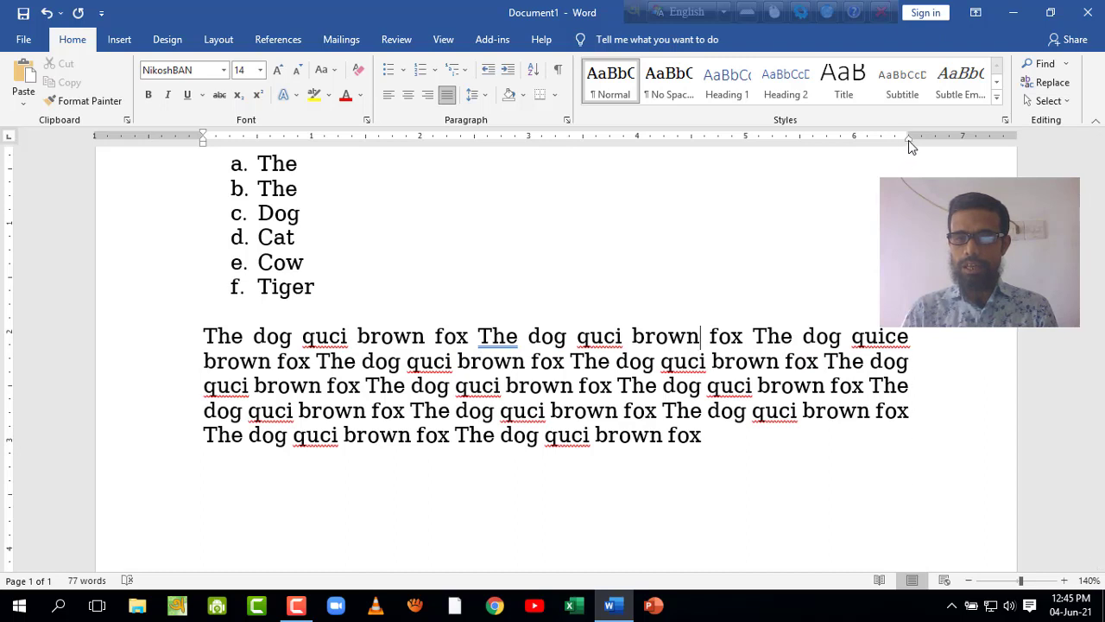
drag(908, 140, 909, 140)
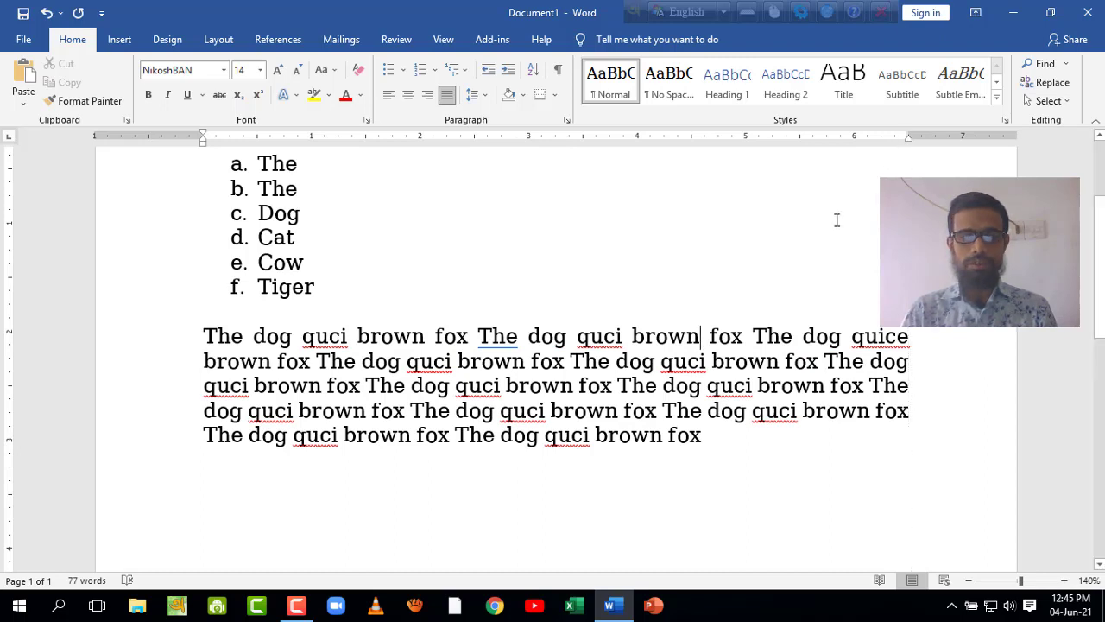
click(392, 98)
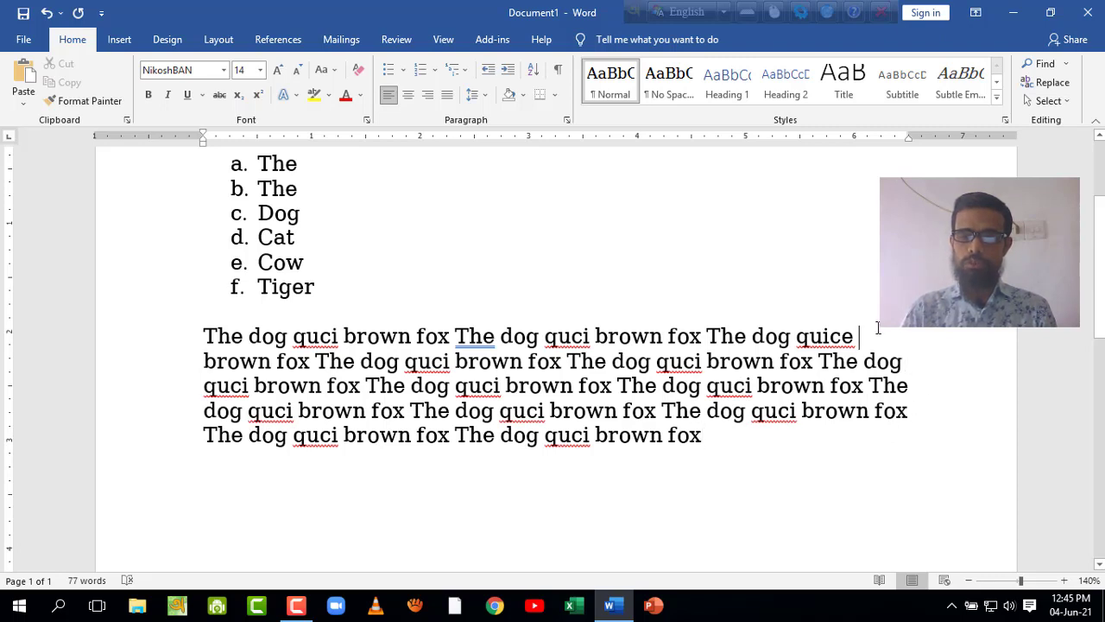
click(446, 95)
click(914, 337)
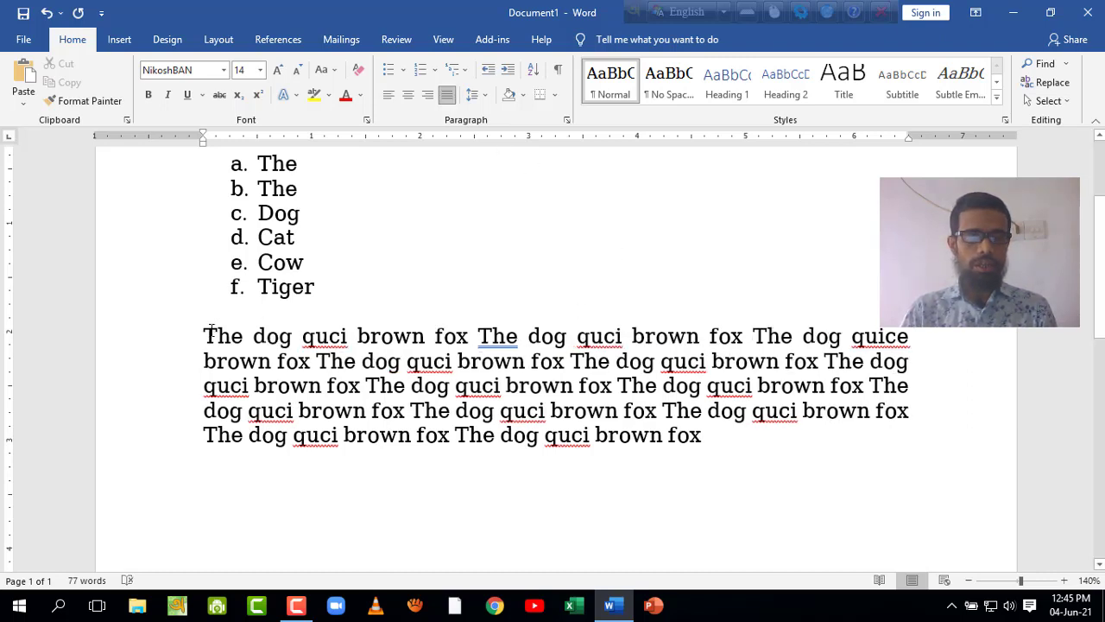
click(921, 336)
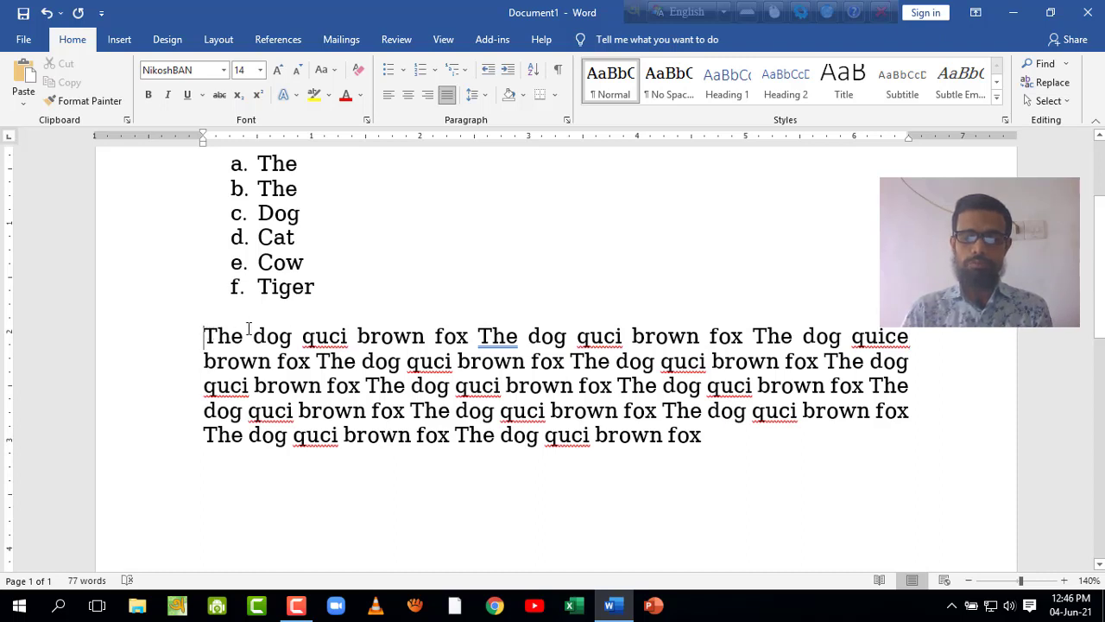
- Split the repeated sentence into separate paragraphs with blank lines between them
key(Home)
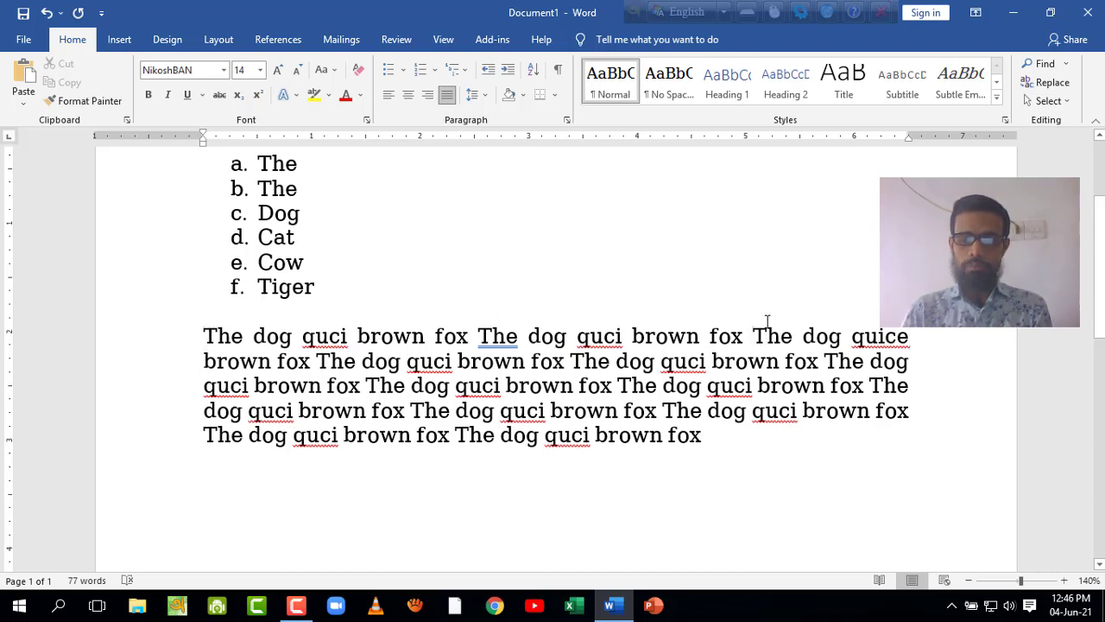
key(Return)
key(Return)
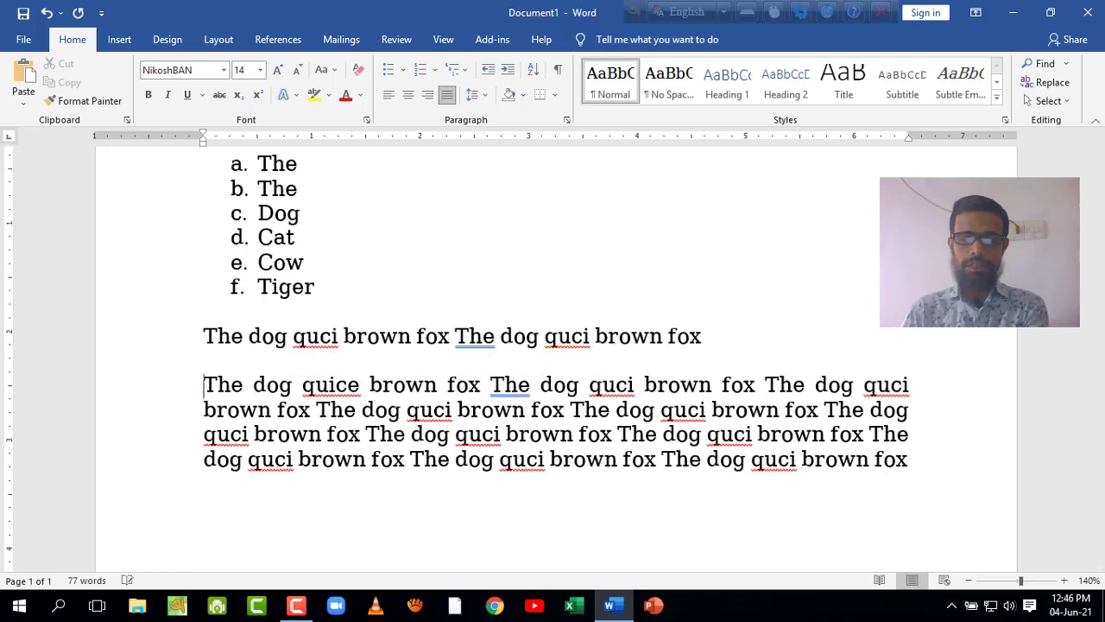
click(826, 368)
key(Return)
key(Return)
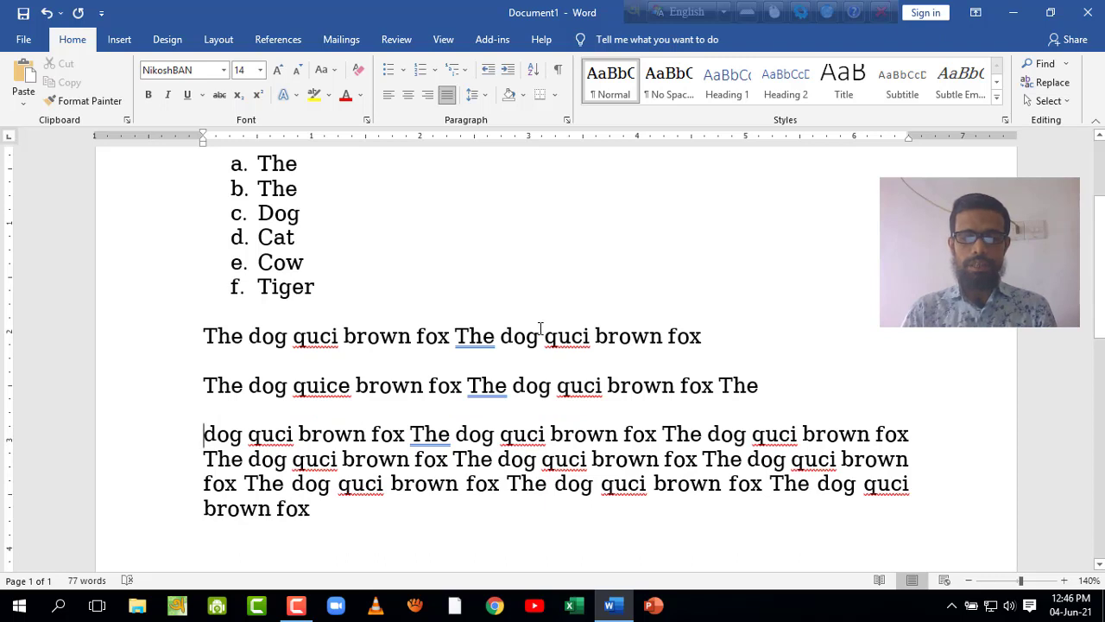
- Right-align the two short paragraphs
drag(540, 328, 679, 386)
click(261, 336)
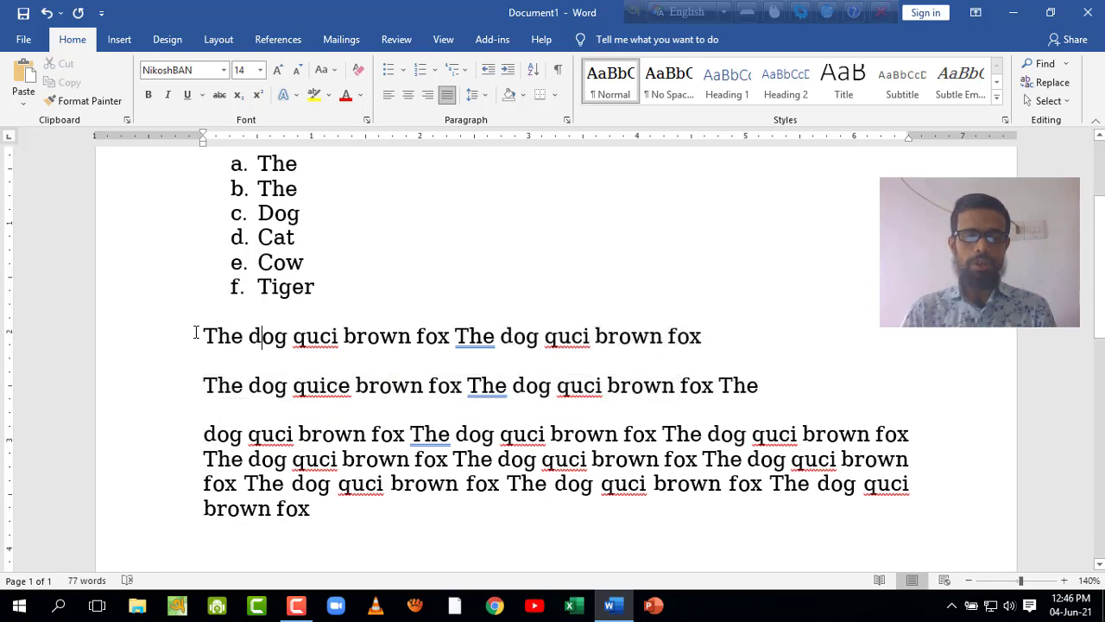
drag(196, 334, 285, 402)
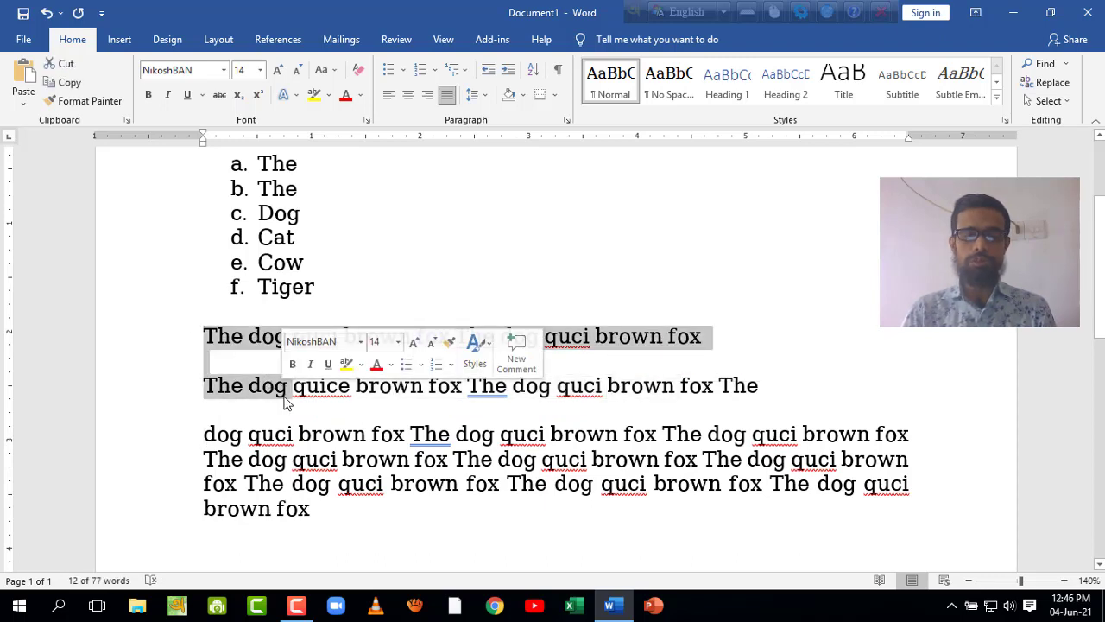
click(428, 97)
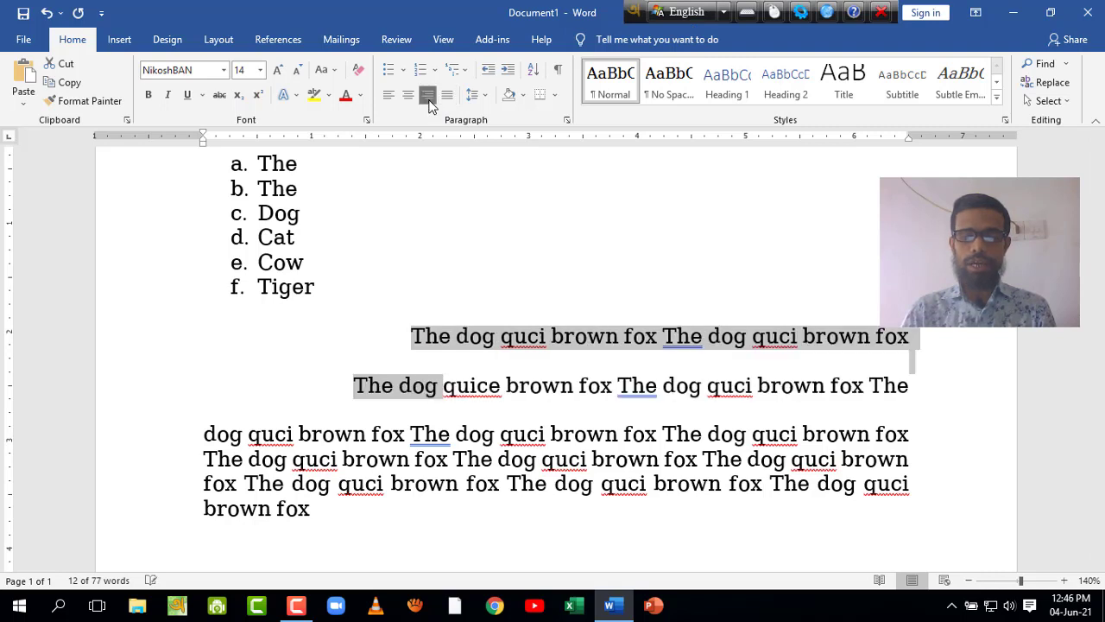
- Center the empty line and the first short line
click(939, 341)
double_click(943, 336)
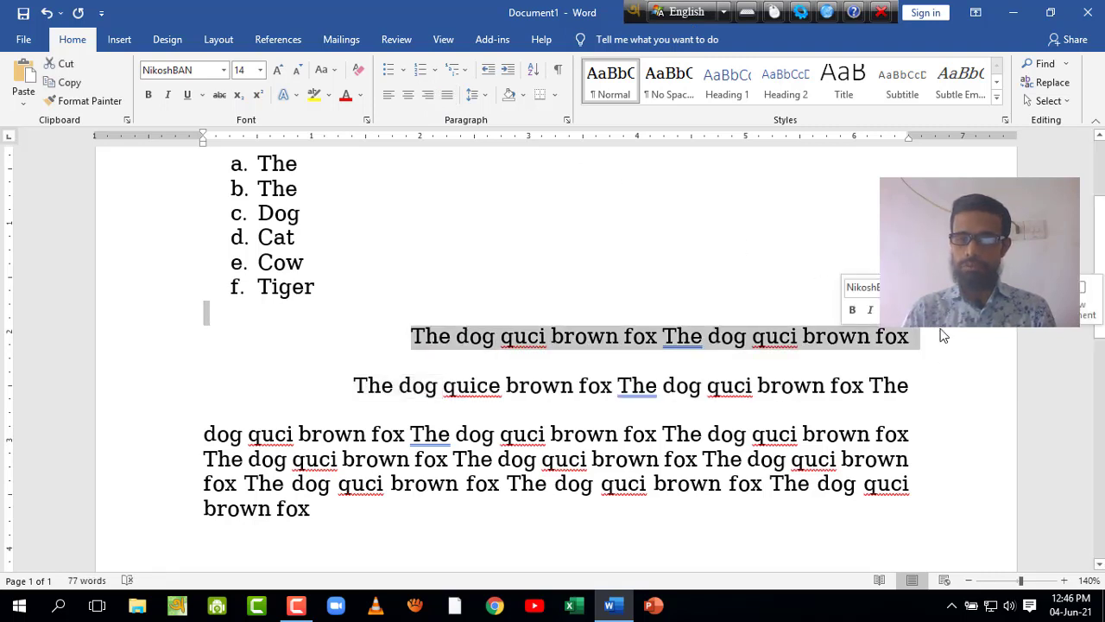
click(944, 335)
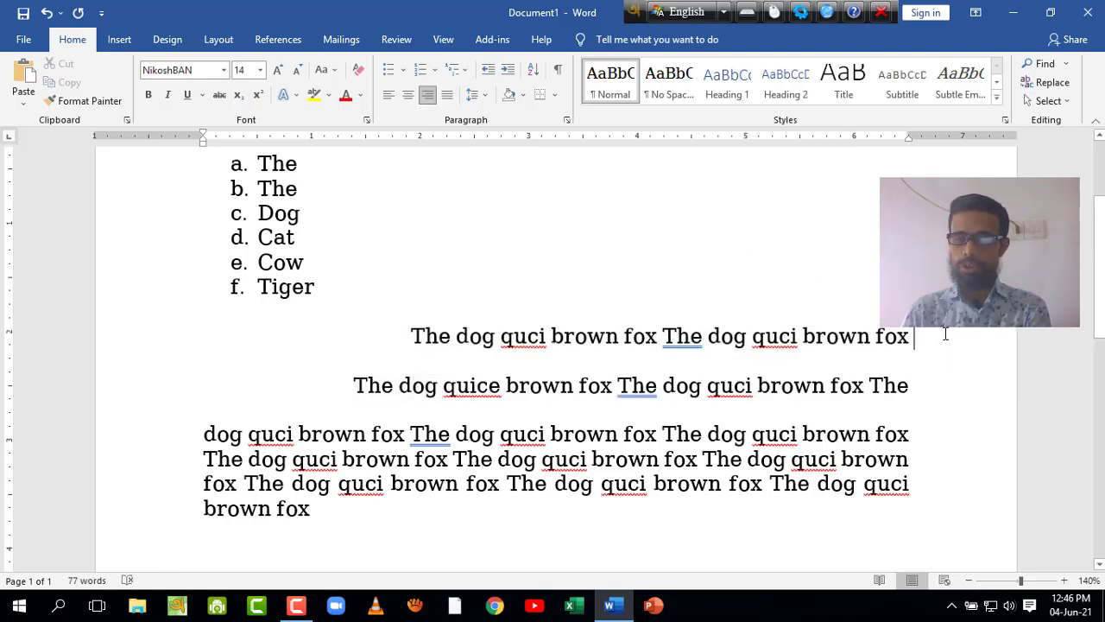
click(944, 383)
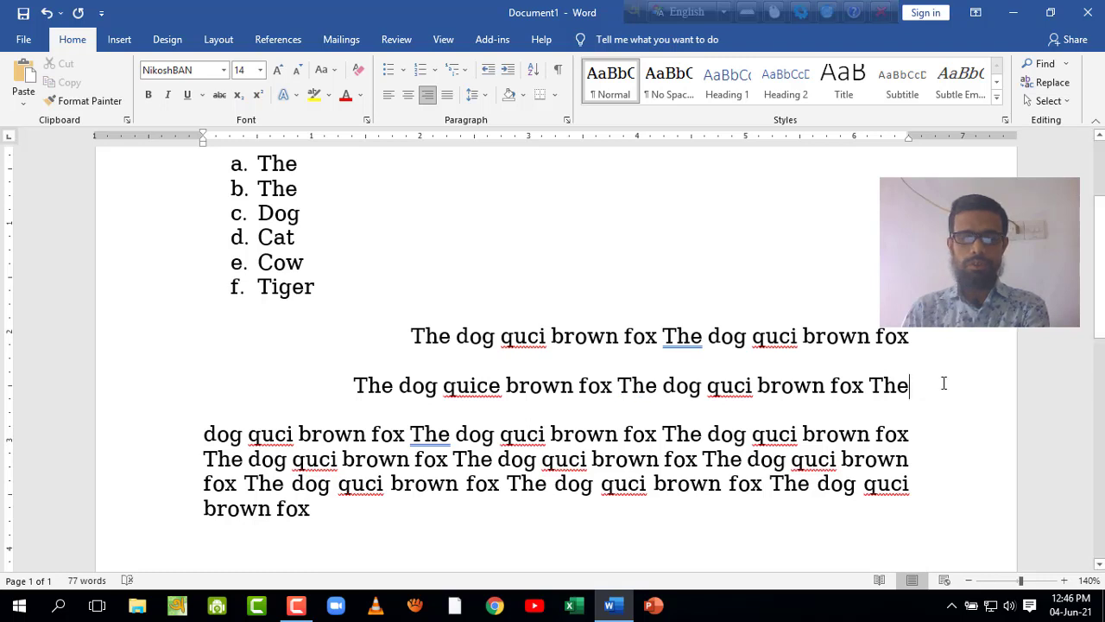
click(887, 316)
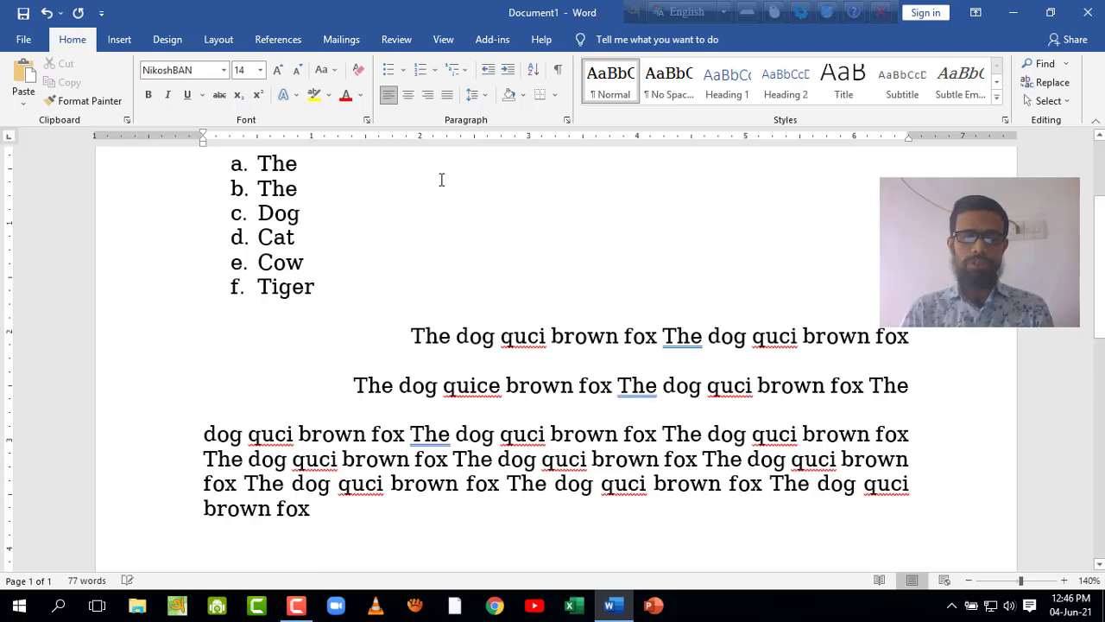
click(414, 102)
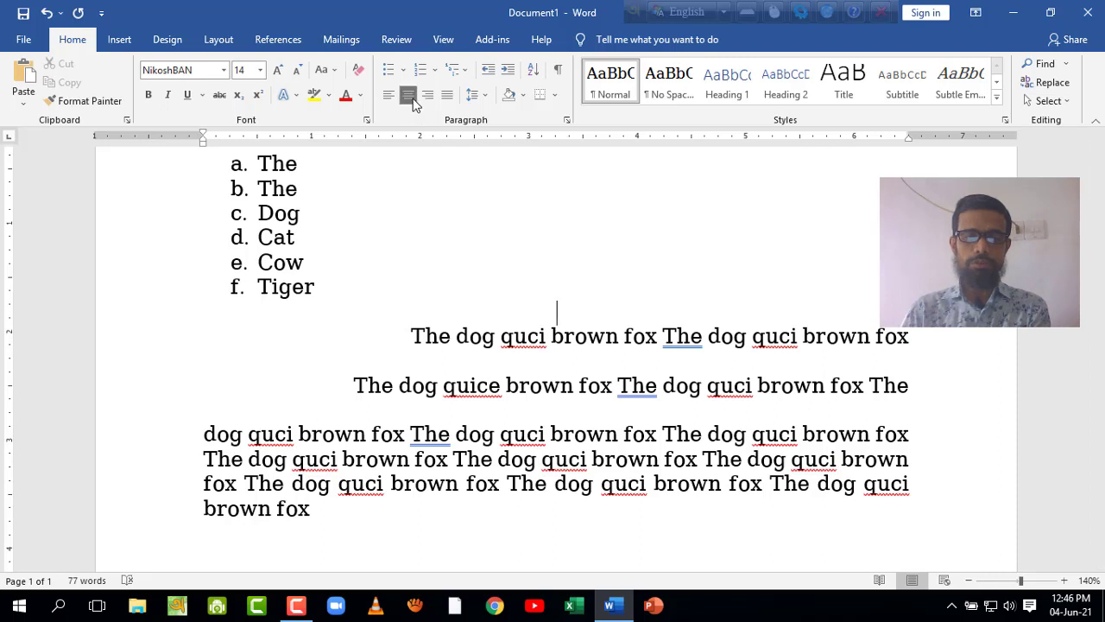
click(593, 339)
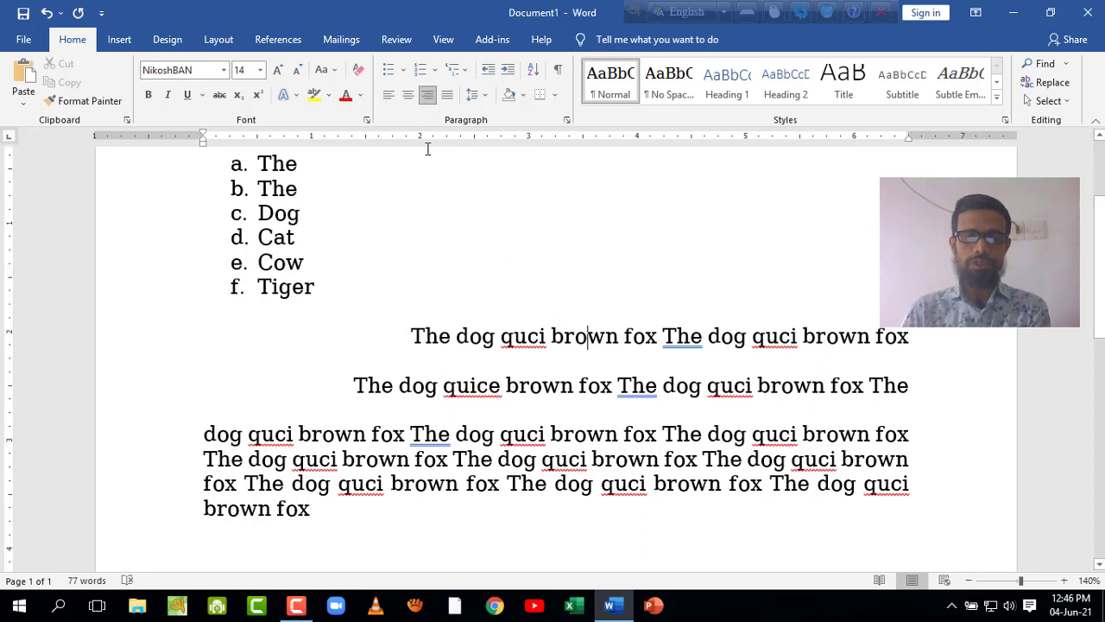
click(409, 97)
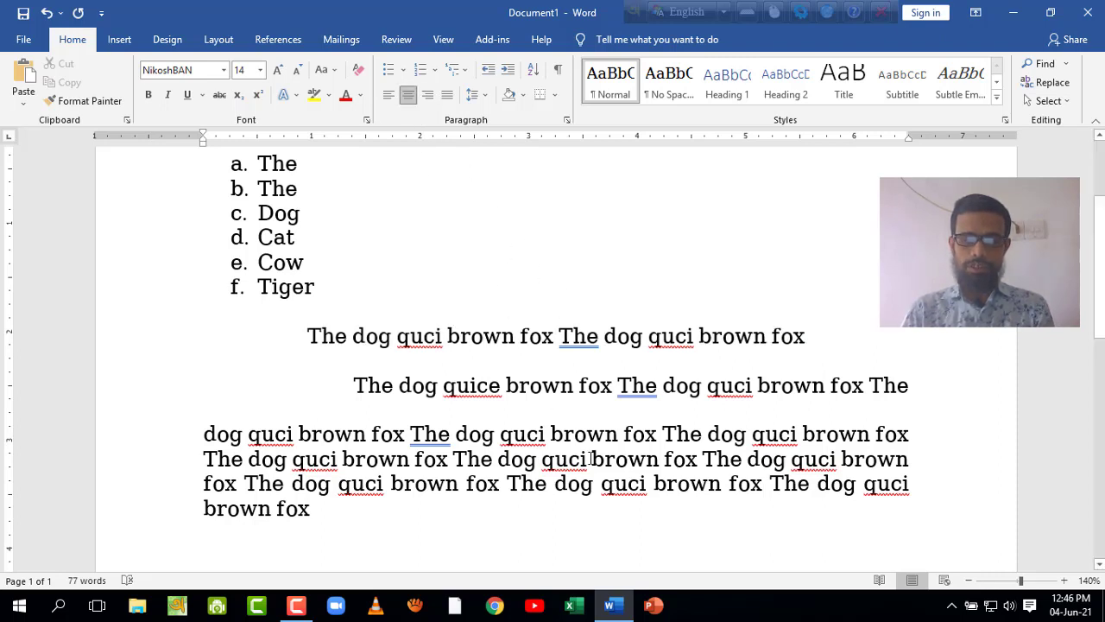
- Left-align the long paragraph with Ctrl+L, then justify it again
click(832, 462)
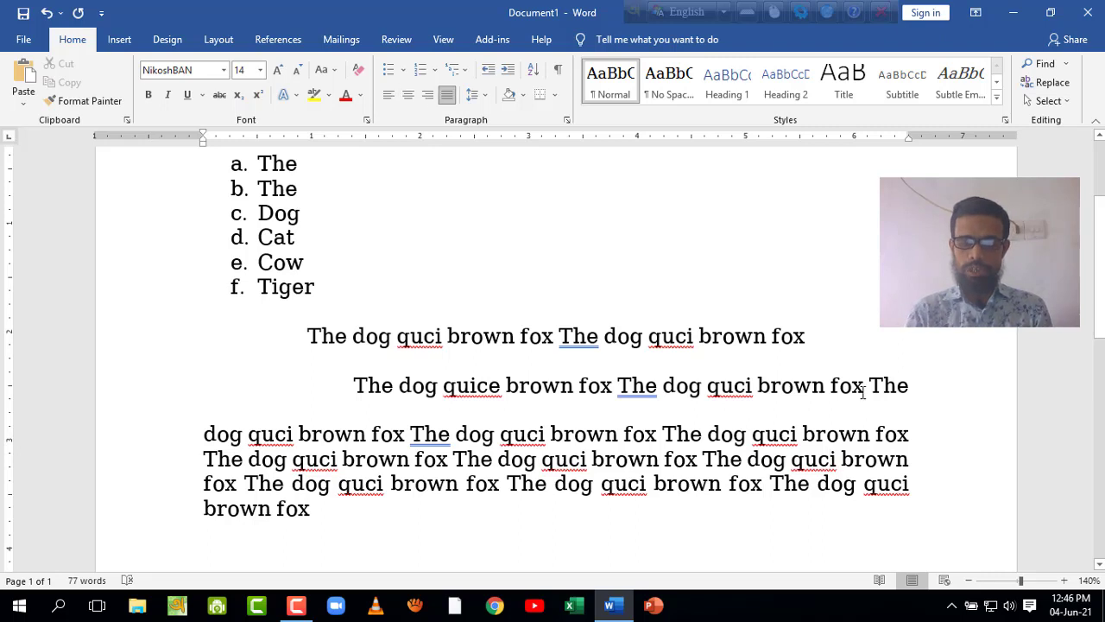
key(ctrl+l)
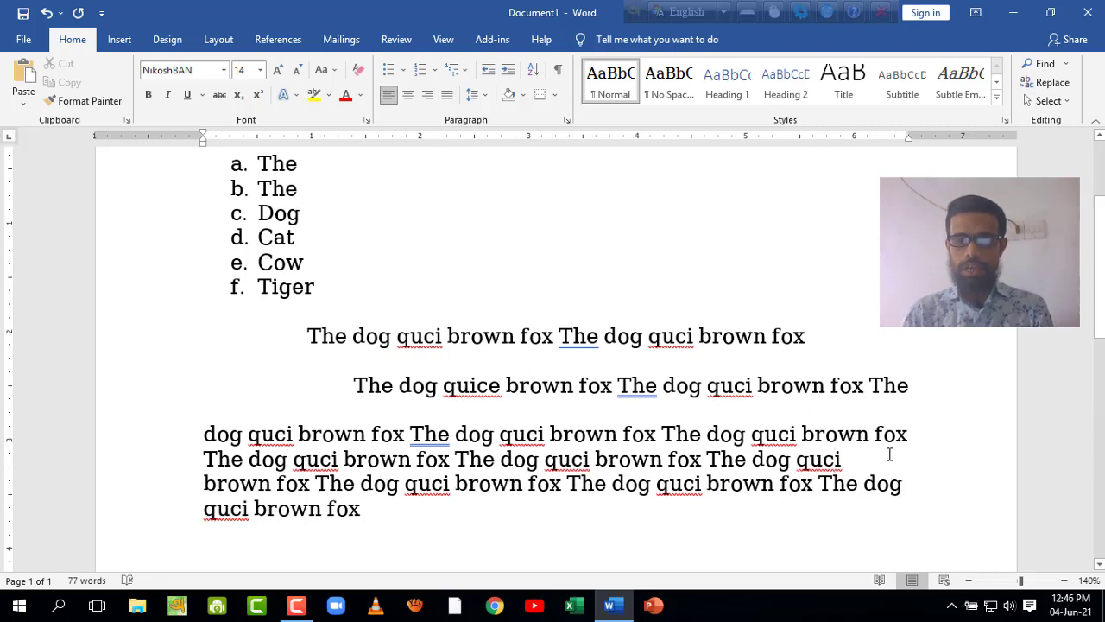
scroll(917, 423, down, 3)
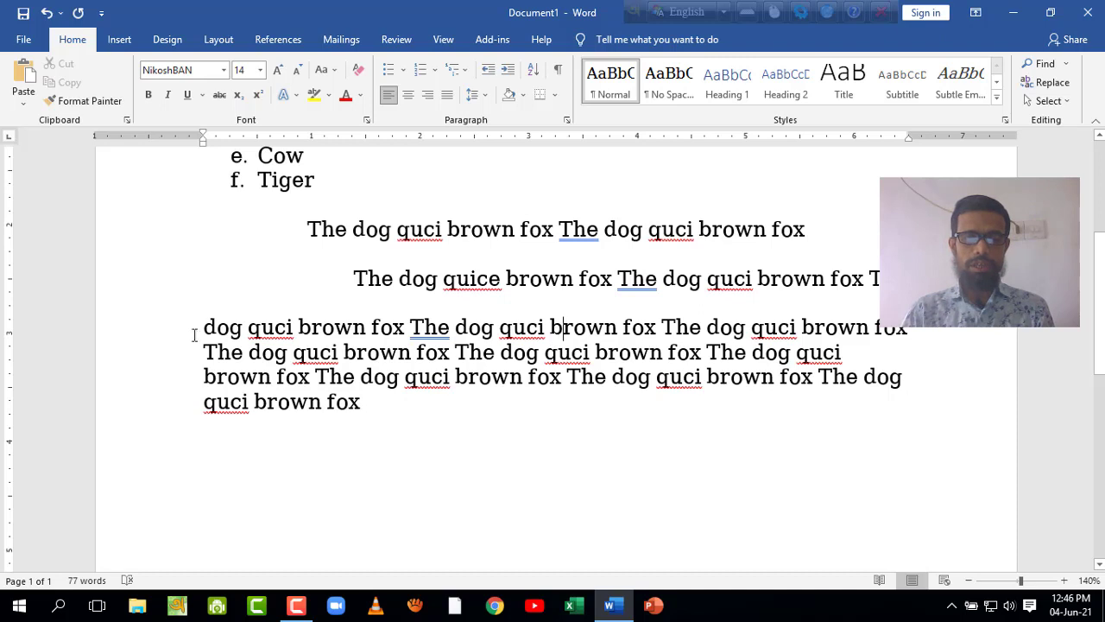
drag(195, 334, 164, 397)
click(500, 234)
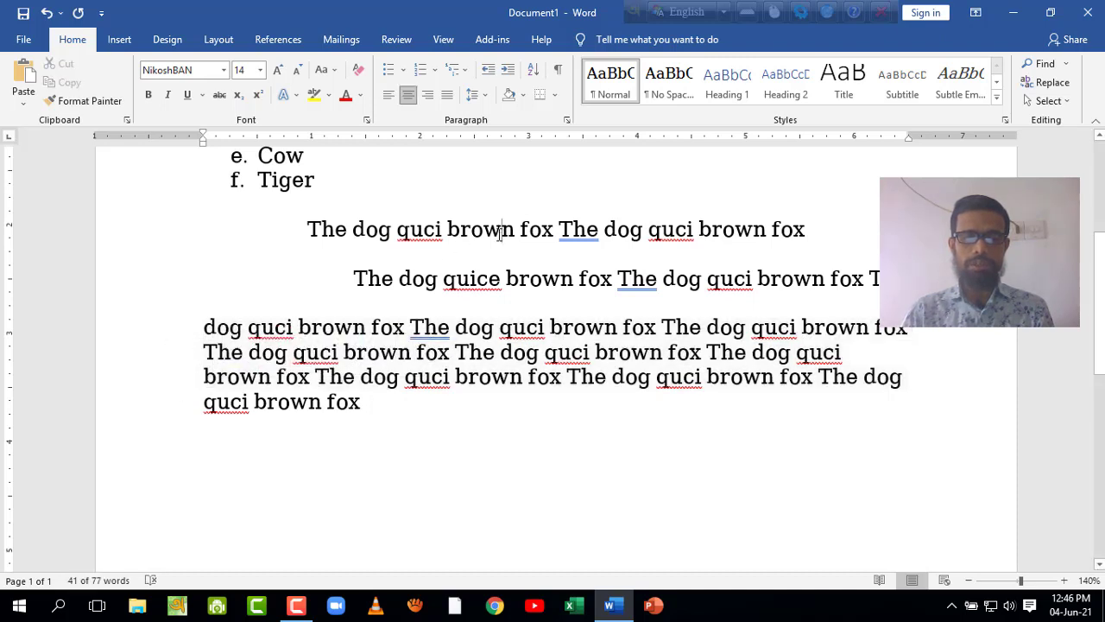
click(748, 358)
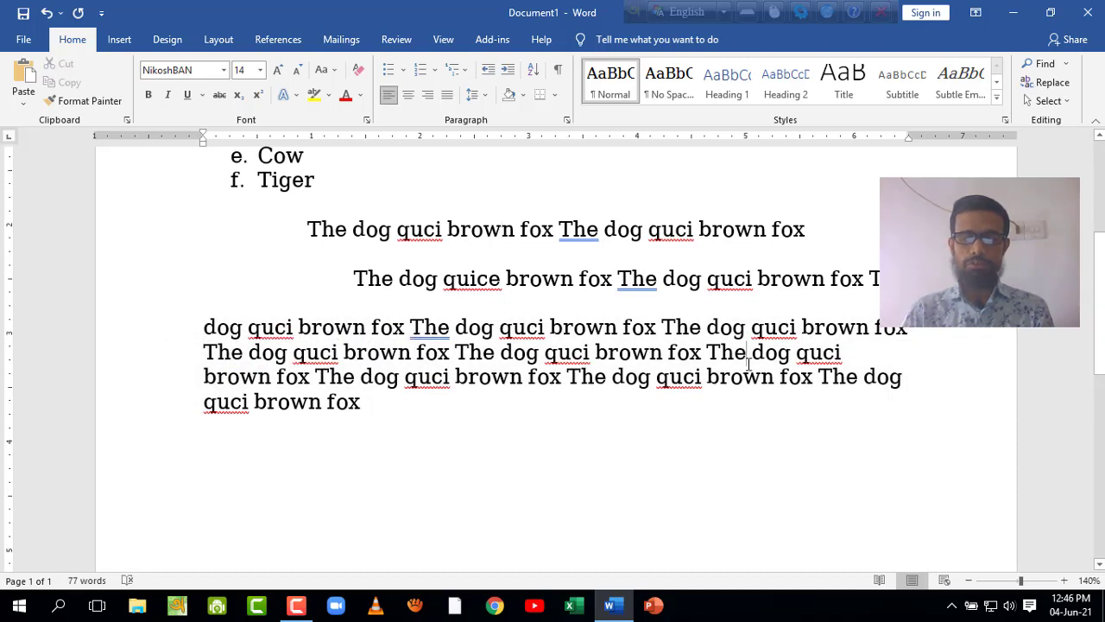
click(448, 95)
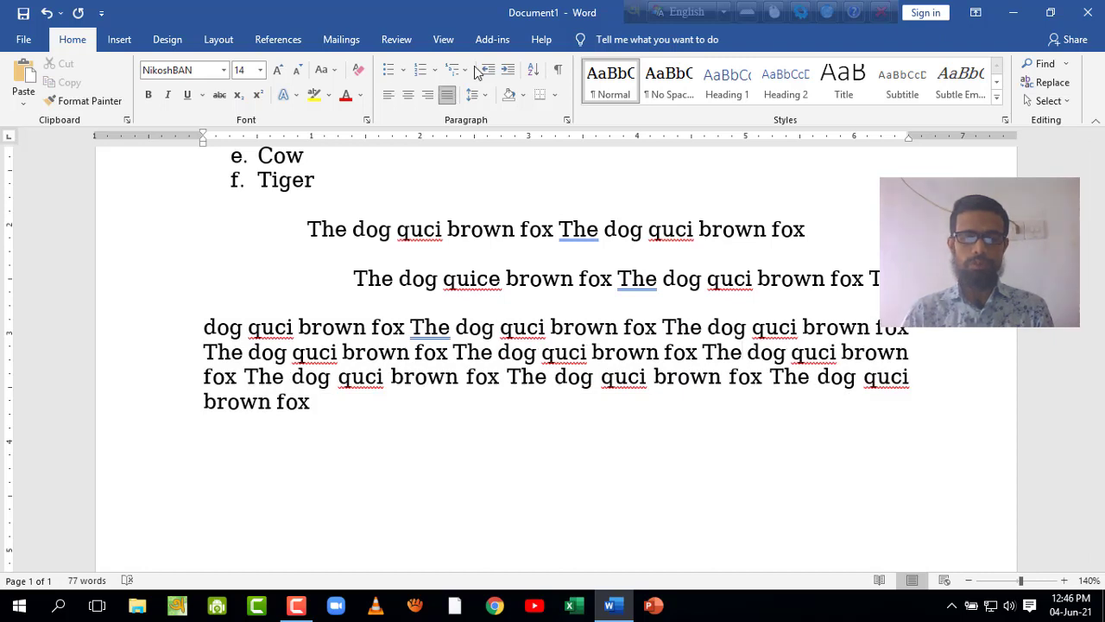
- Left-align both short lines
click(539, 230)
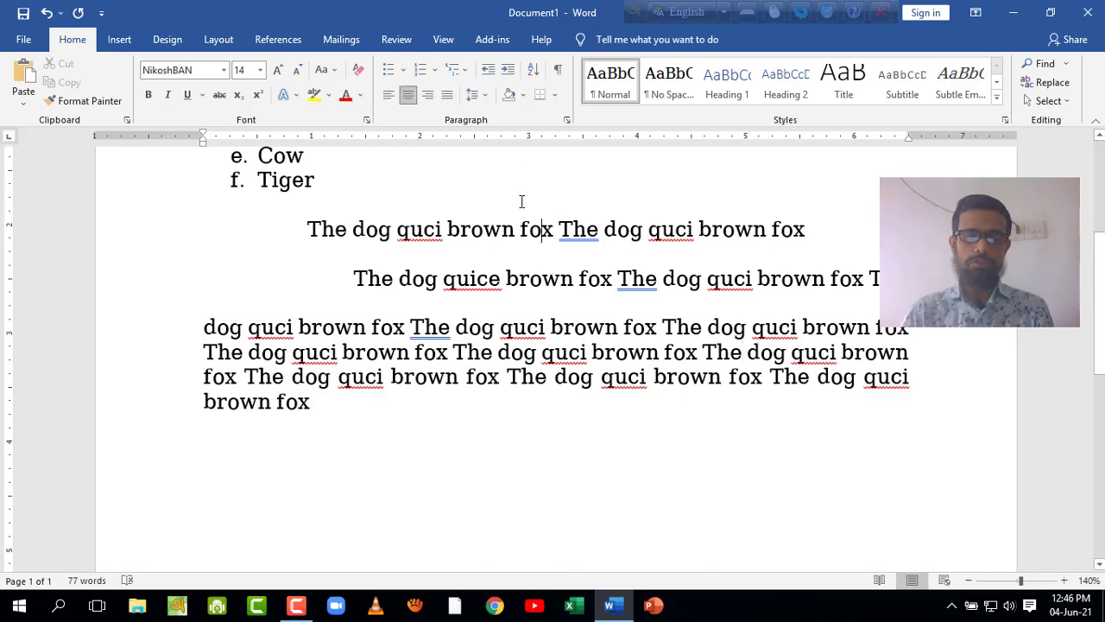
click(388, 95)
key(Down)
key(Down)
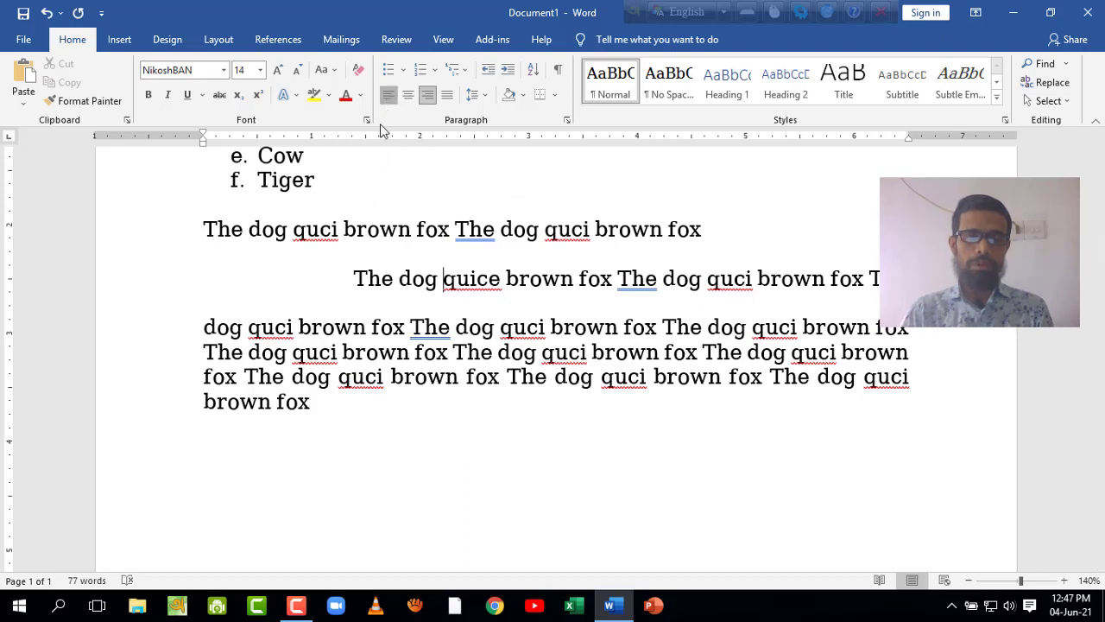
click(388, 94)
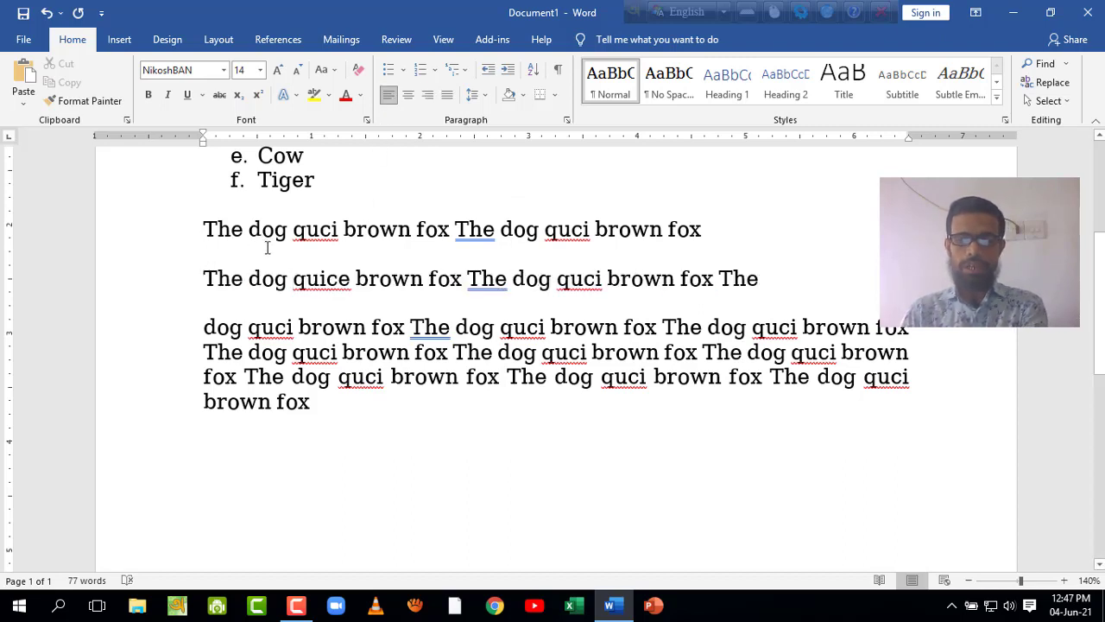
- Delete the blank lines to rejoin the 77-word paragraph and justify it
key(BackSpace)
key(BackSpace)
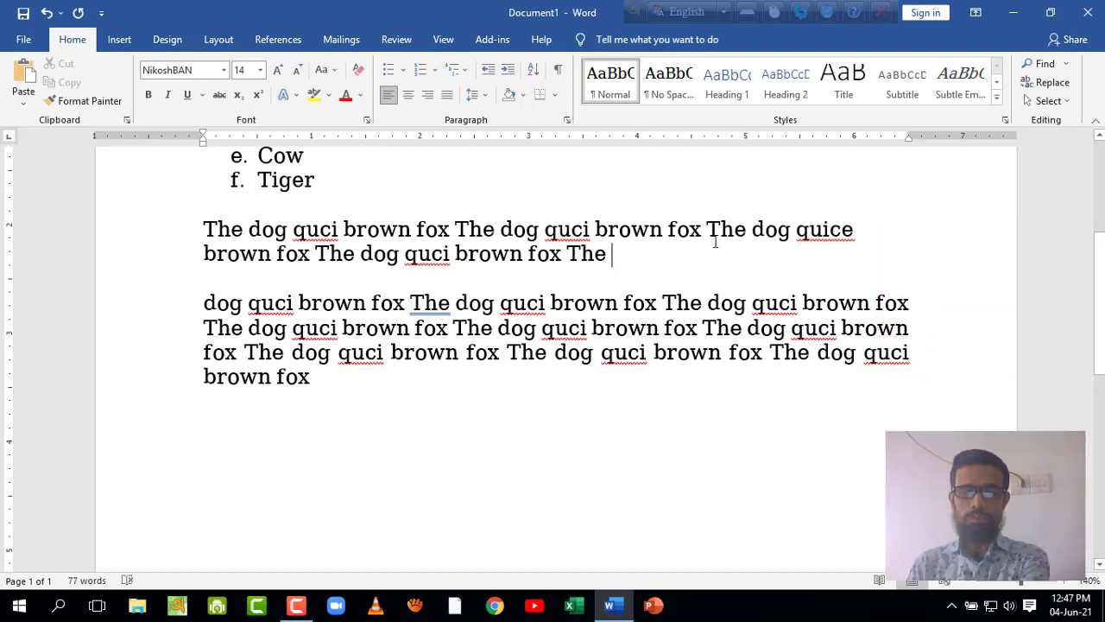
key(Delete)
key(Delete)
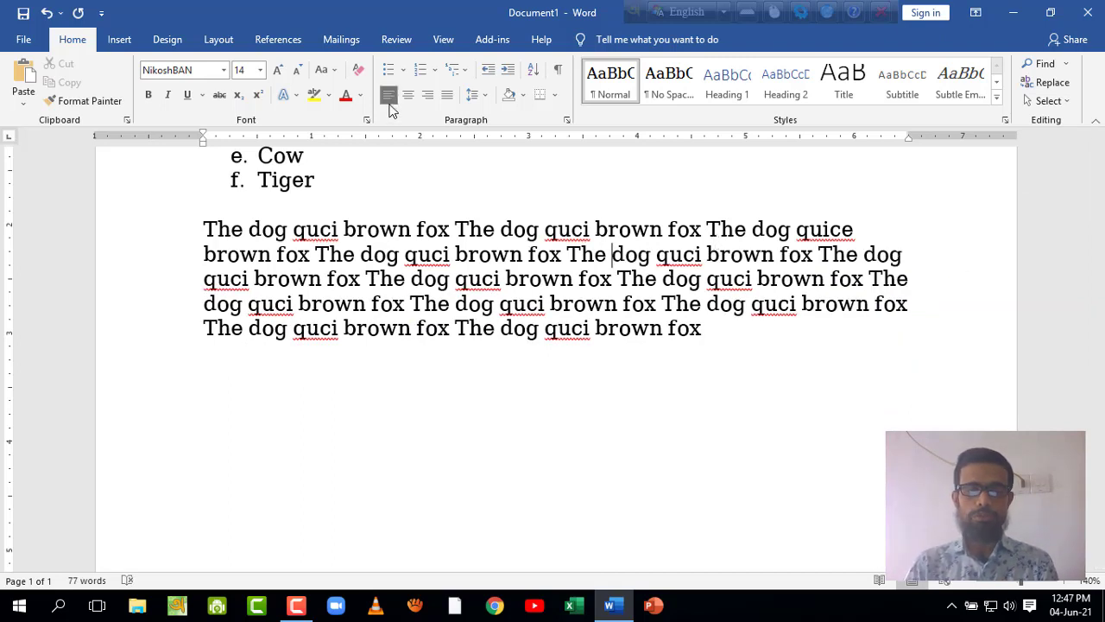
click(448, 95)
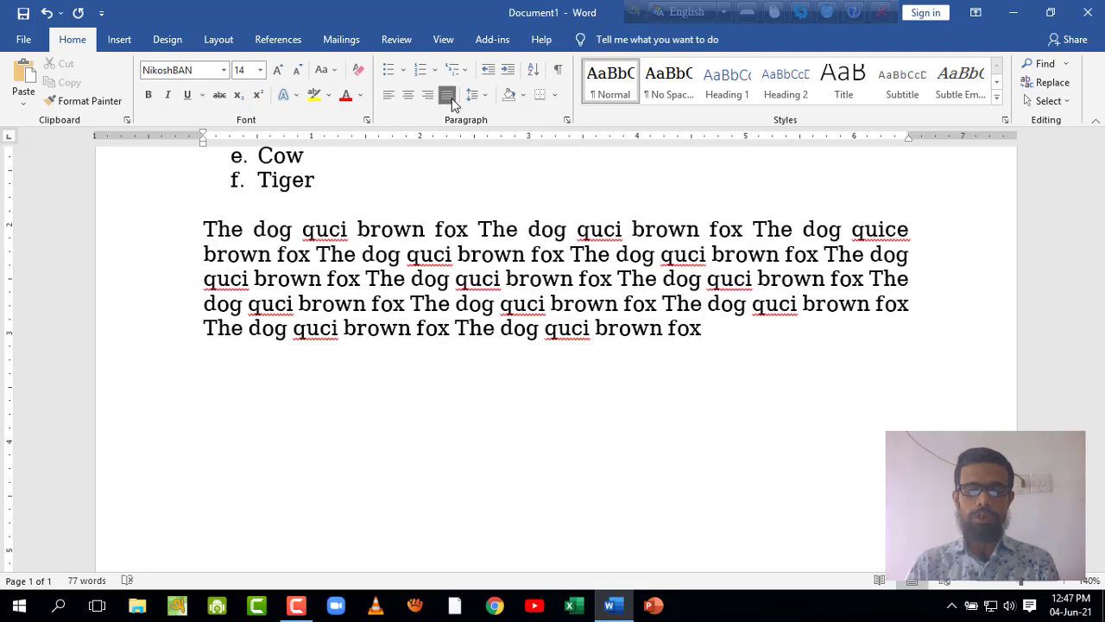
drag(434, 228, 524, 351)
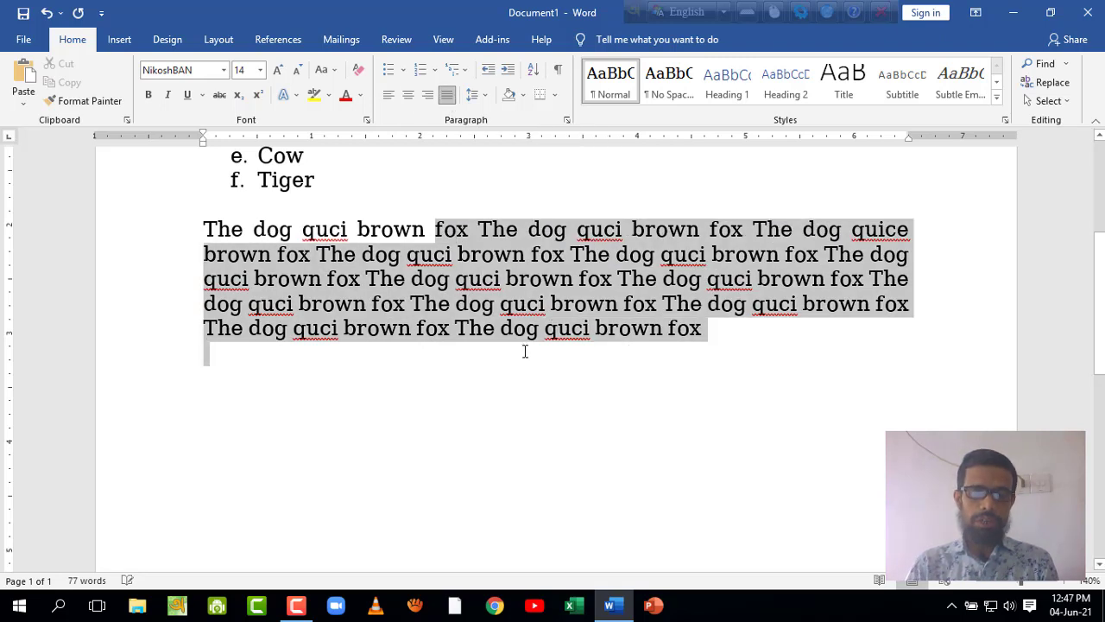
click(530, 234)
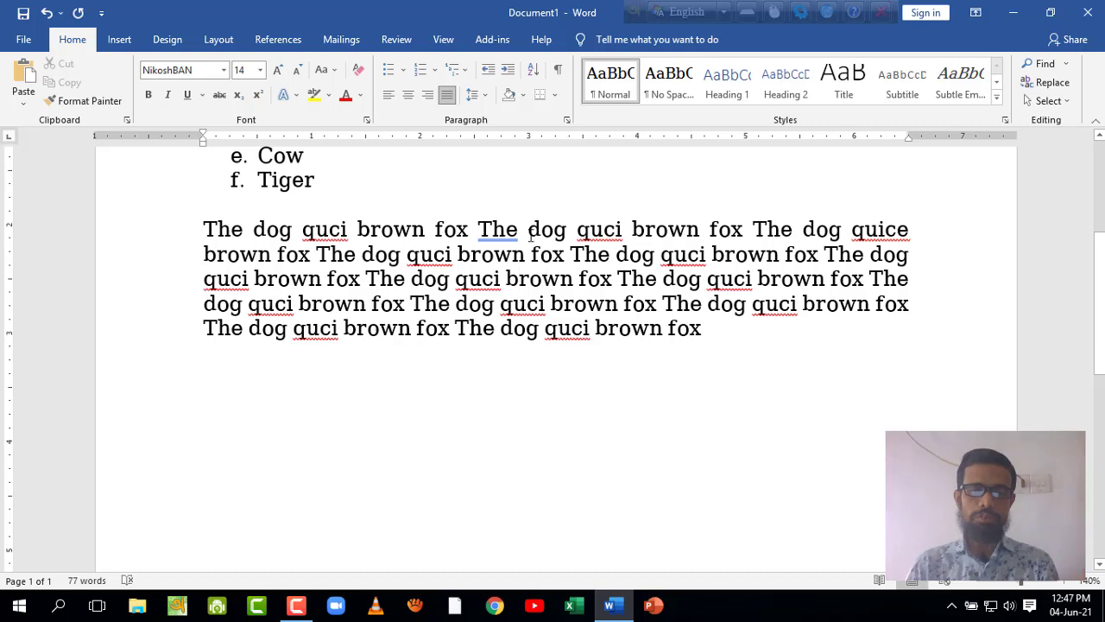
- Give the justified repeated-sentence paragraph 1.5 line spacing
click(483, 93)
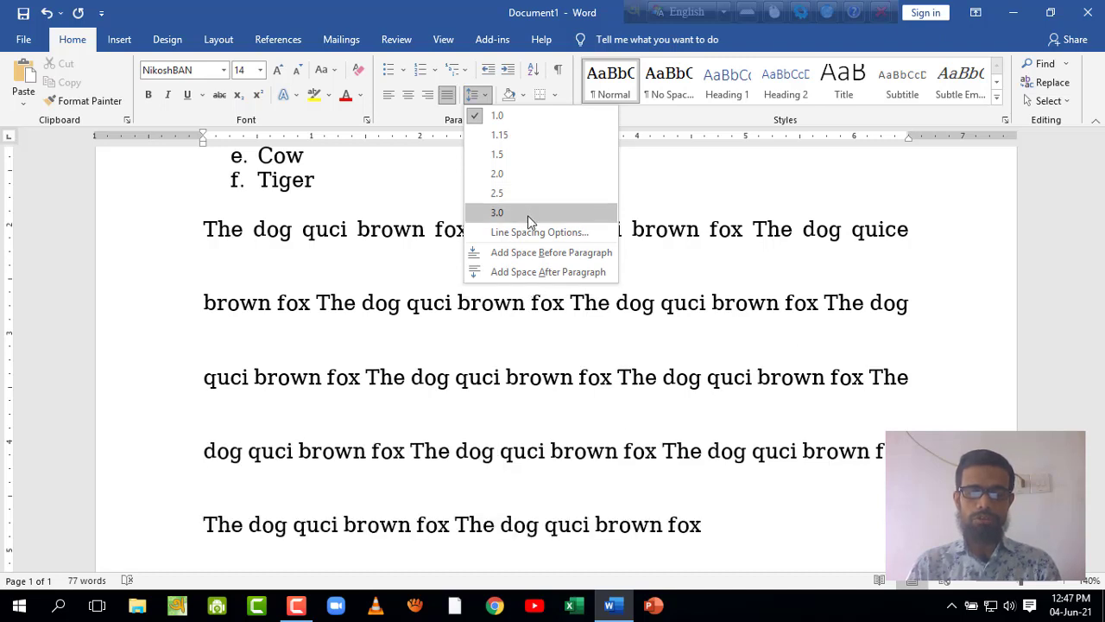
click(497, 154)
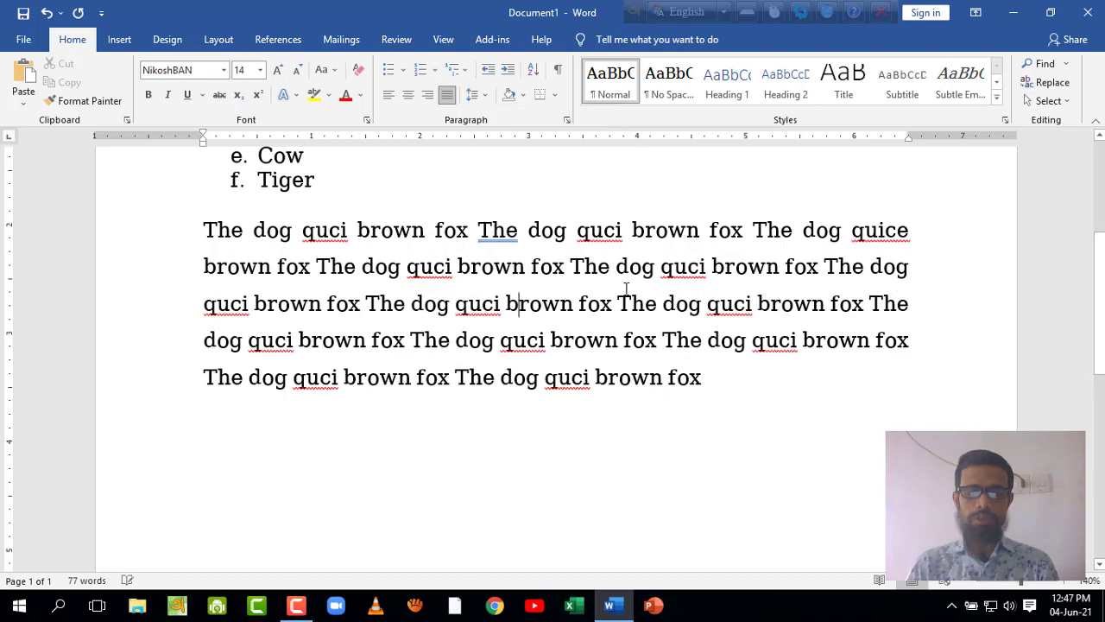
scroll(693, 373, up, 2)
scroll(693, 373, down, 2)
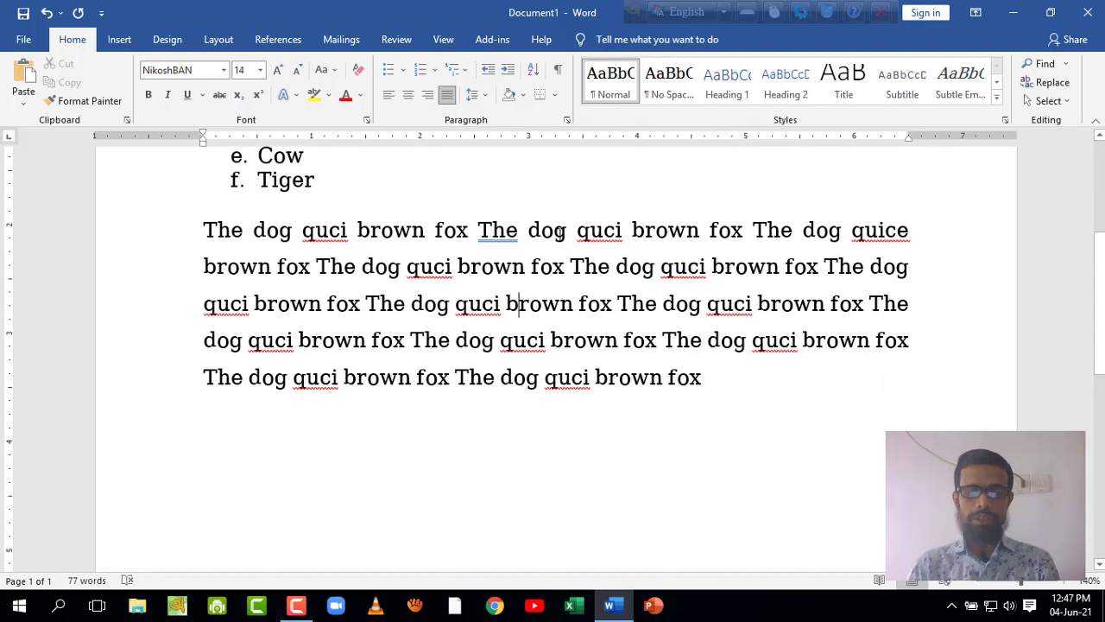
drag(527, 229, 618, 367)
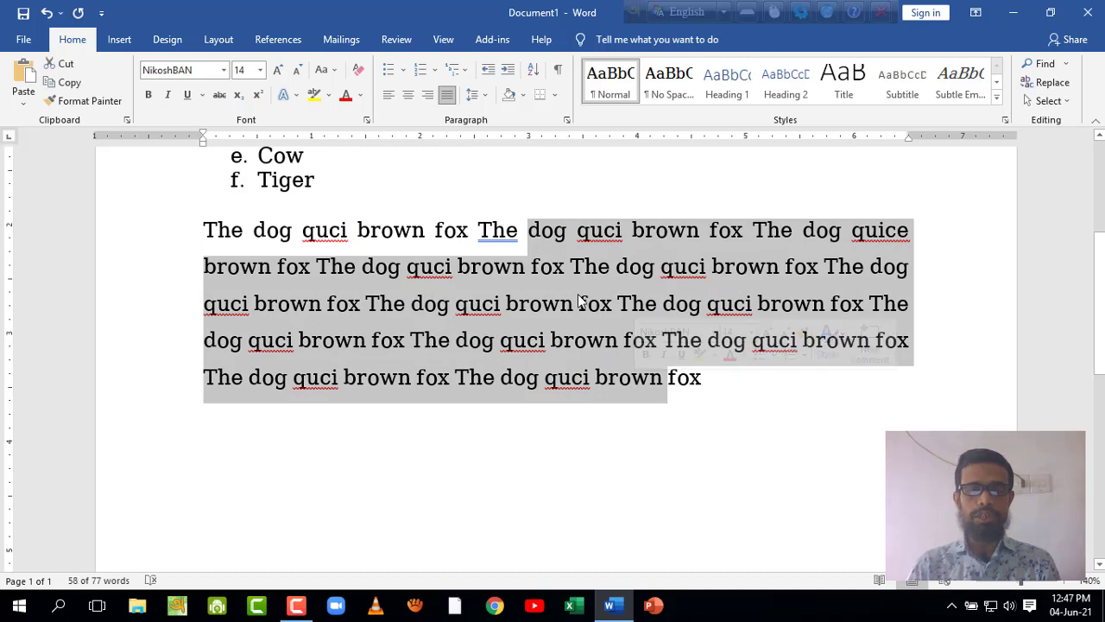
- Select the six list items a to f
click(464, 76)
click(464, 76)
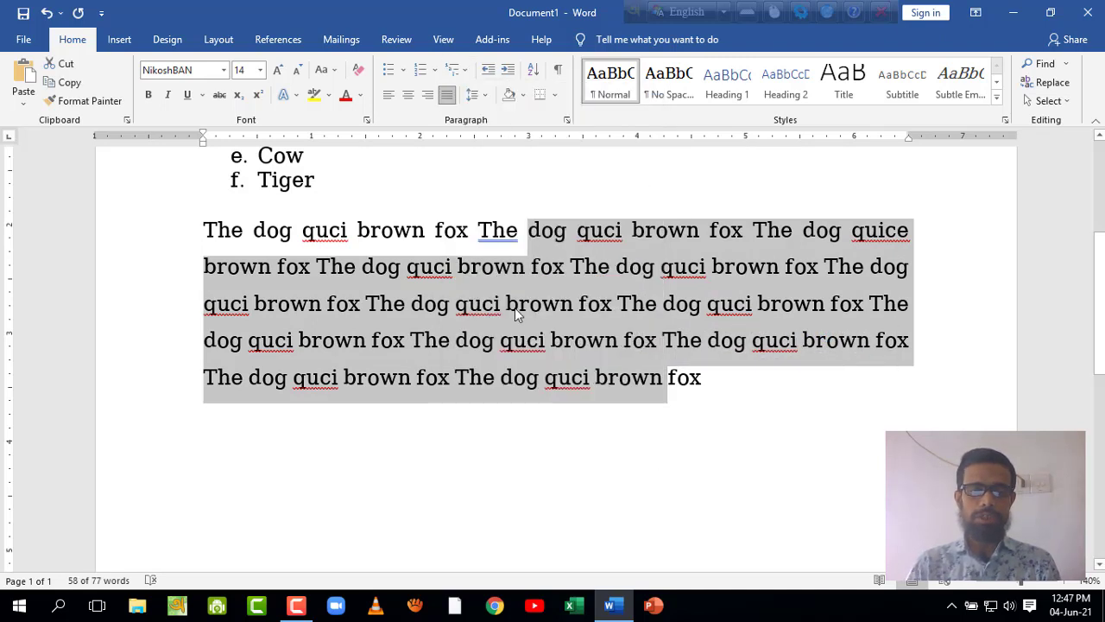
scroll(433, 326, up, 4)
drag(182, 278, 197, 405)
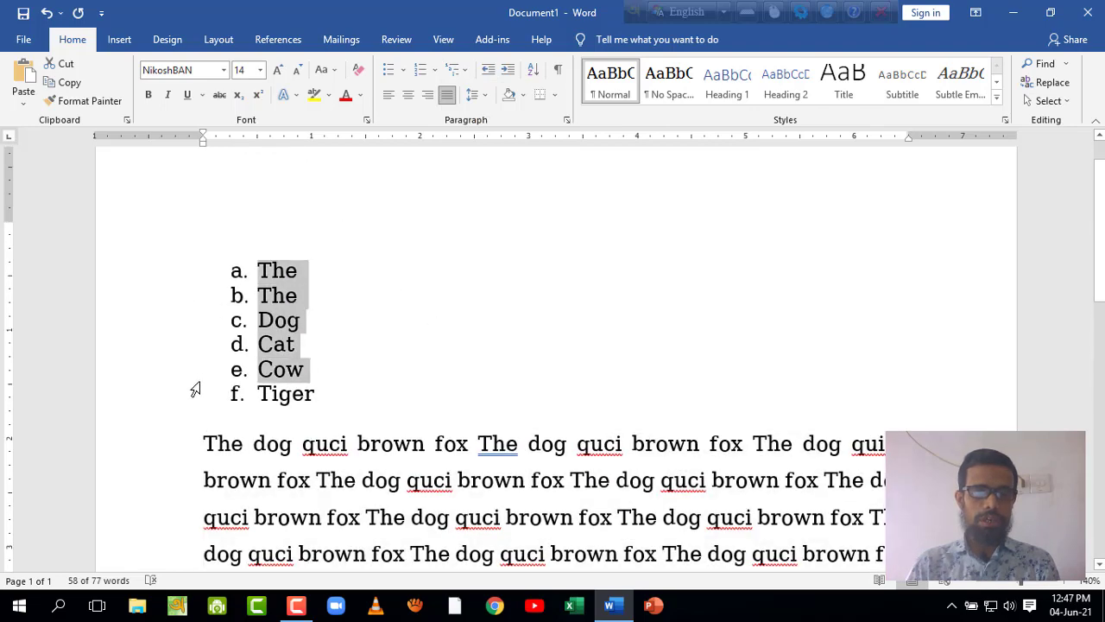
click(287, 271)
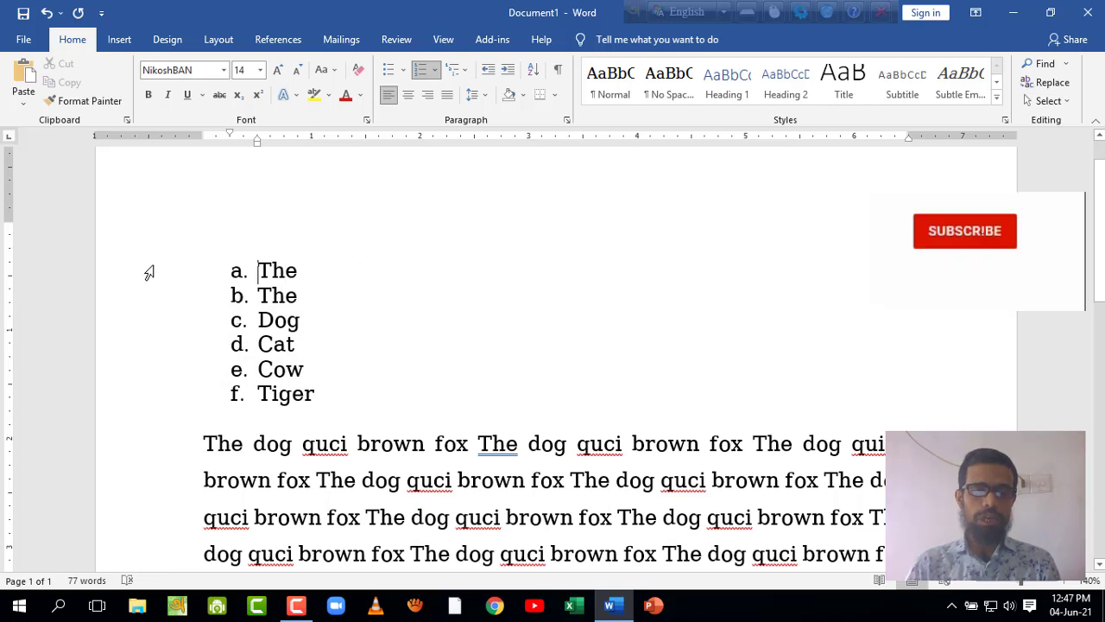
drag(147, 271, 158, 395)
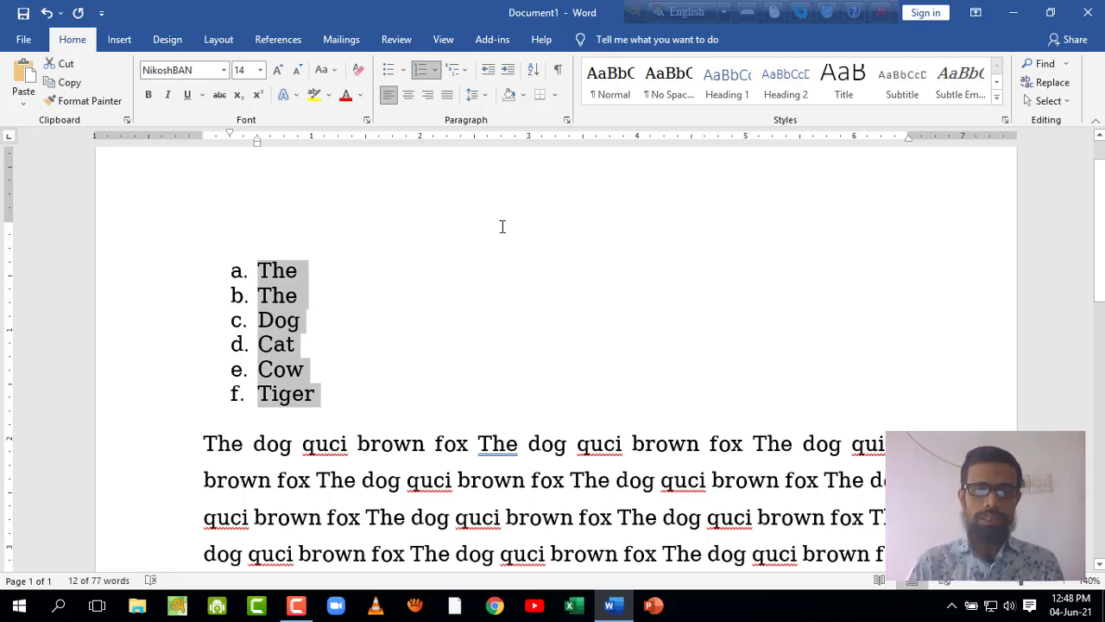
- Take a screenshot of the ribbon area and show the Multilevel List gallery
key(Print)
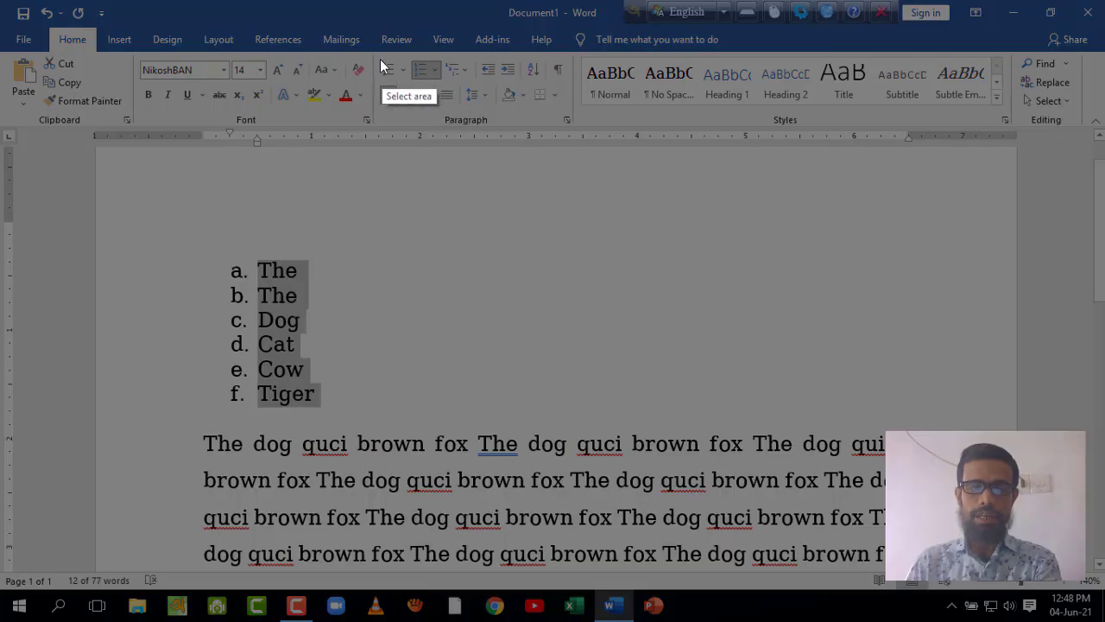
mouse_move(372, 48)
mouse_down()
mouse_move(480, 86)
mouse_move(451, 62)
mouse_up()
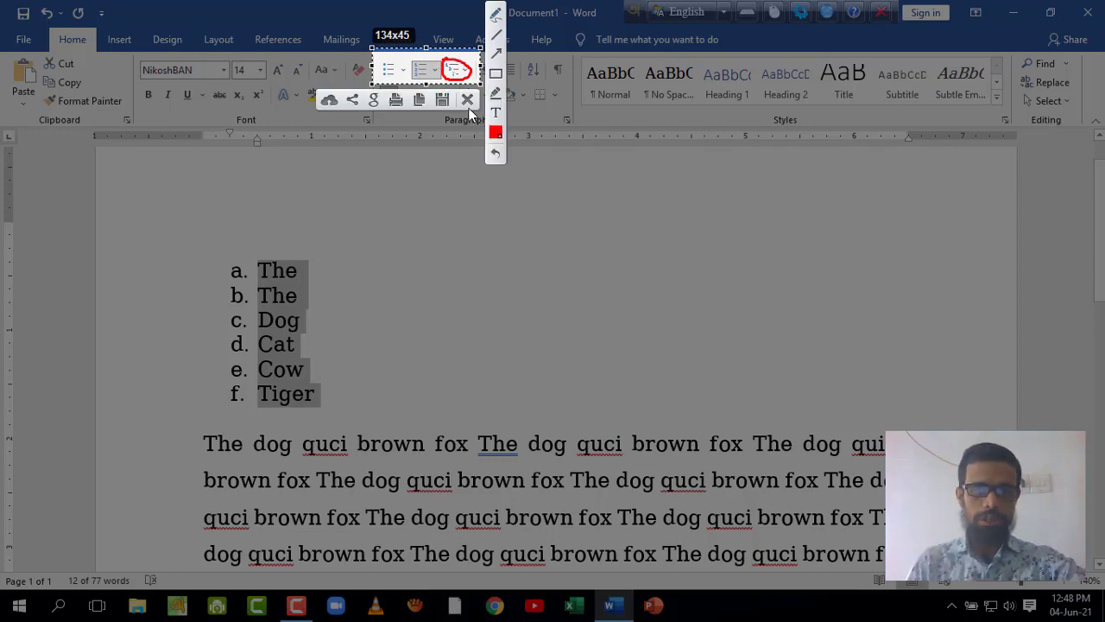
click(469, 108)
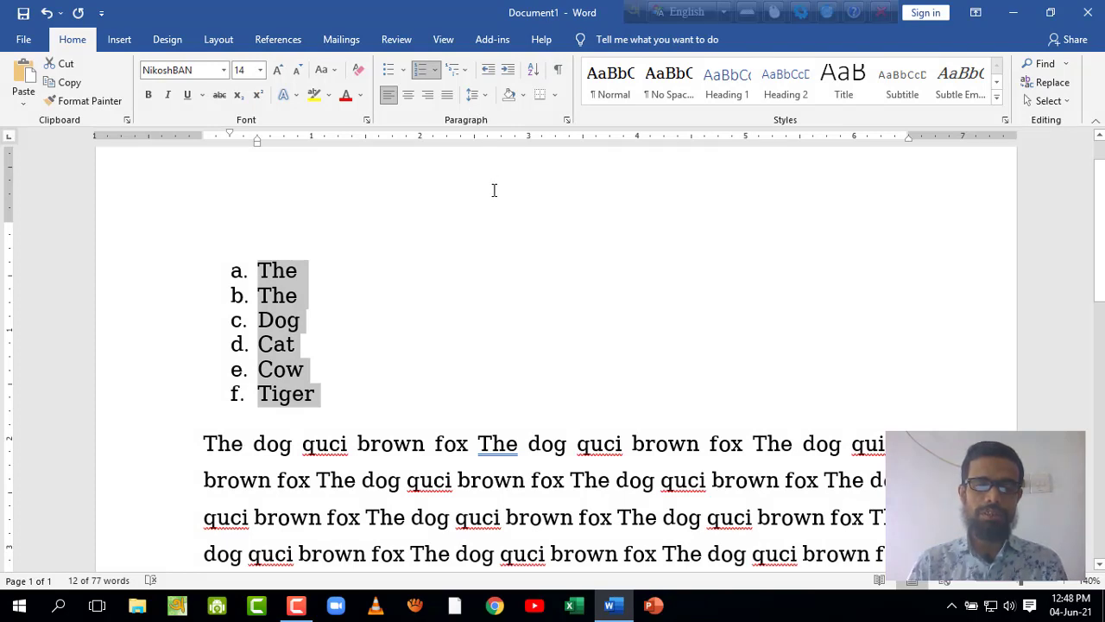
click(467, 70)
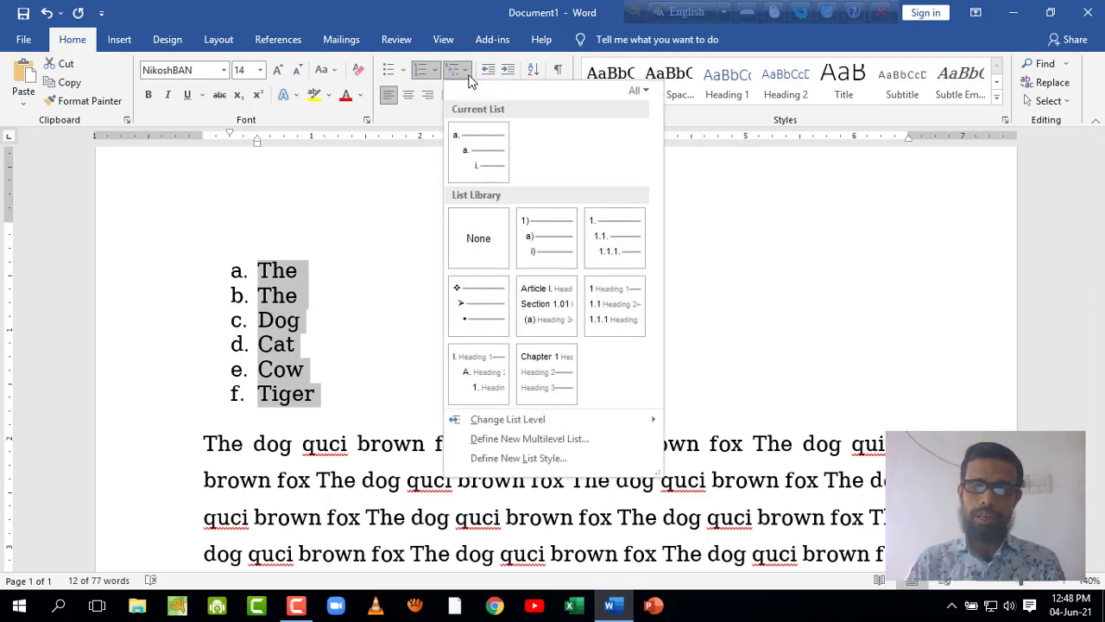
- Open the Define New Multilevel List dialog and close it without changes
click(577, 438)
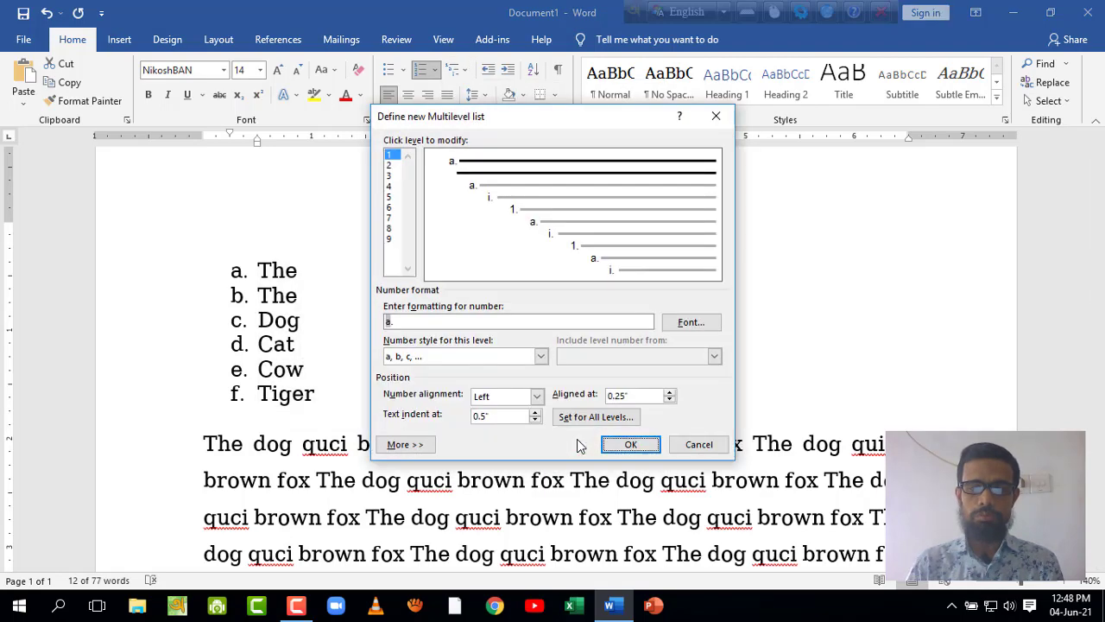
mouse_move(512, 127)
mouse_down()
mouse_move(597, 98)
mouse_move(499, 135)
mouse_up()
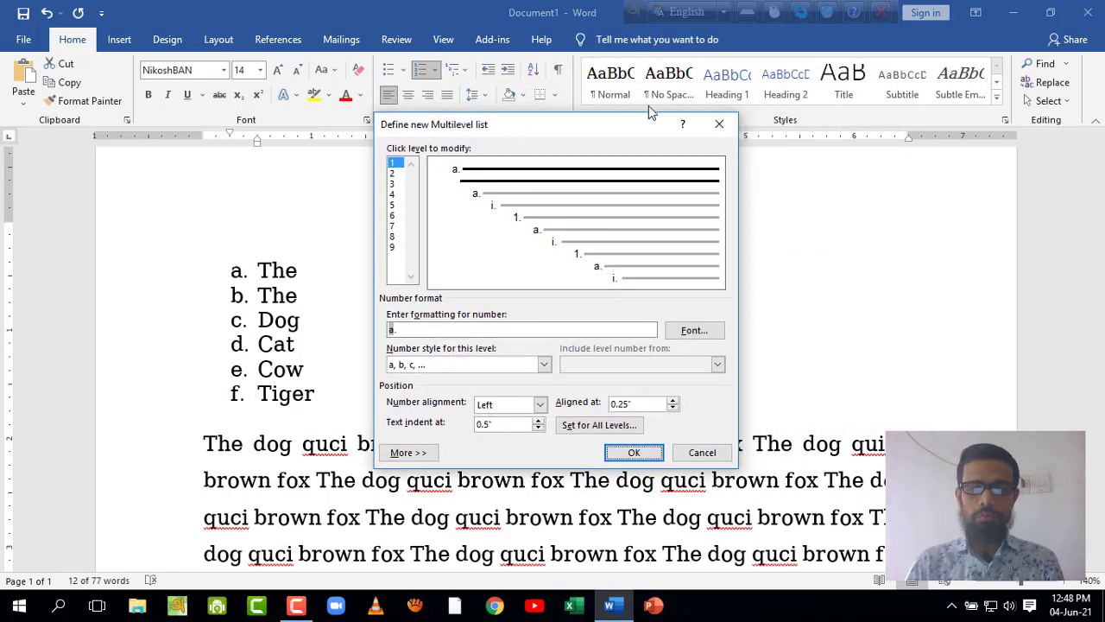
click(720, 117)
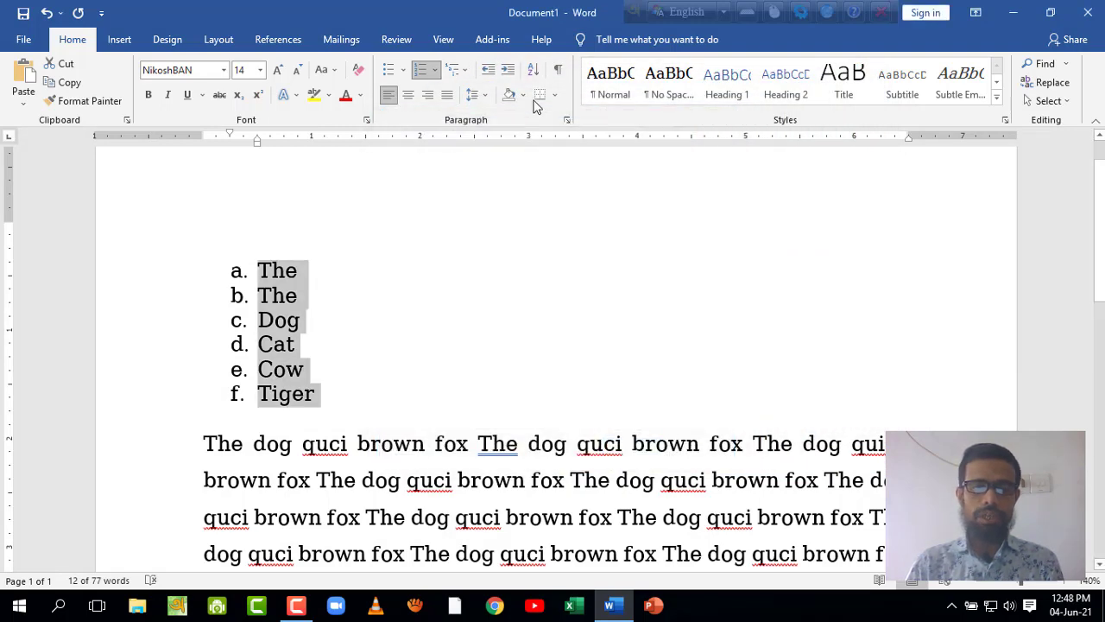
- Reopen the Multilevel List gallery and capture it with a red freehand annotation
click(465, 76)
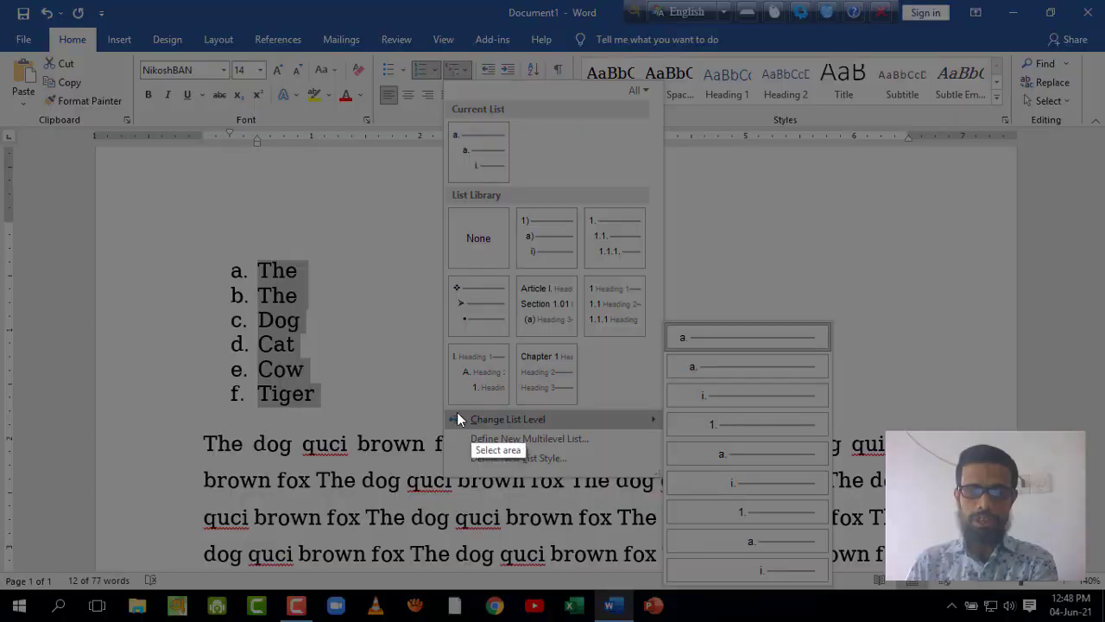
key(Print)
drag(435, 403, 659, 477)
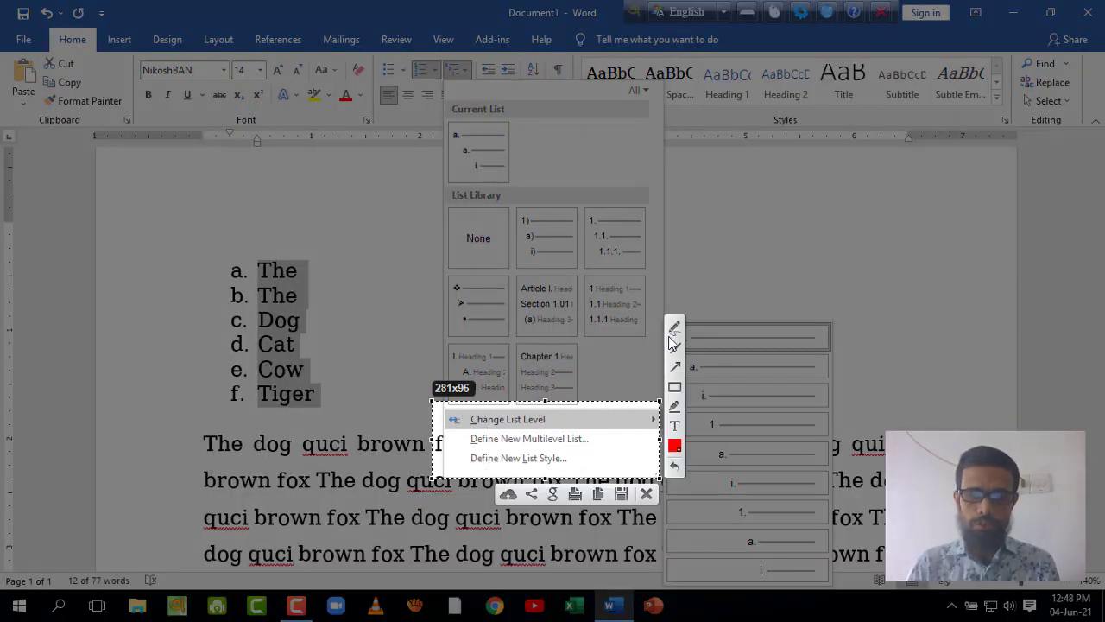
click(675, 328)
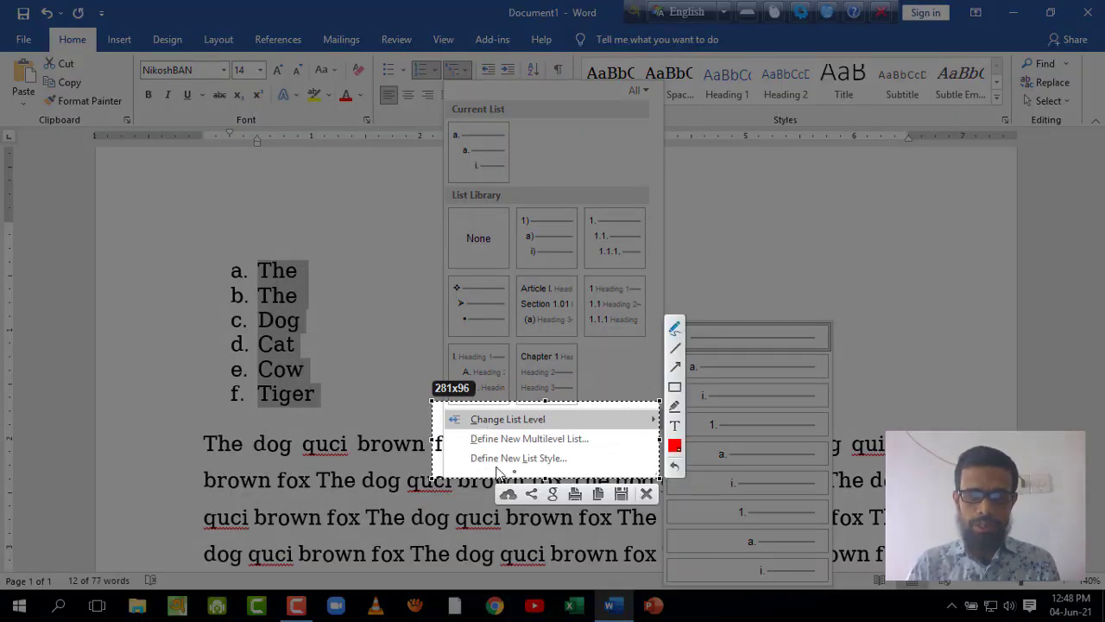
mouse_move(462, 449)
mouse_down()
mouse_move(577, 440)
mouse_move(465, 432)
mouse_up()
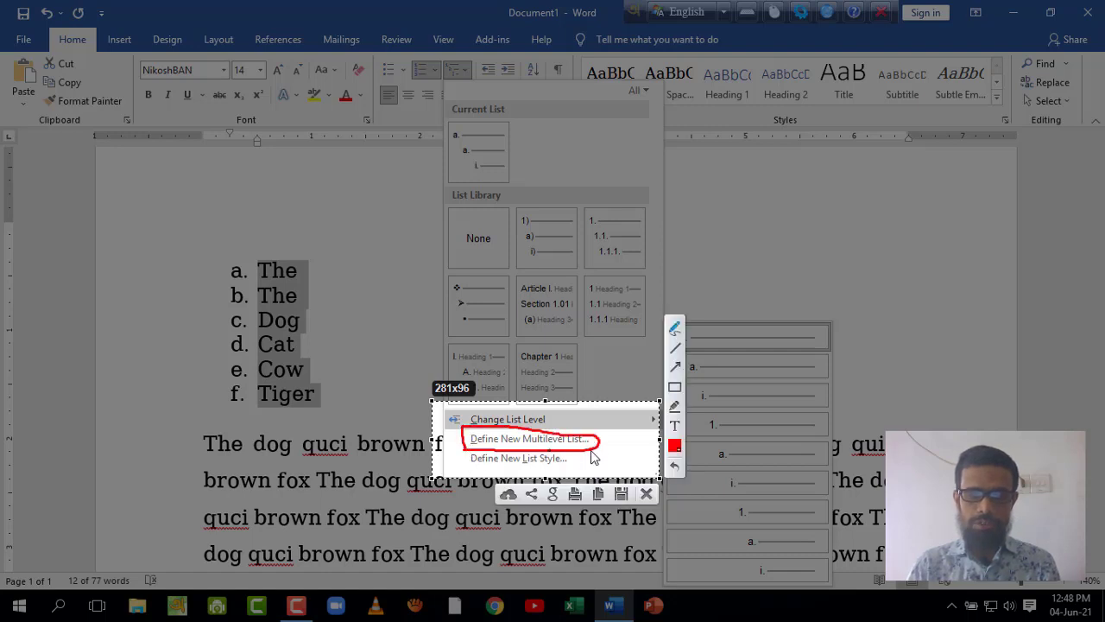
- Open the Define New Multilevel List dialog and reposition it
key(Escape)
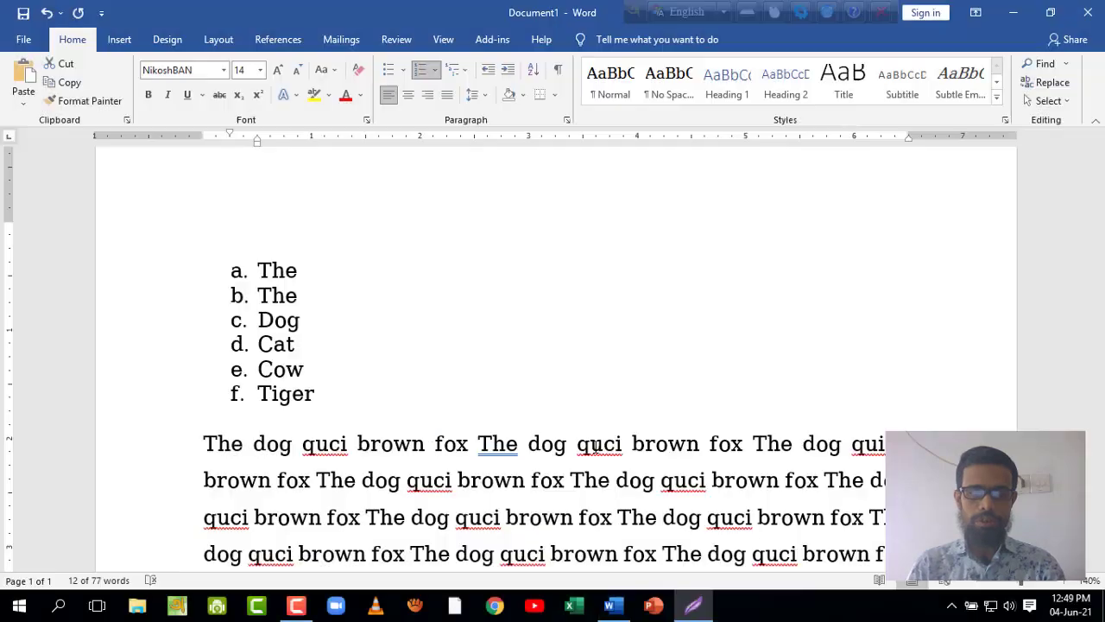
click(454, 69)
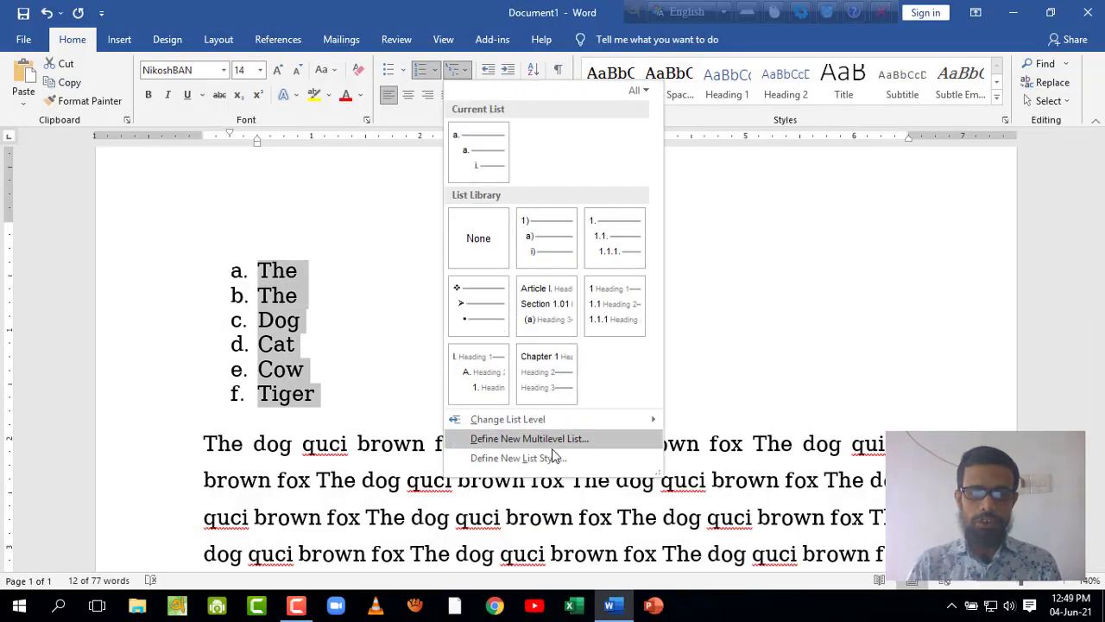
click(551, 442)
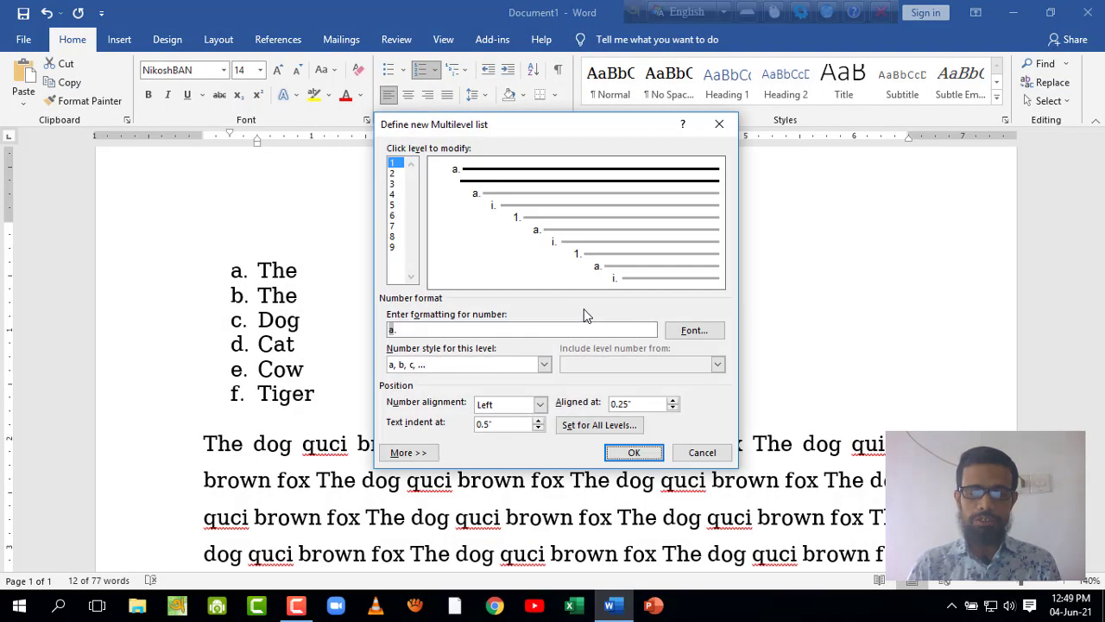
mouse_move(548, 136)
mouse_down()
mouse_move(560, 197)
mouse_move(579, 178)
mouse_up()
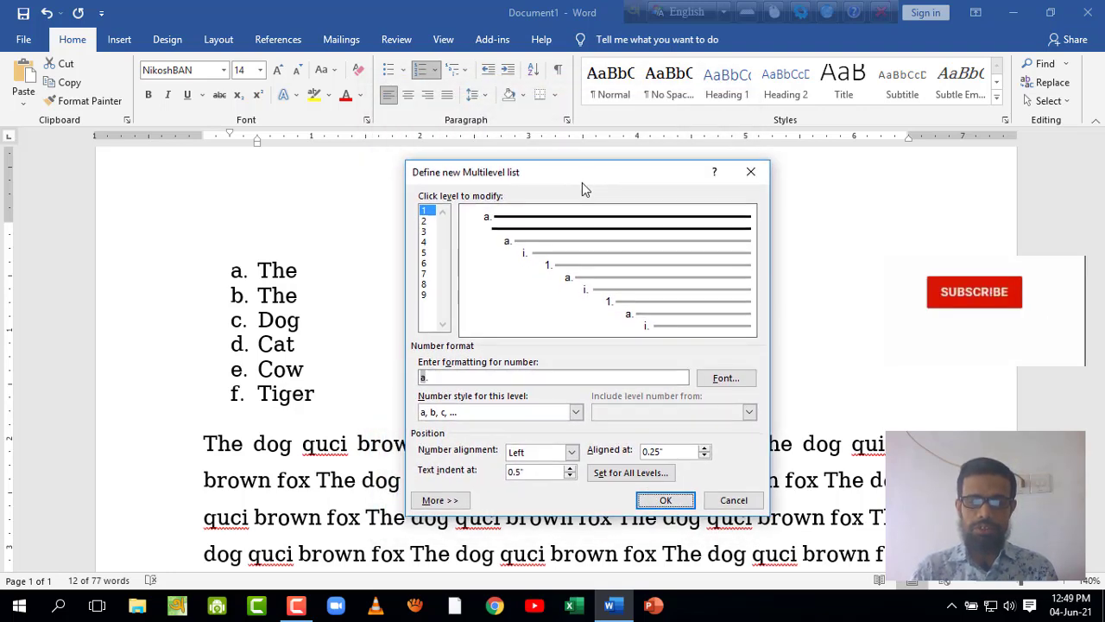
- Capture the dialog with a red circle annotation, then expand it with More >>
key(Print)
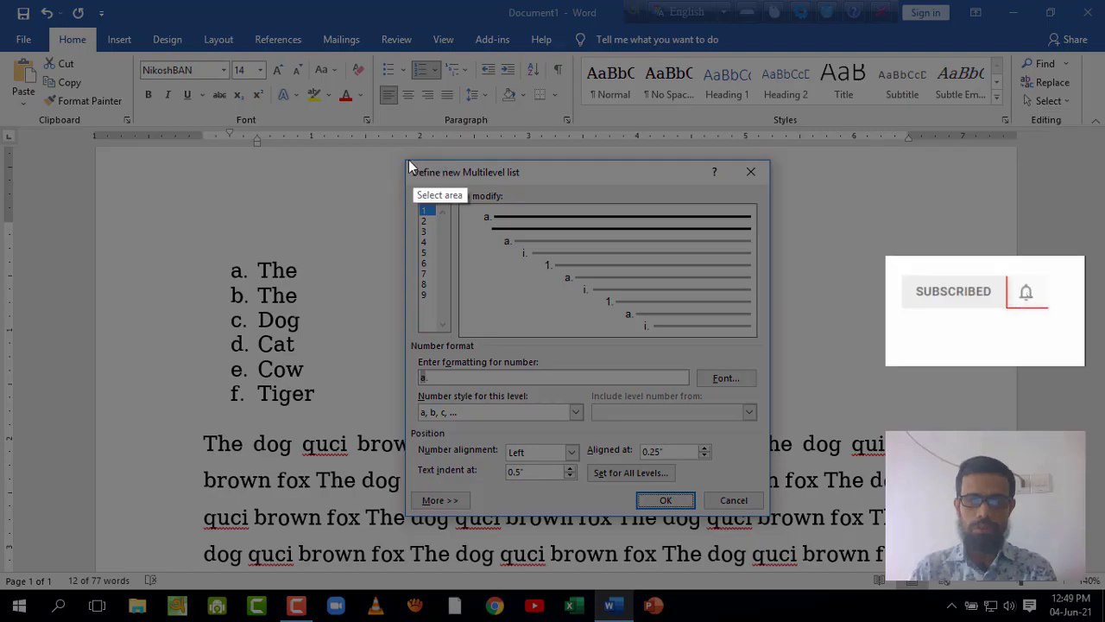
mouse_move(400, 157)
mouse_down()
mouse_move(702, 415)
mouse_move(785, 524)
mouse_up()
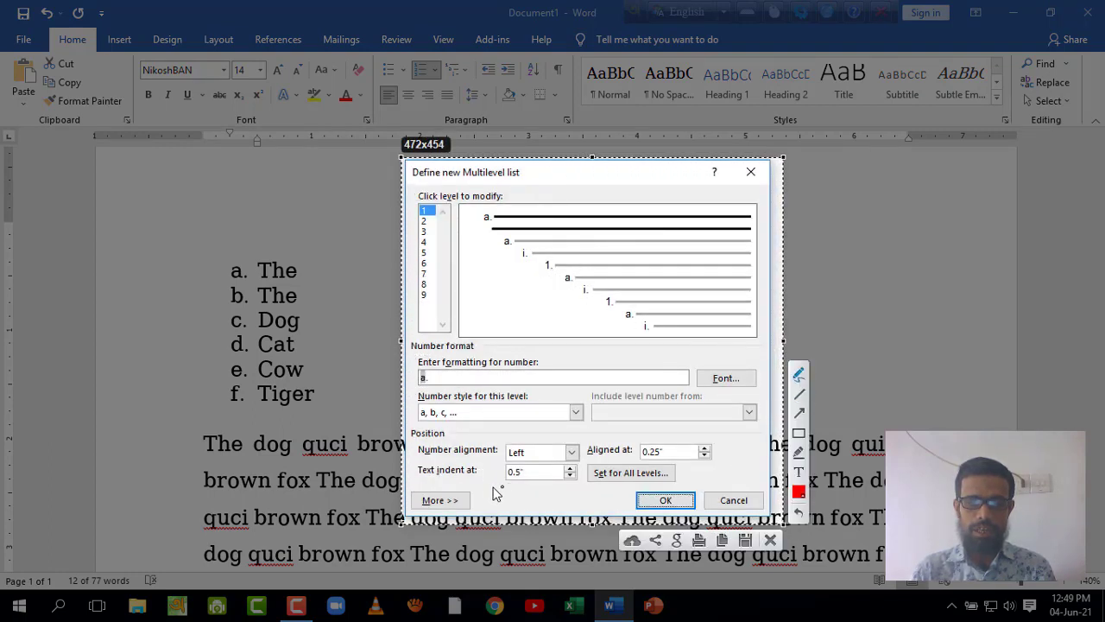
mouse_move(471, 489)
mouse_down()
mouse_move(456, 521)
mouse_move(447, 486)
mouse_up()
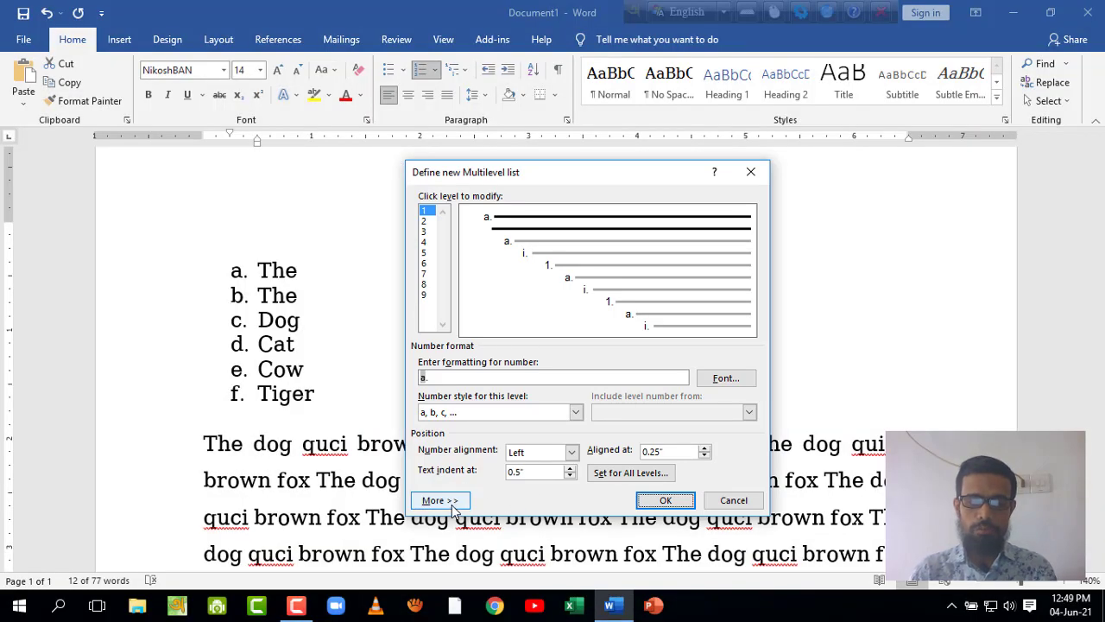
click(441, 501)
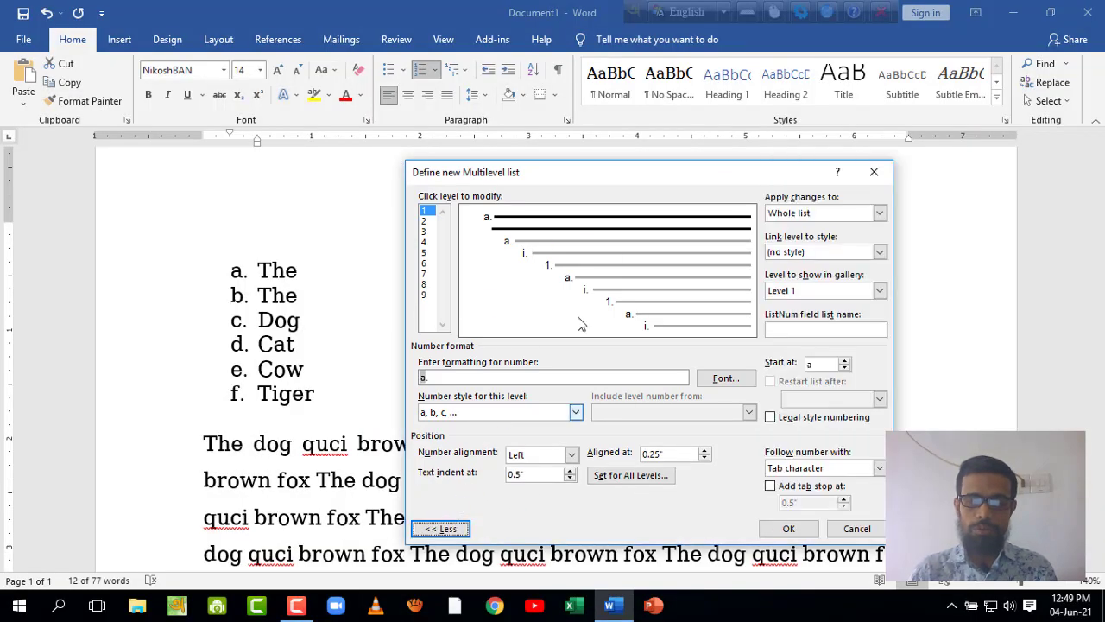
- Move the dialog aside and annotate a capture marking the number style and font settings
drag(675, 180, 580, 160)
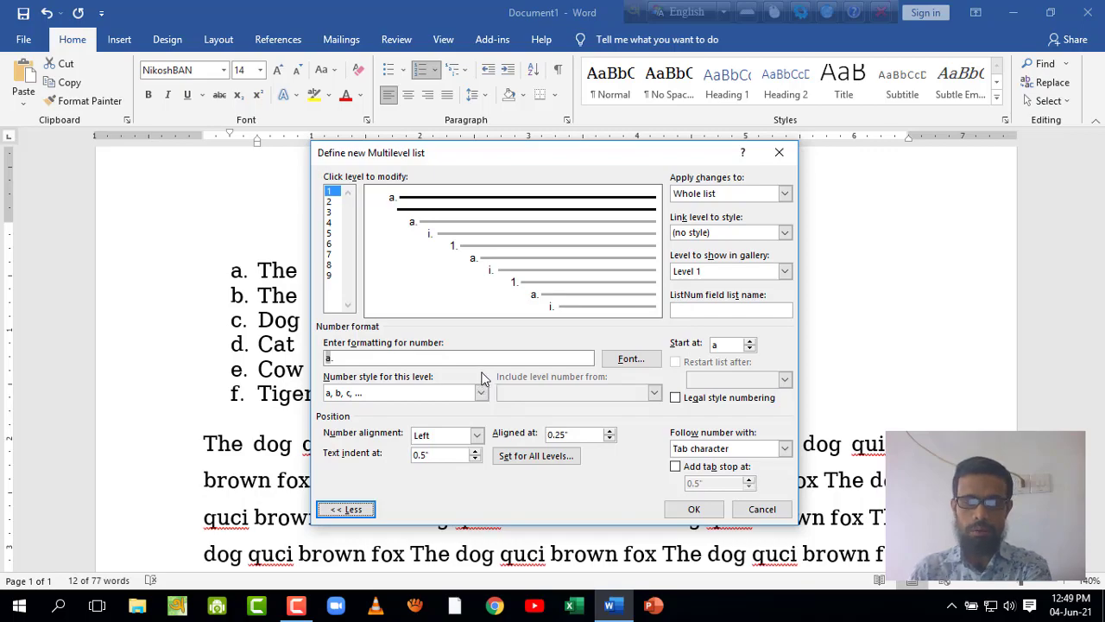
key(Print)
drag(307, 318, 663, 418)
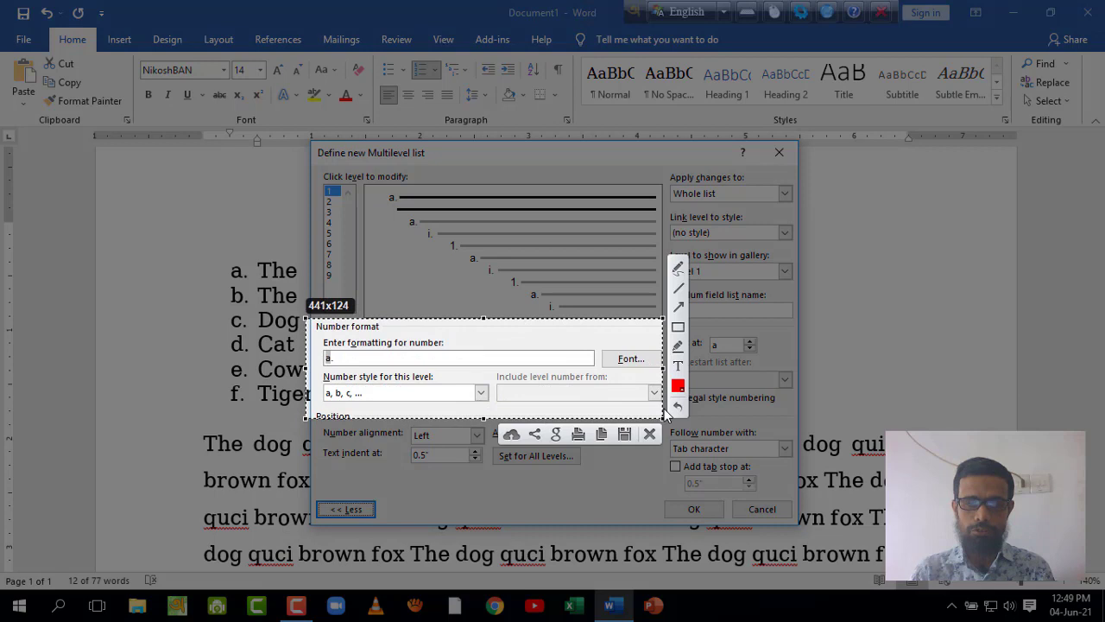
click(679, 270)
drag(348, 395, 384, 377)
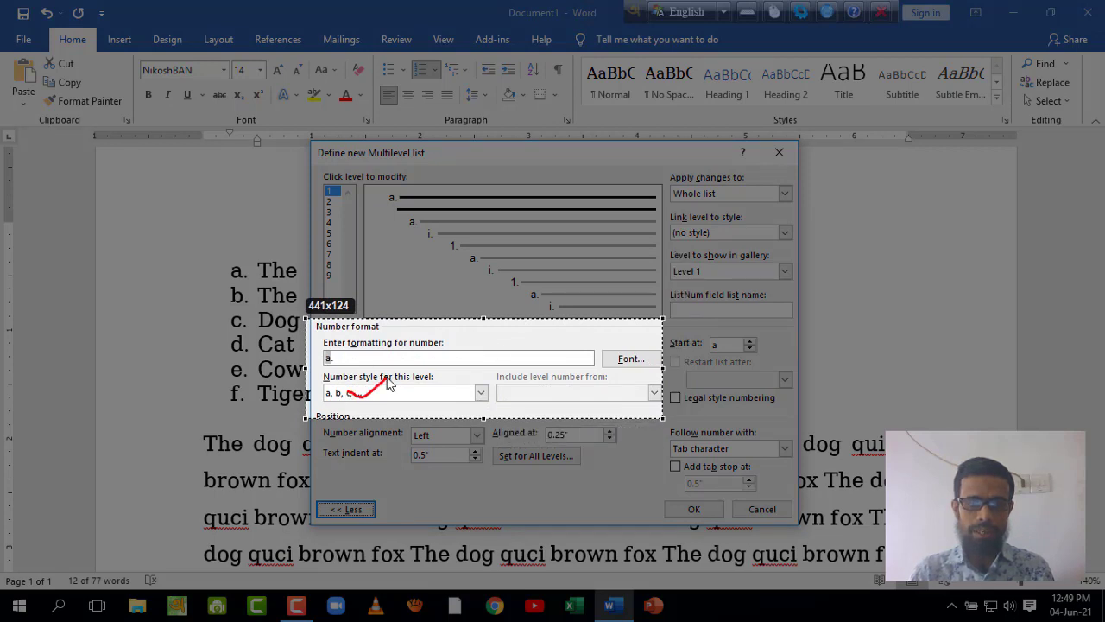
drag(621, 344, 604, 354)
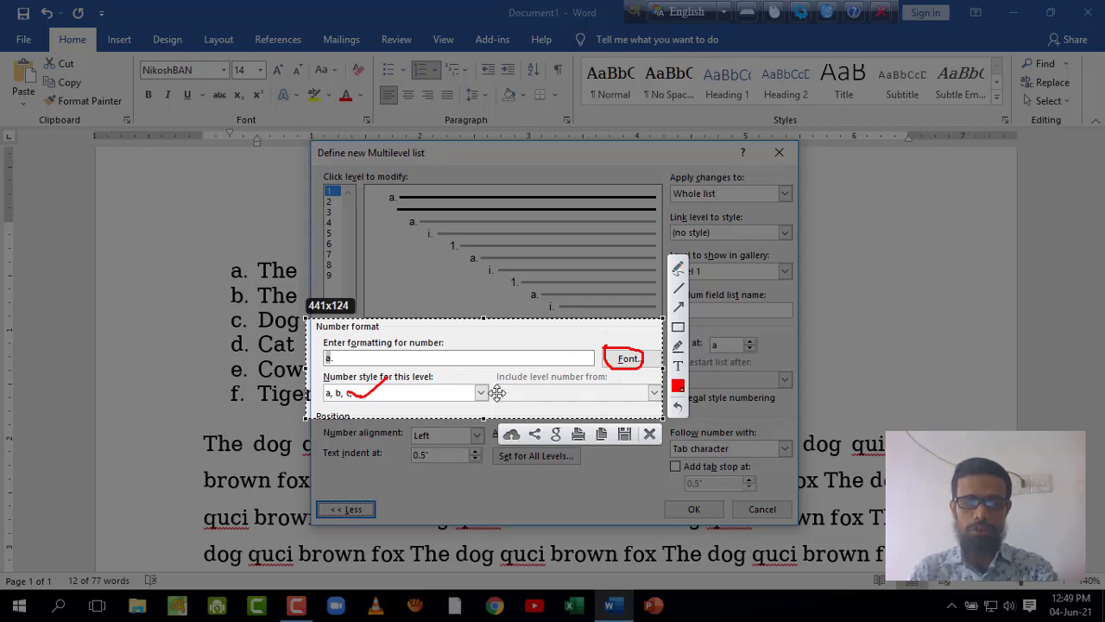
key(Escape)
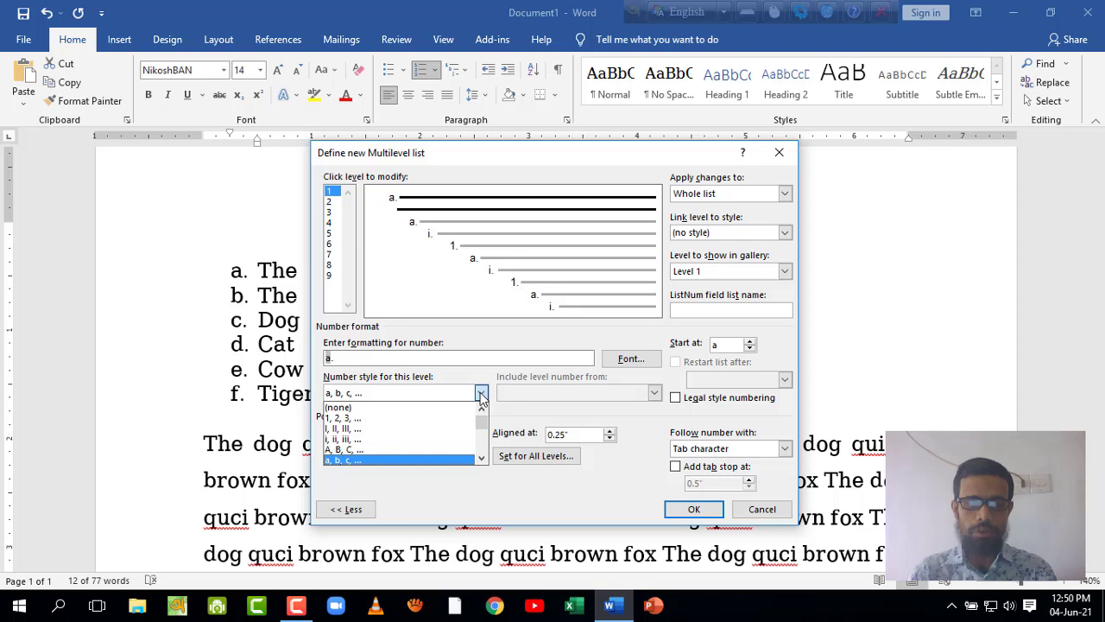
- Set level 1 number style to uppercase A, B, C, ...
click(439, 450)
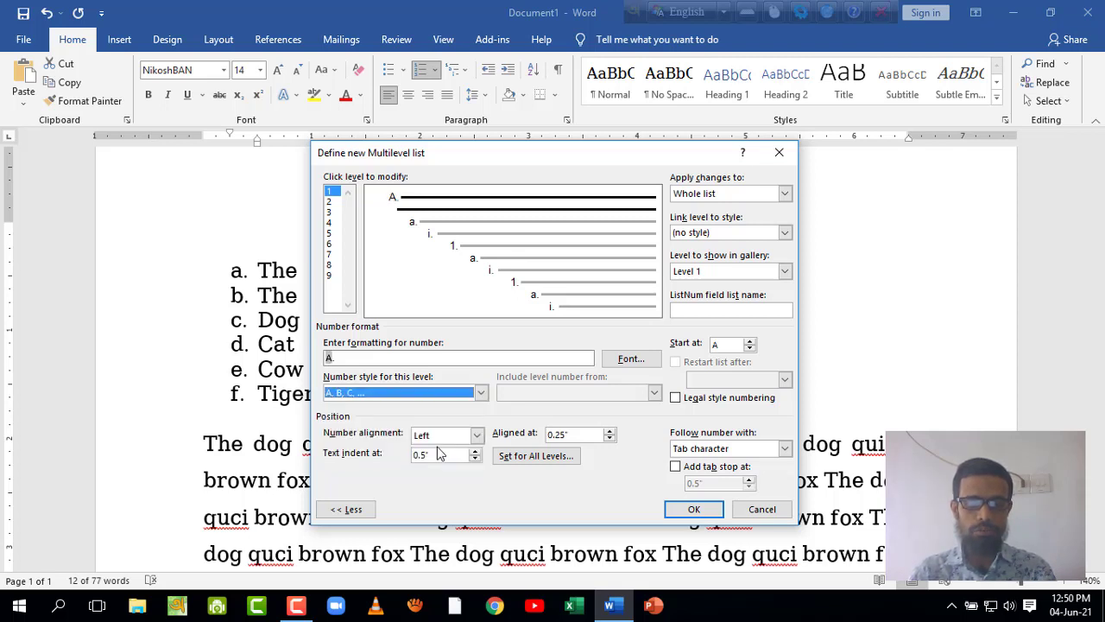
click(370, 356)
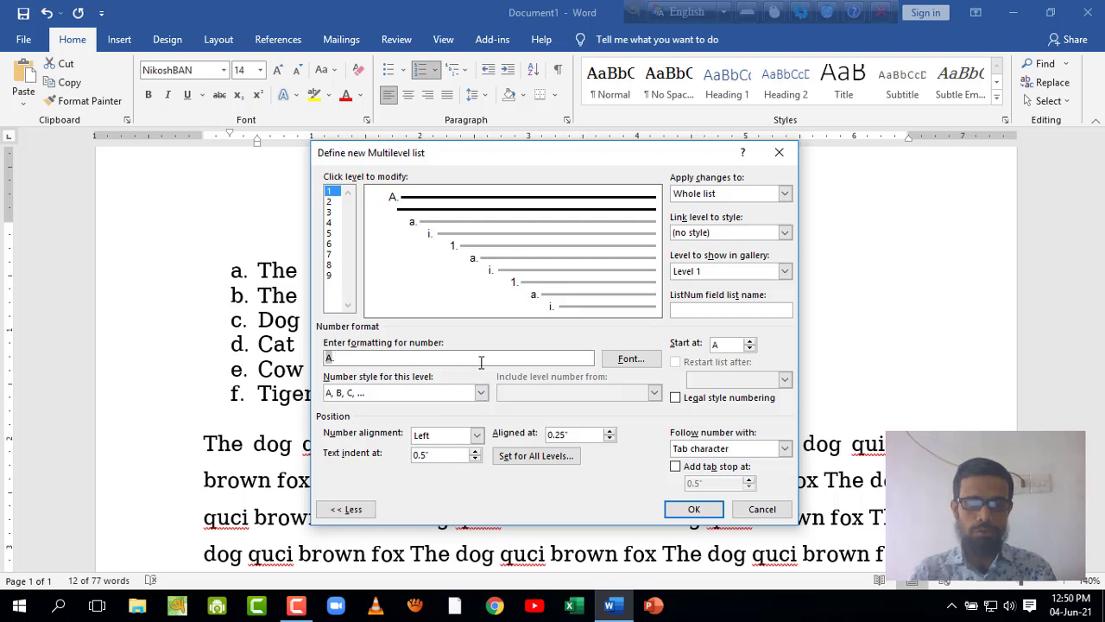
click(481, 394)
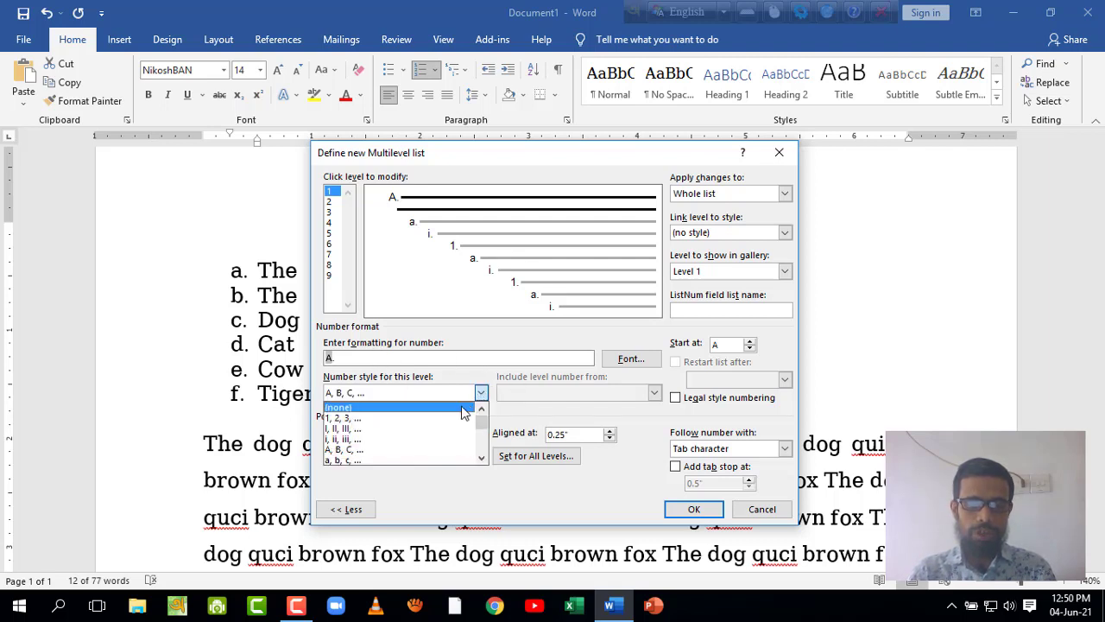
scroll(448, 446, down, 1)
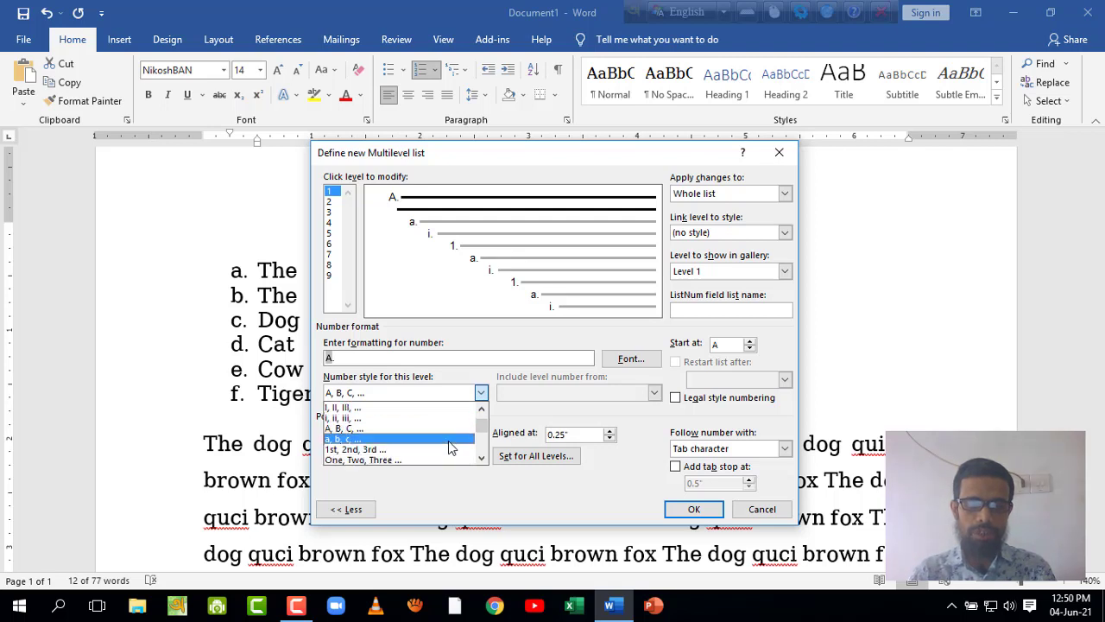
scroll(448, 445, down, 1)
scroll(447, 449, down, 1)
scroll(446, 453, down, 1)
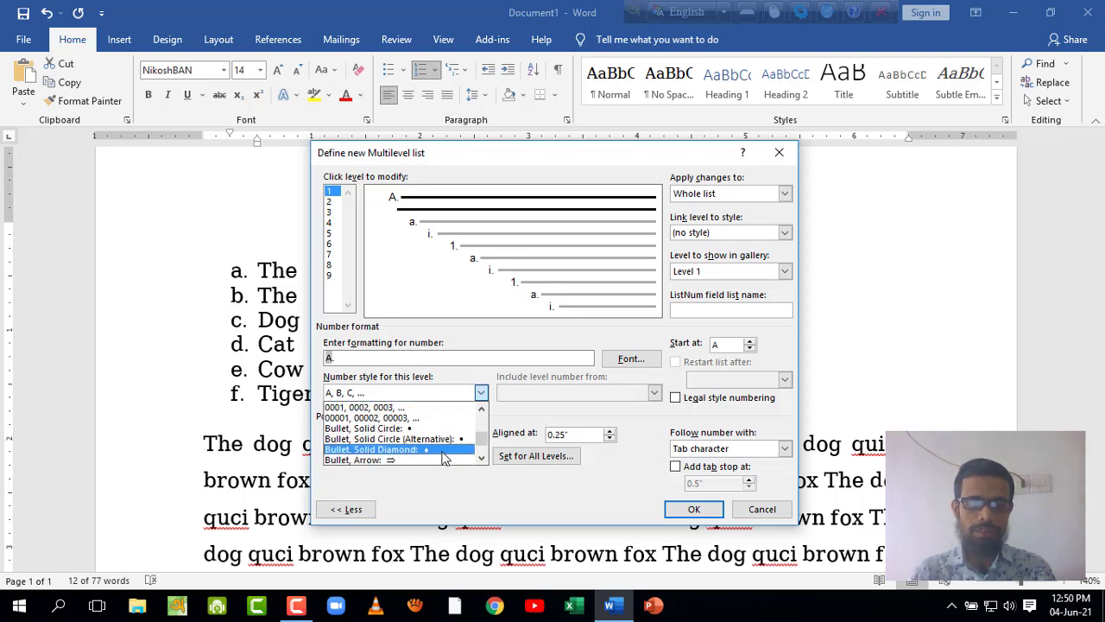
scroll(437, 455, up, 1)
scroll(437, 449, up, 1)
scroll(435, 441, up, 1)
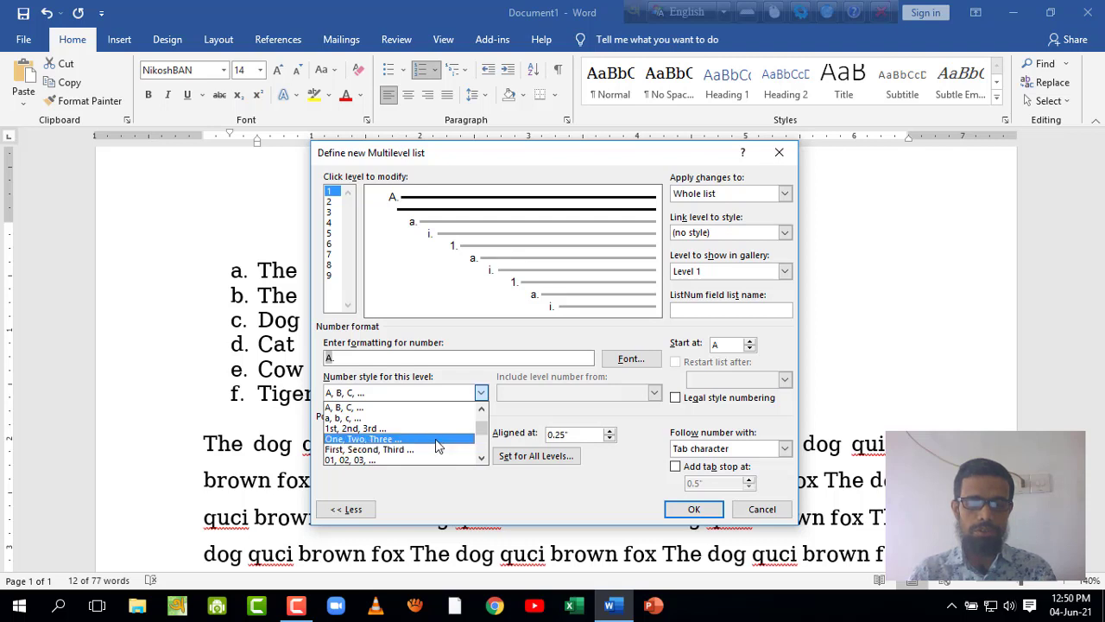
scroll(435, 441, up, 1)
scroll(436, 420, down, 1)
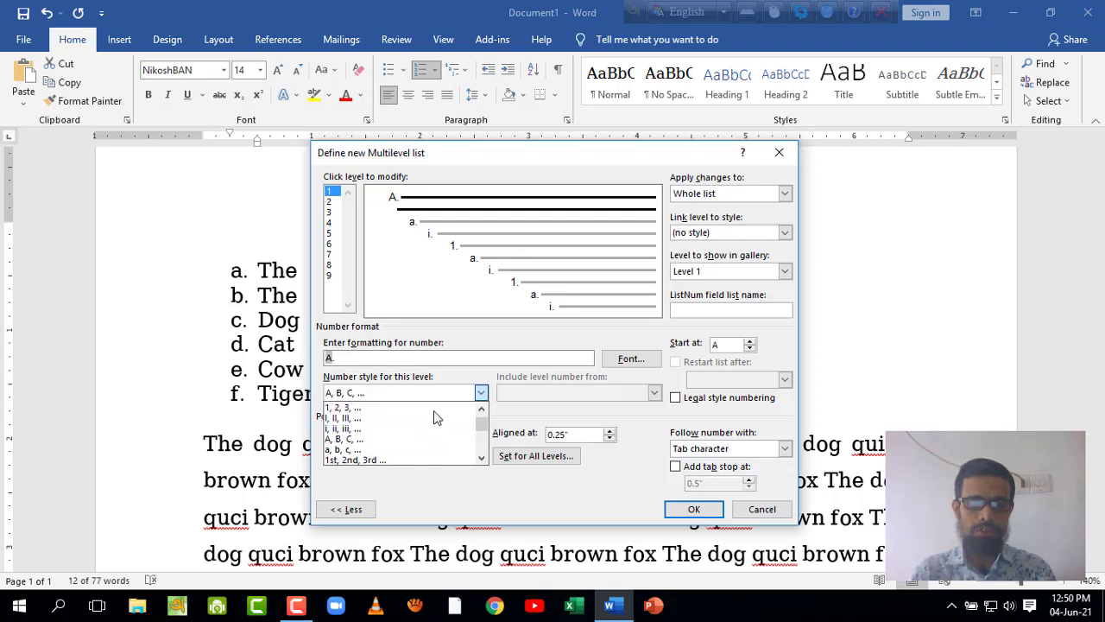
scroll(436, 419, down, 1)
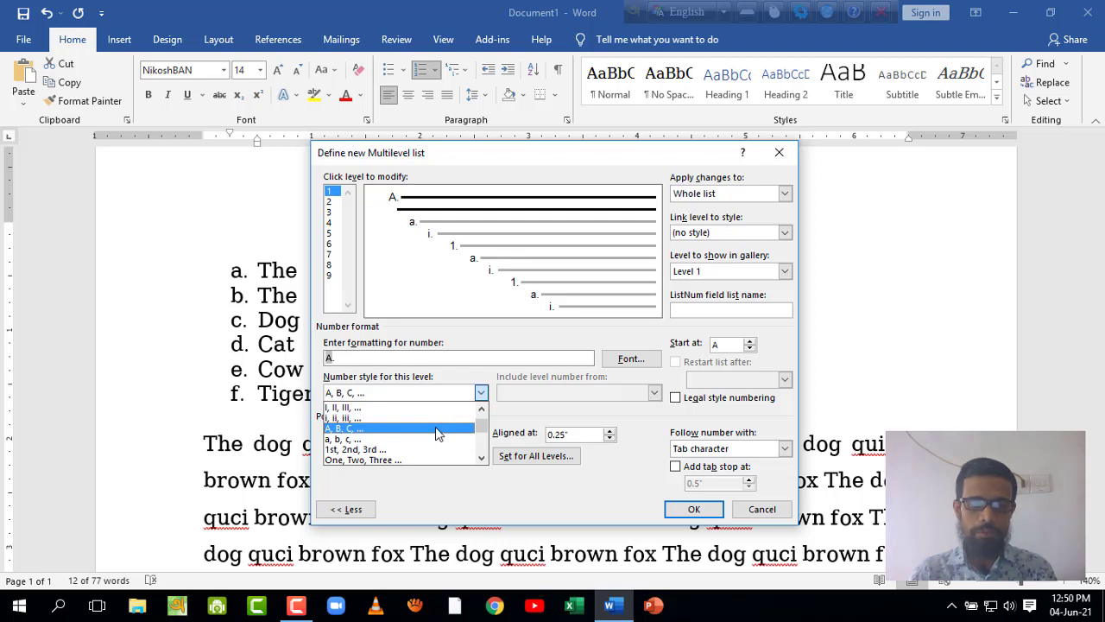
click(435, 427)
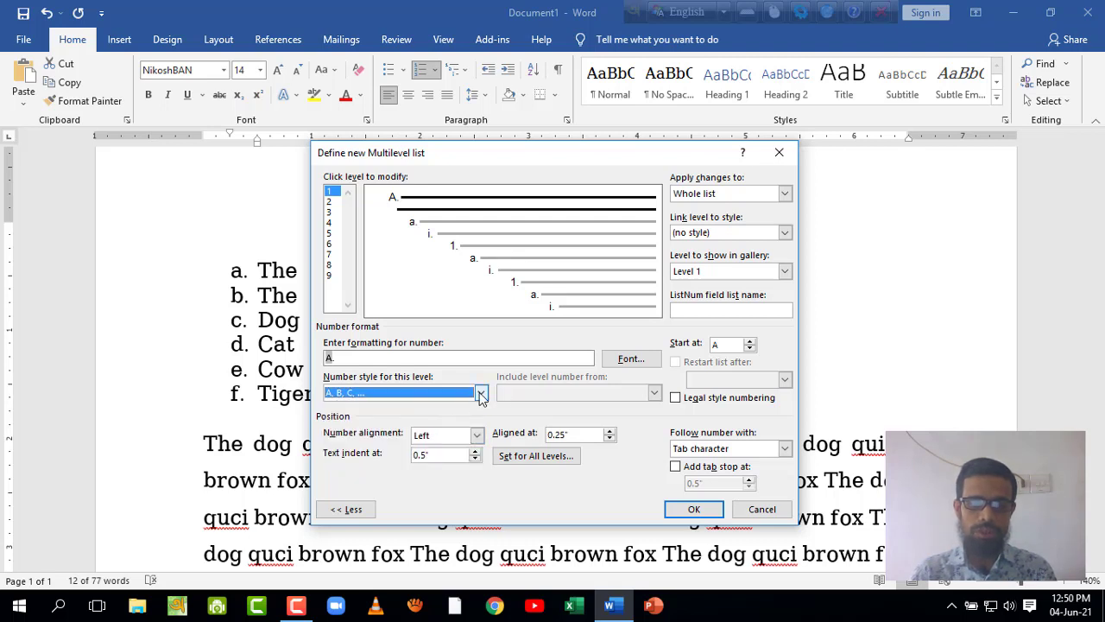
click(481, 393)
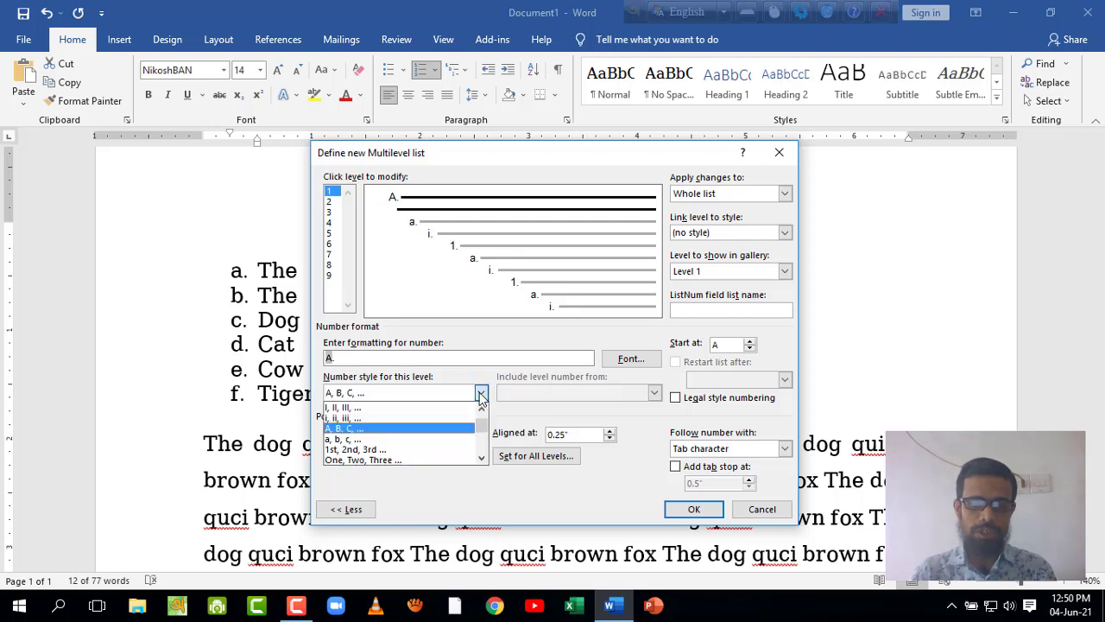
click(368, 430)
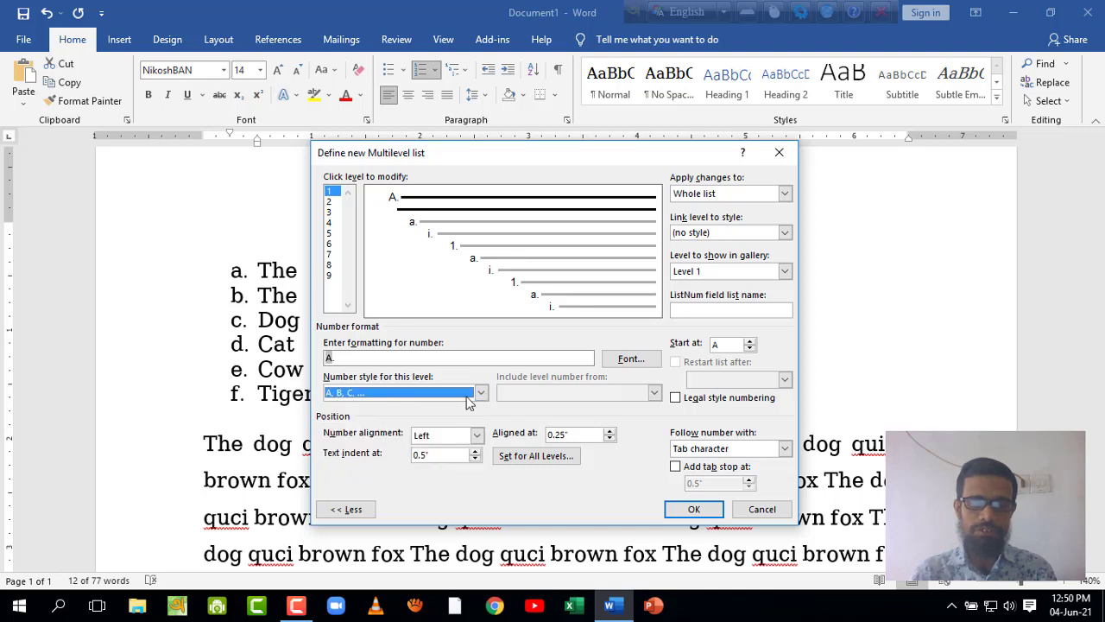
- Open the Font dialog for the list numbers and browse the font list
click(628, 359)
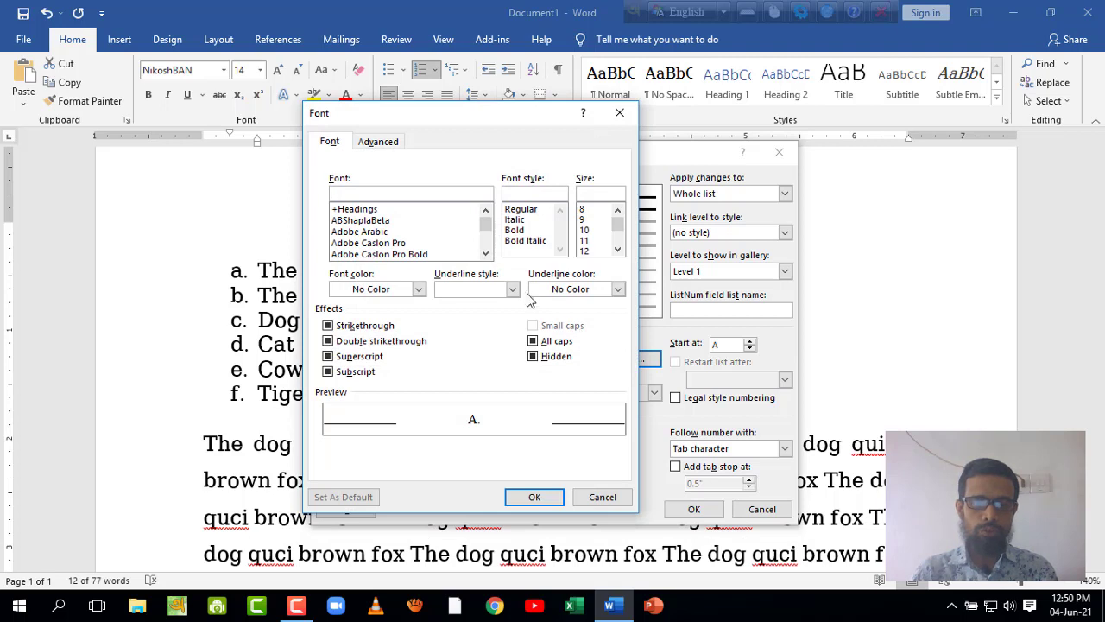
drag(485, 224, 489, 240)
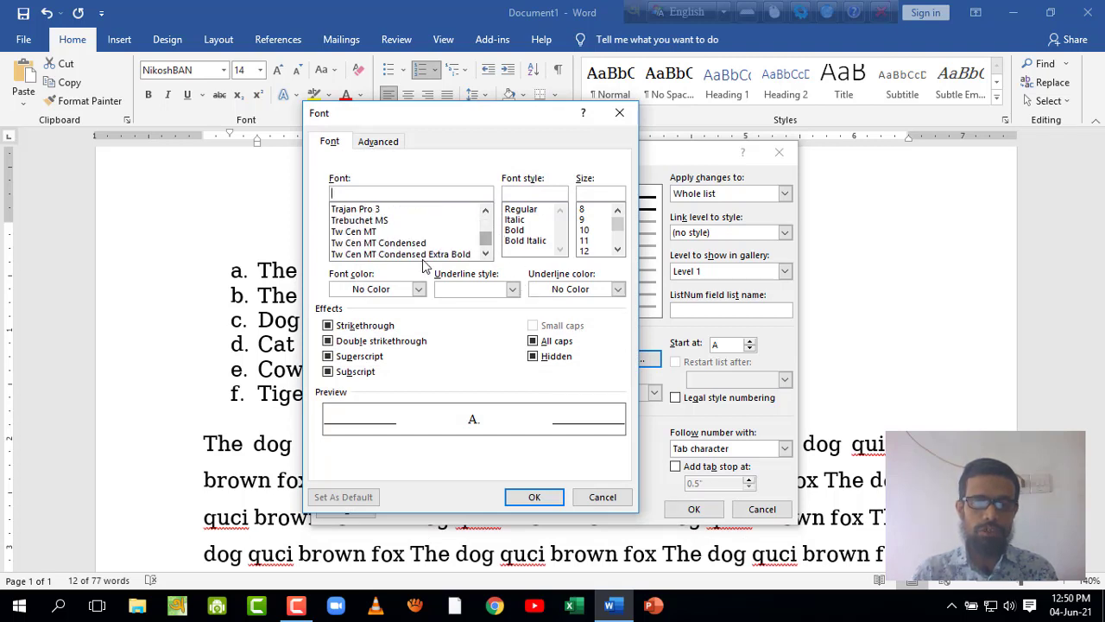
scroll(419, 259, up, 2)
scroll(418, 247, down, 1)
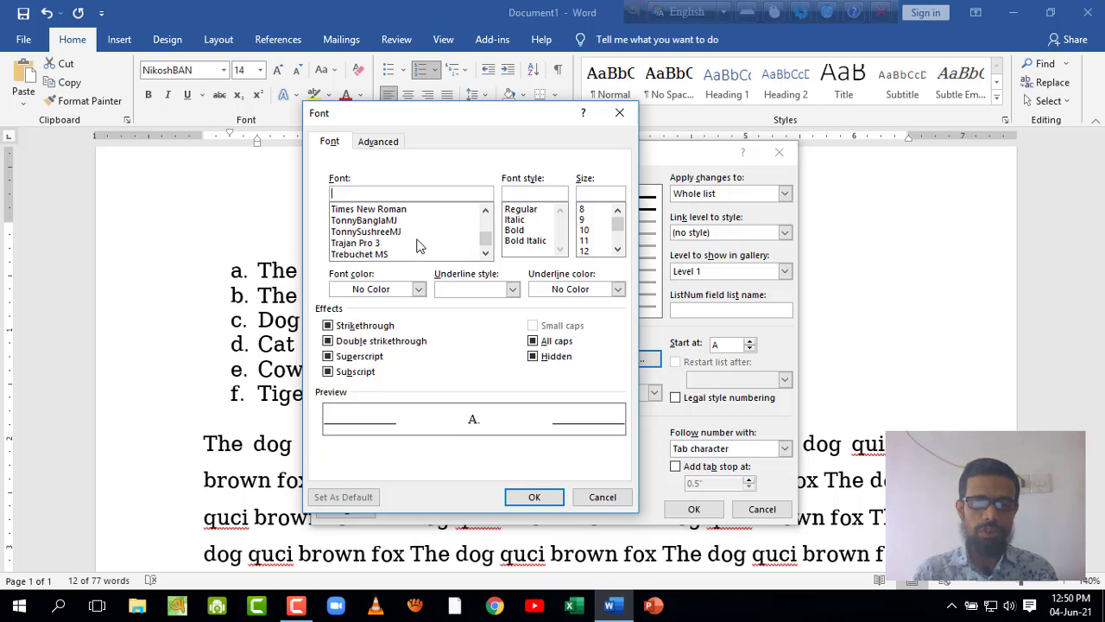
scroll(418, 247, down, 1)
scroll(419, 247, up, 1)
scroll(423, 247, up, 1)
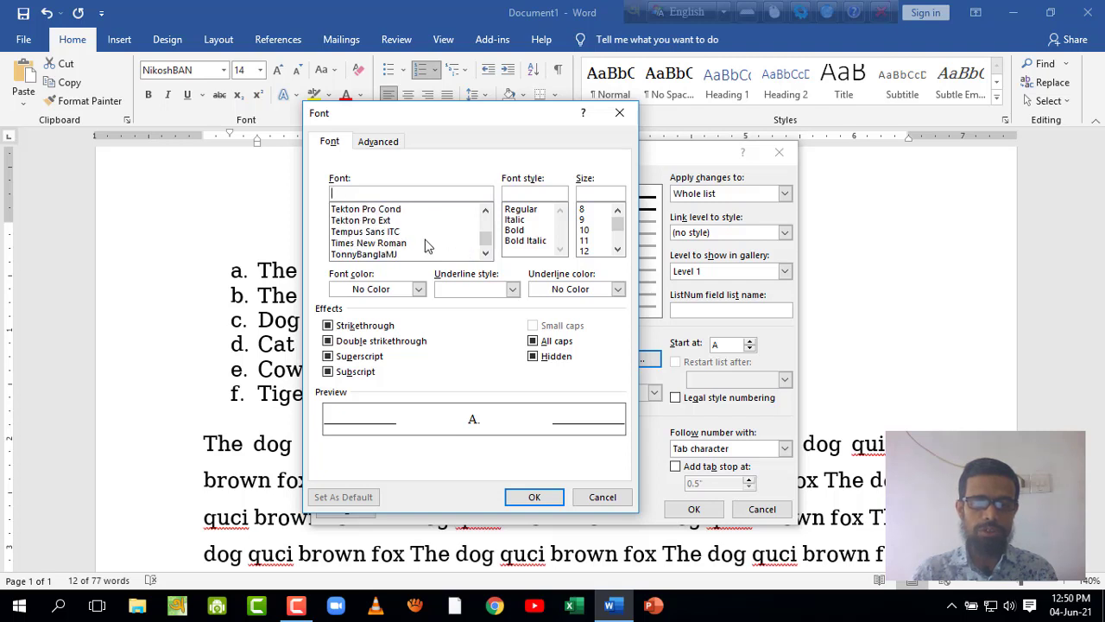
scroll(424, 247, up, 1)
scroll(425, 247, up, 2)
scroll(426, 247, down, 3)
scroll(429, 247, up, 3)
- Set the number font to SutonnyMJ, Regular, 14 and confirm both dialogs
click(366, 222)
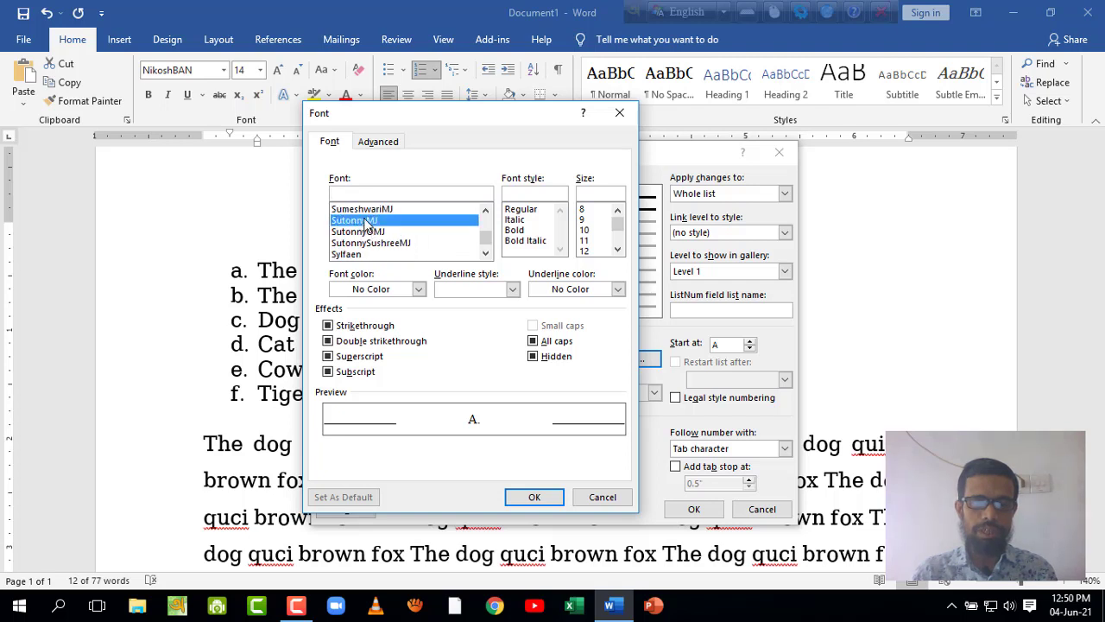
click(521, 210)
click(617, 248)
click(618, 249)
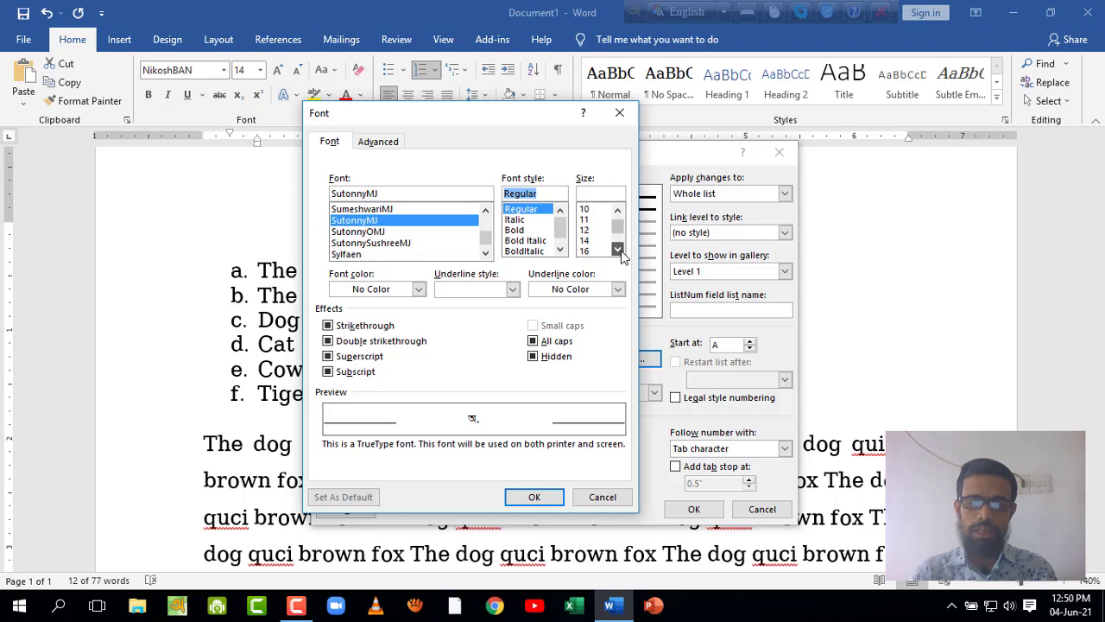
click(599, 241)
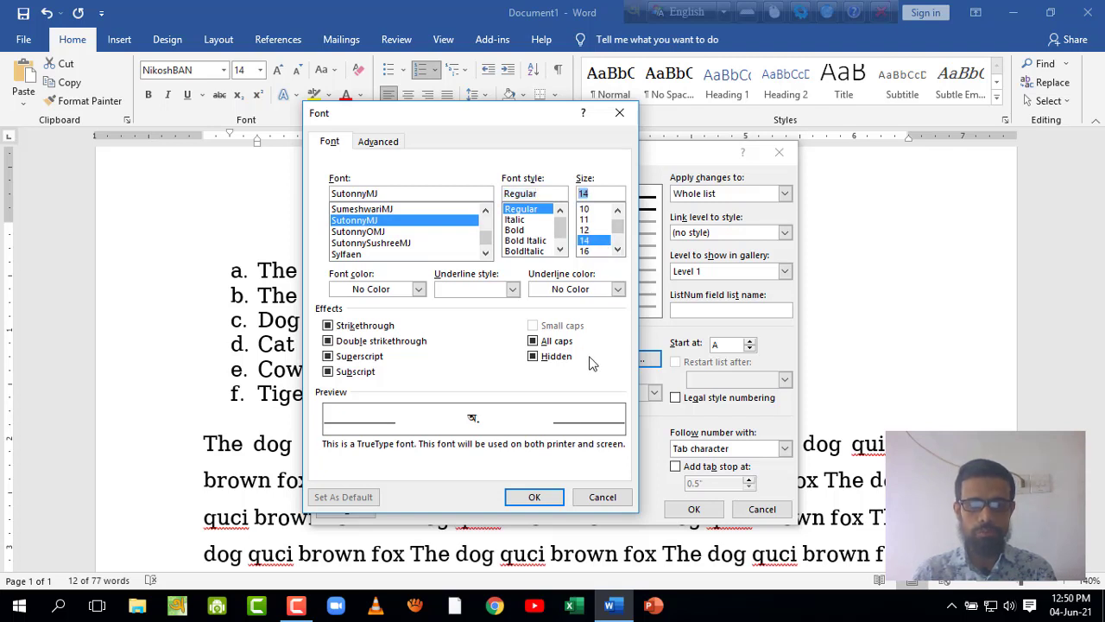
click(532, 499)
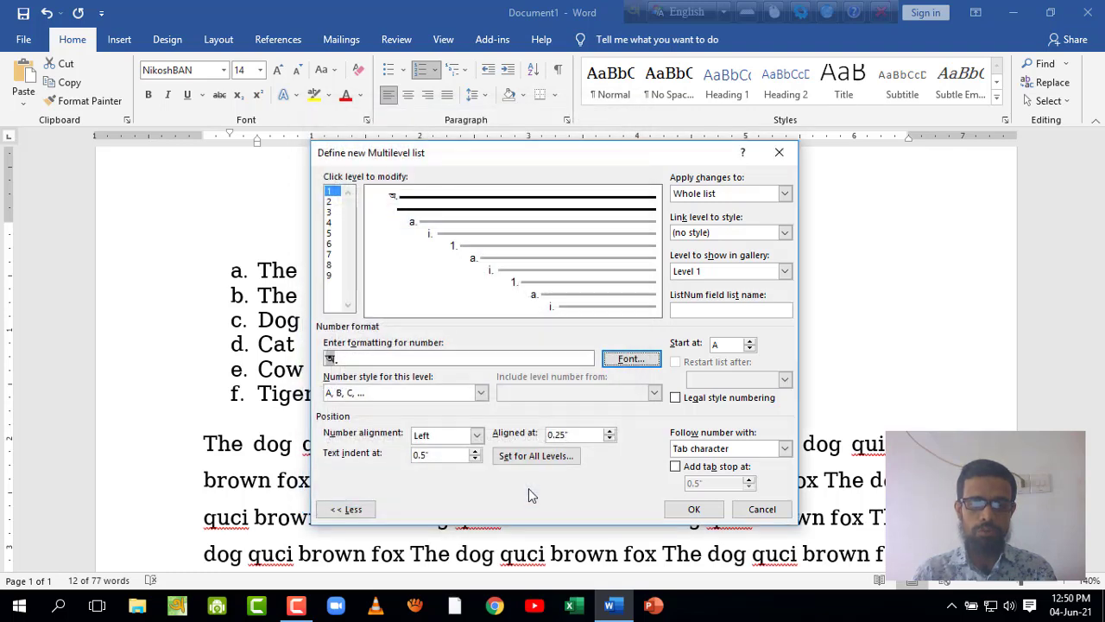
click(695, 509)
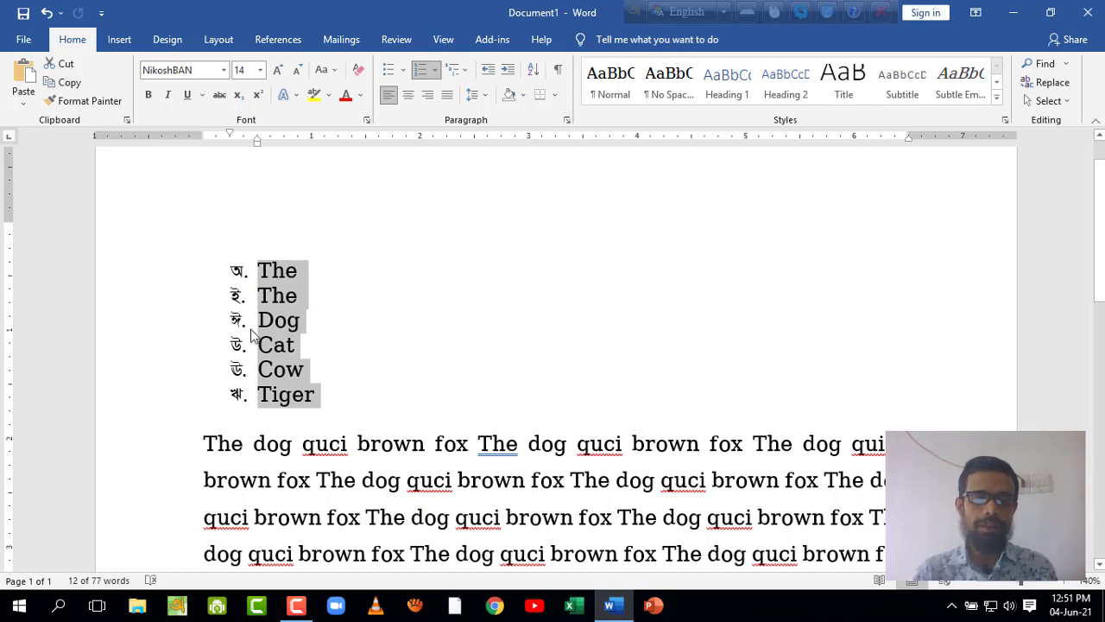
- Open the Define New Multilevel List dialog and move it higher up
click(434, 70)
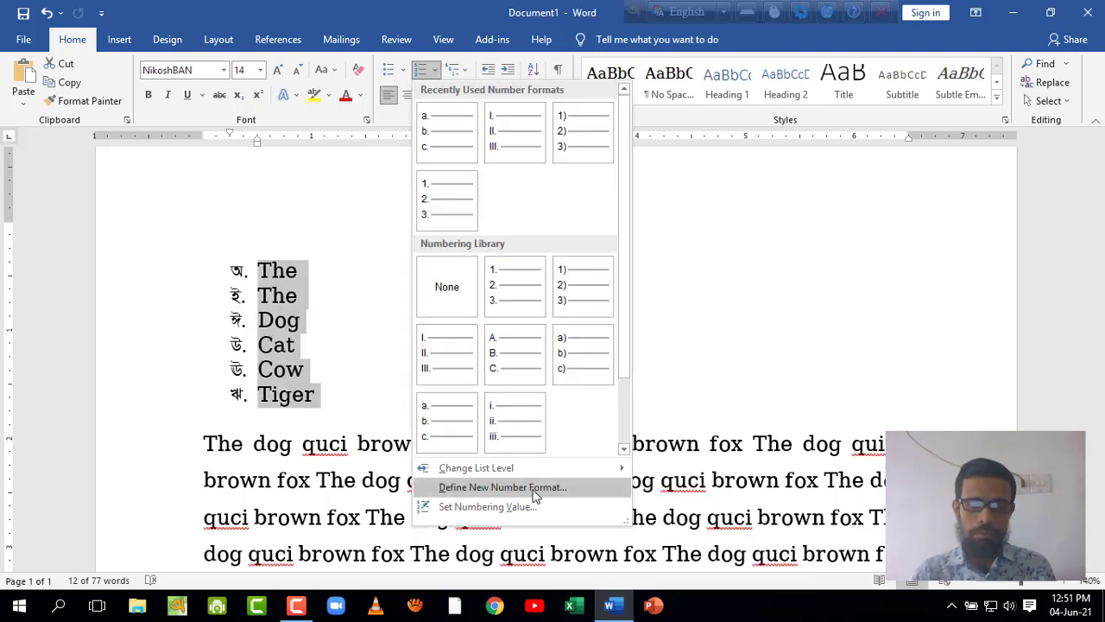
click(466, 70)
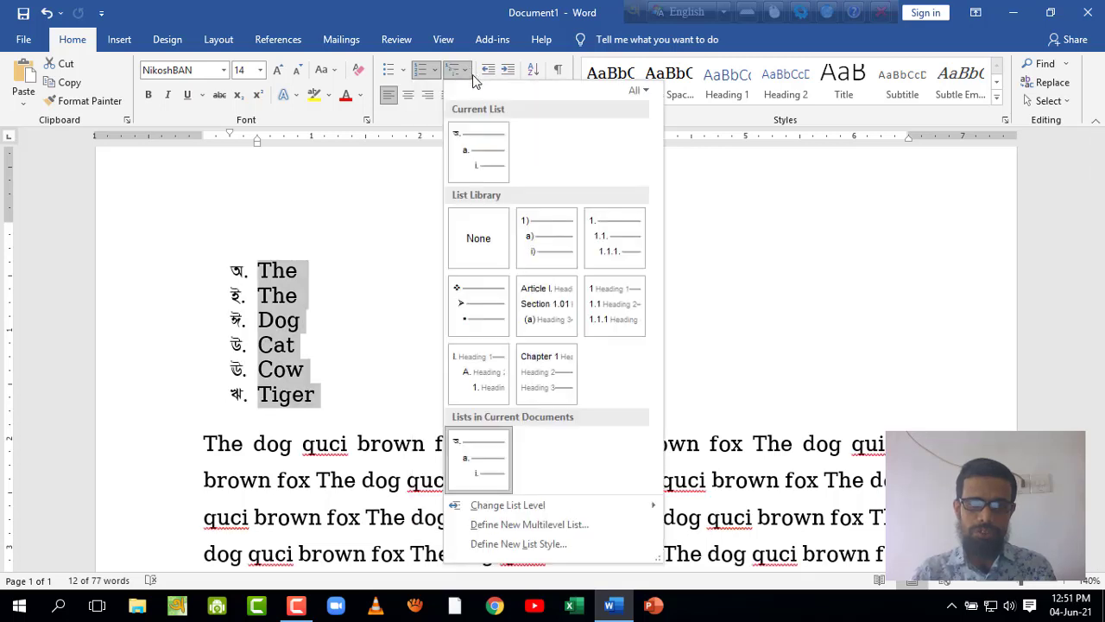
click(530, 524)
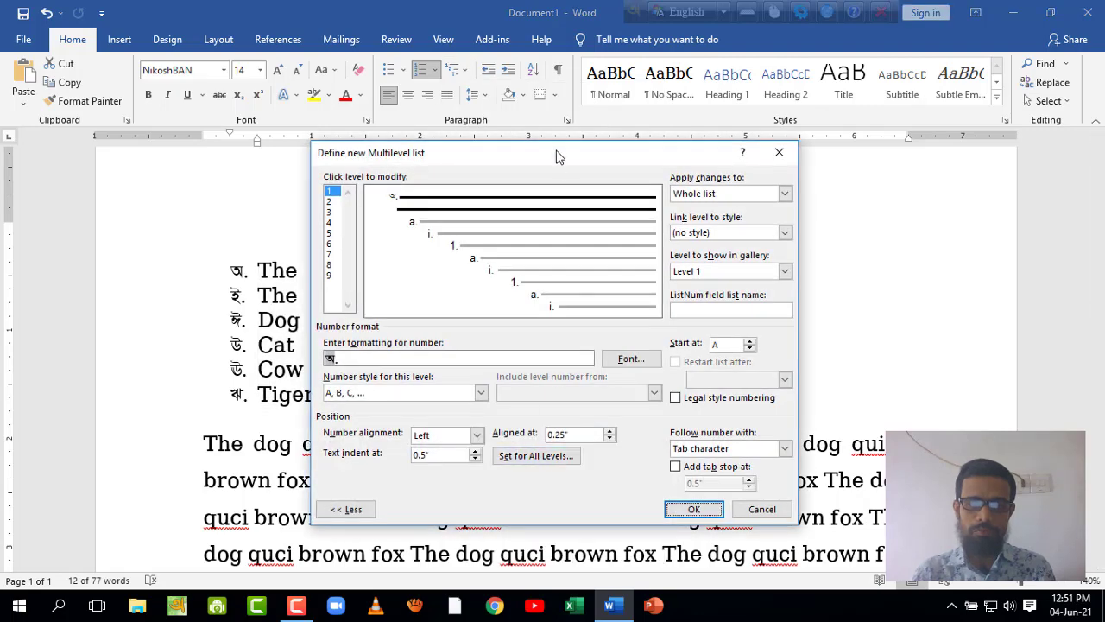
drag(568, 152, 621, 74)
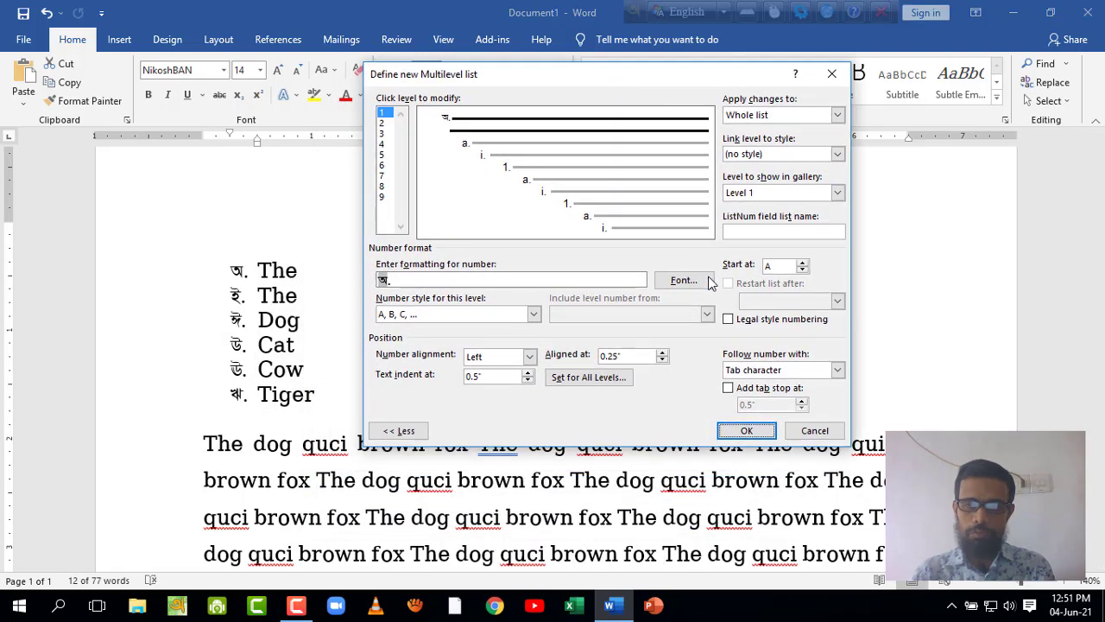
- Capture the Start at setting, circling it and marking the list in red
key(Print)
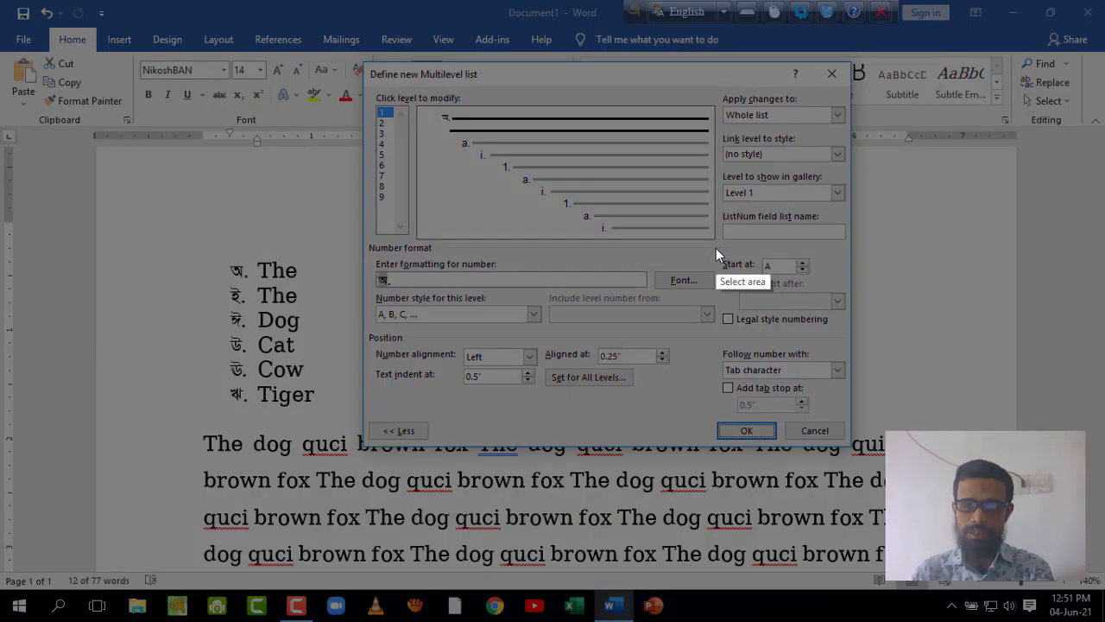
drag(716, 248, 833, 286)
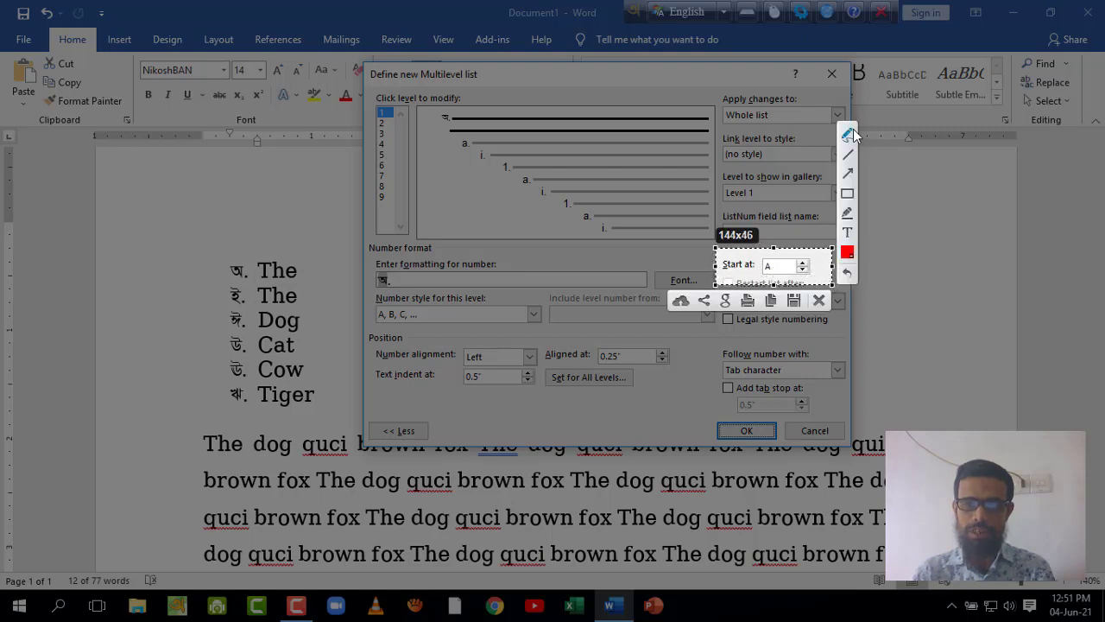
drag(750, 252, 792, 261)
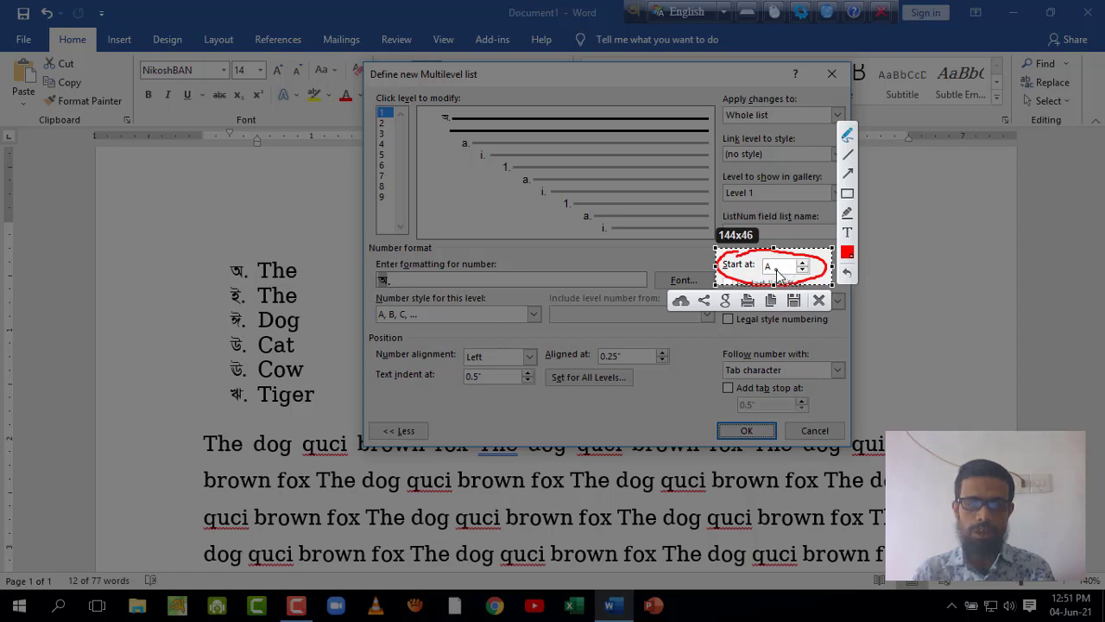
mouse_move(221, 249)
mouse_down()
mouse_move(255, 254)
mouse_move(260, 241)
mouse_up()
key(Escape)
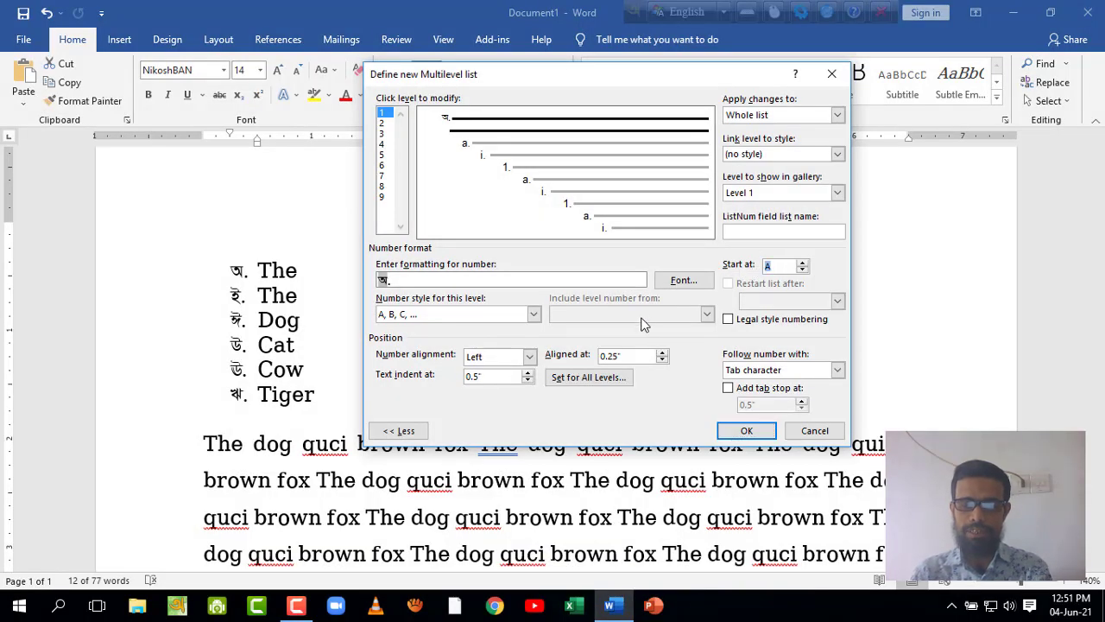
- Set Start at to ক (typed as k) and apply the definition
text(k)
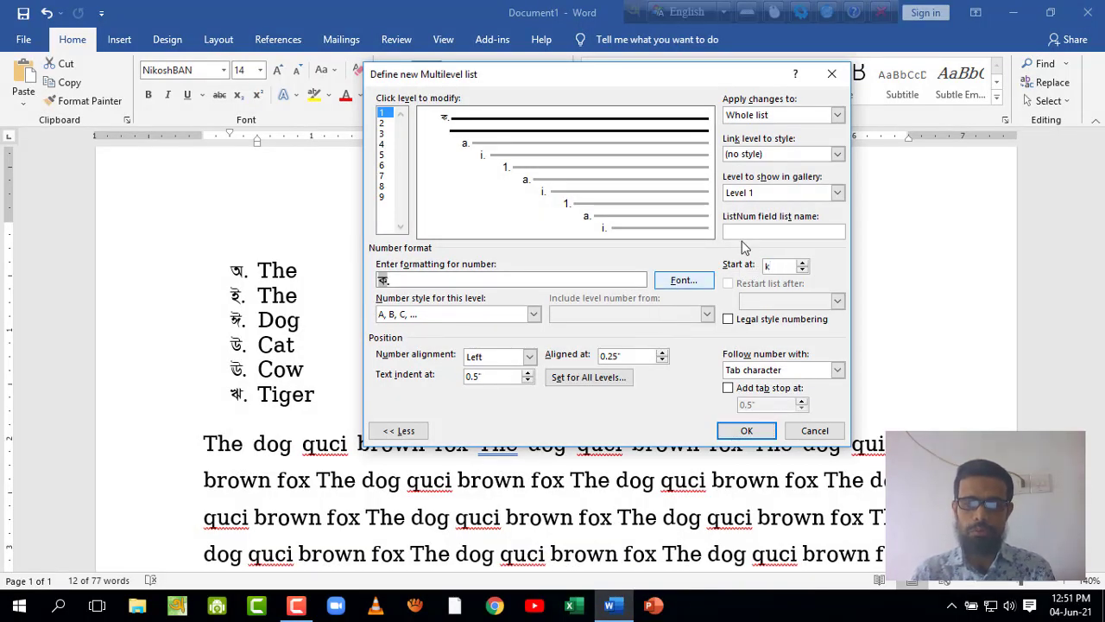
key(Print)
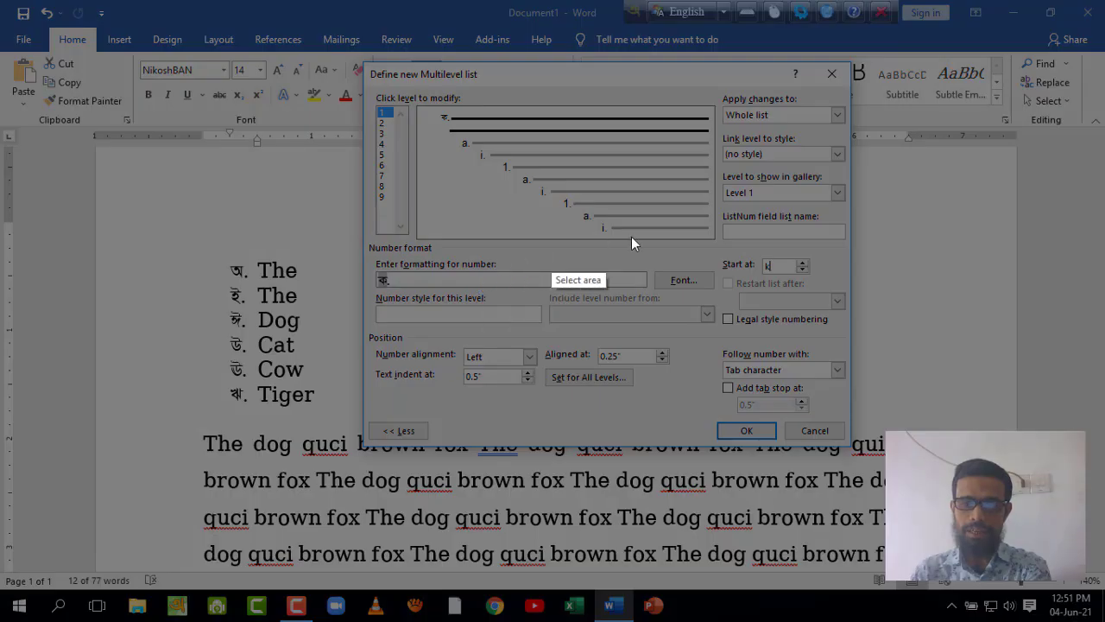
drag(736, 248, 810, 282)
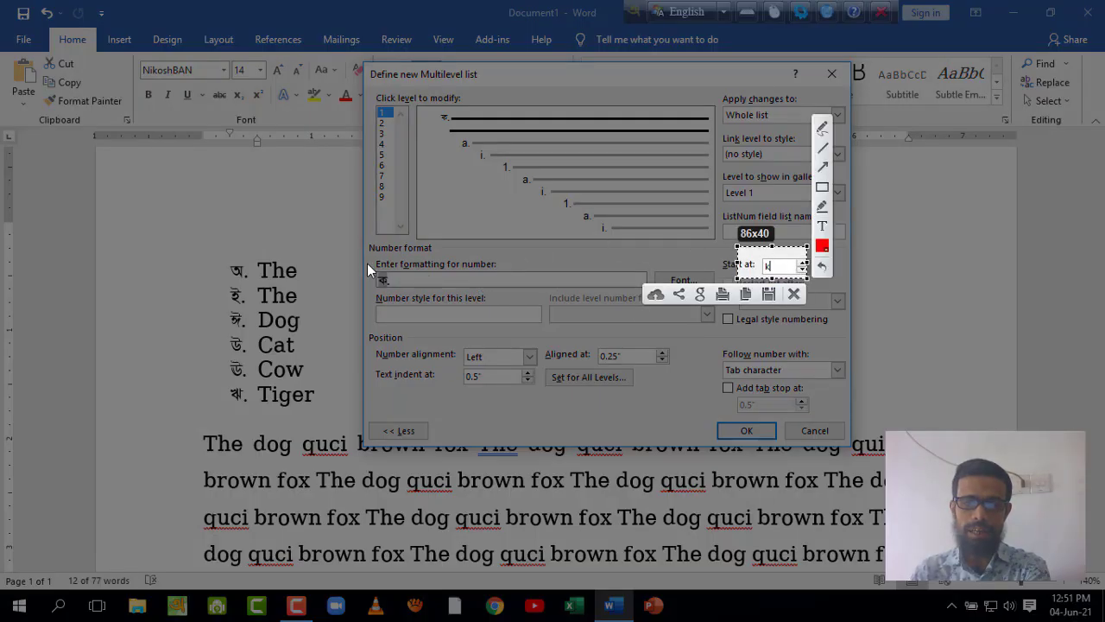
drag(367, 261, 409, 293)
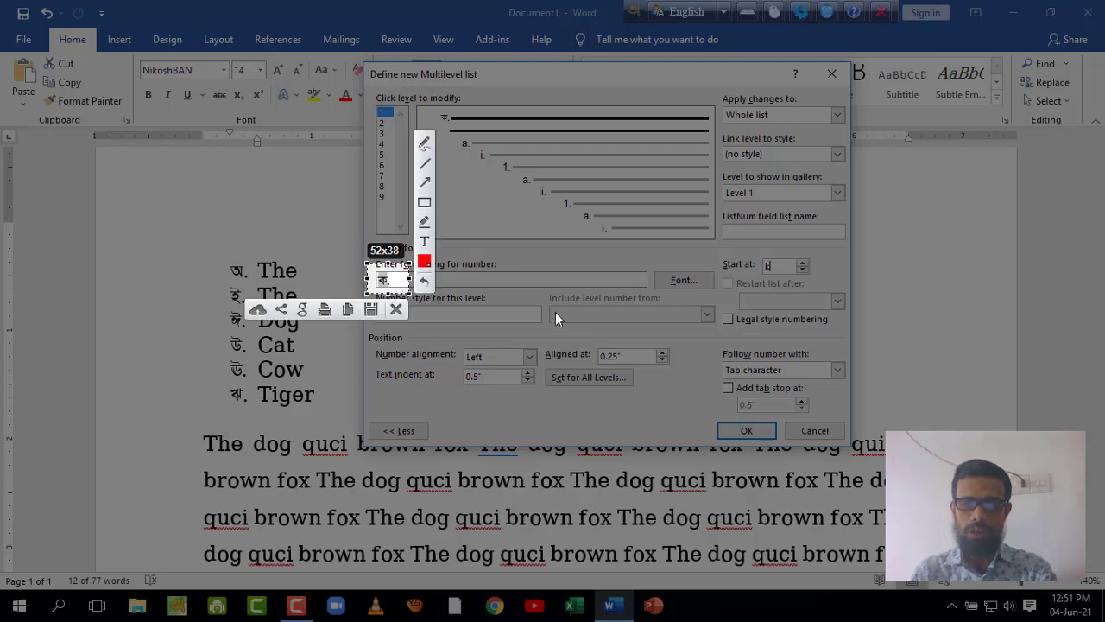
key(ctrl+c)
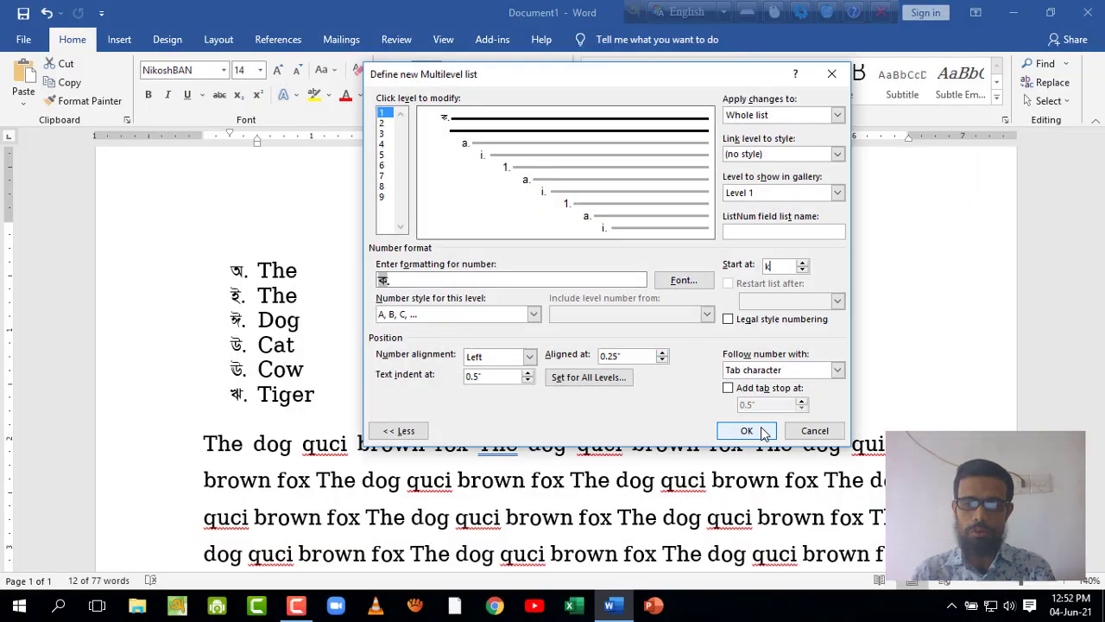
click(759, 430)
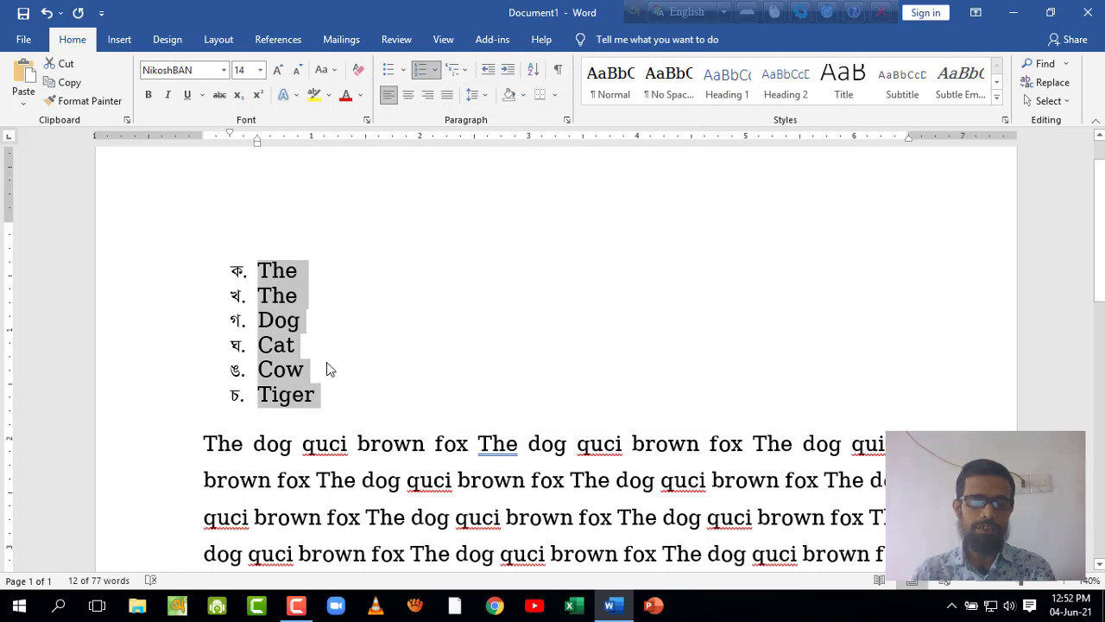
- Add Cow, Gss, Gas and Top after Tiger as new list items ছ through ঞ
click(353, 404)
key(Return)
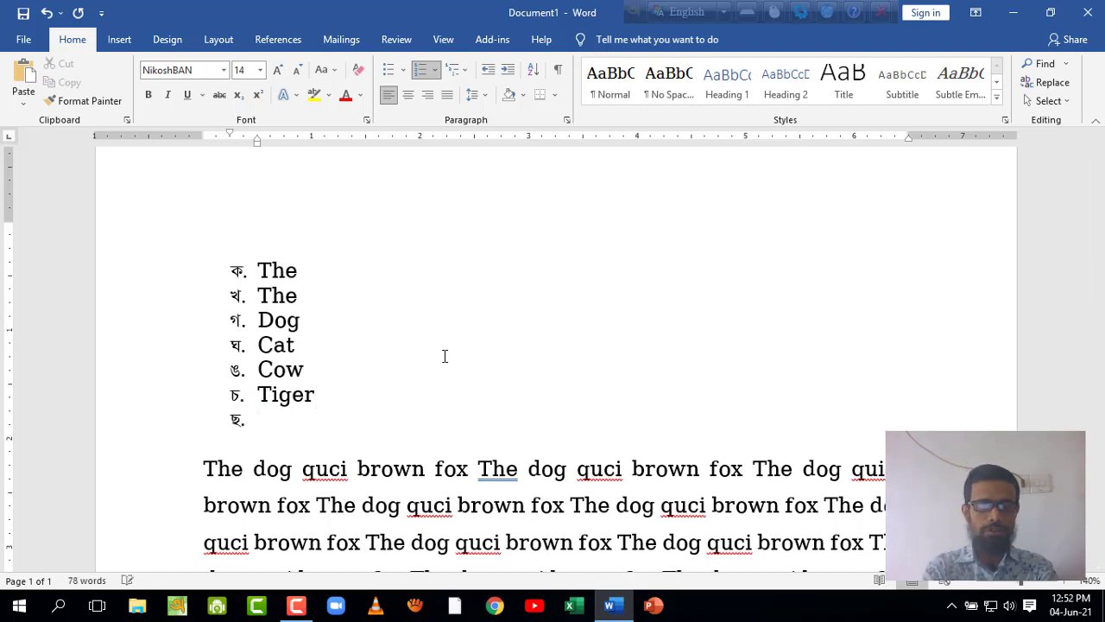
text(Cow)
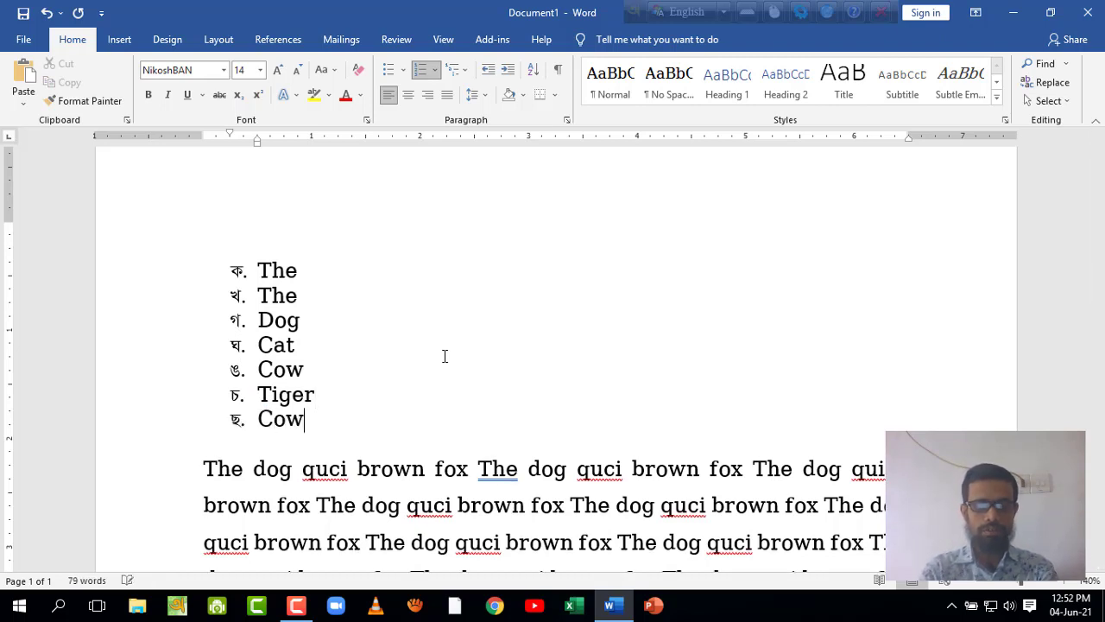
key(Return)
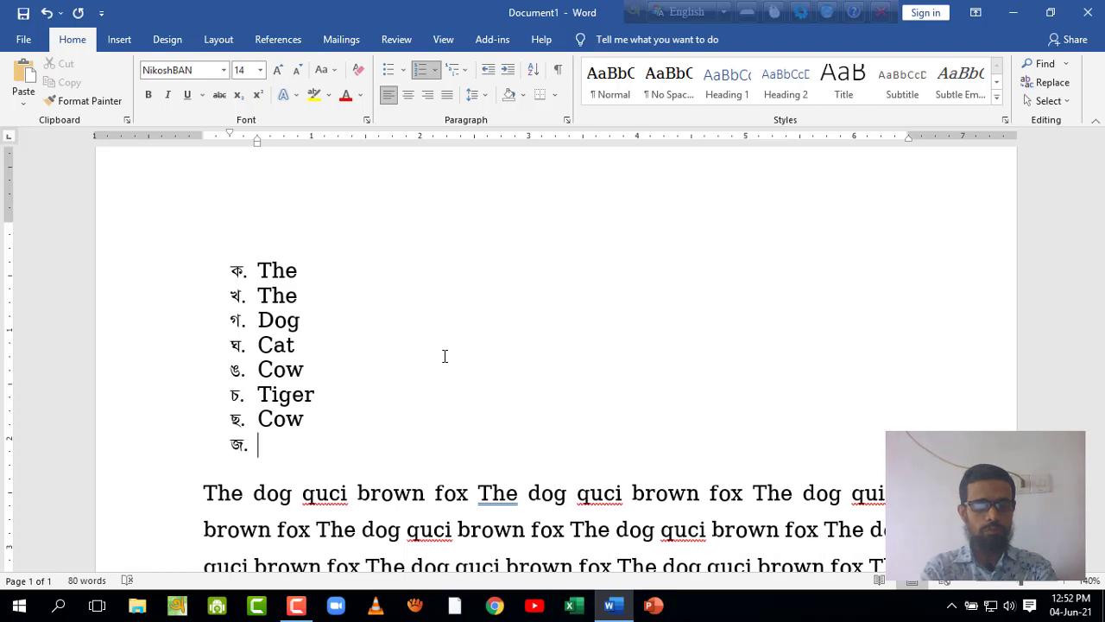
text(gss)
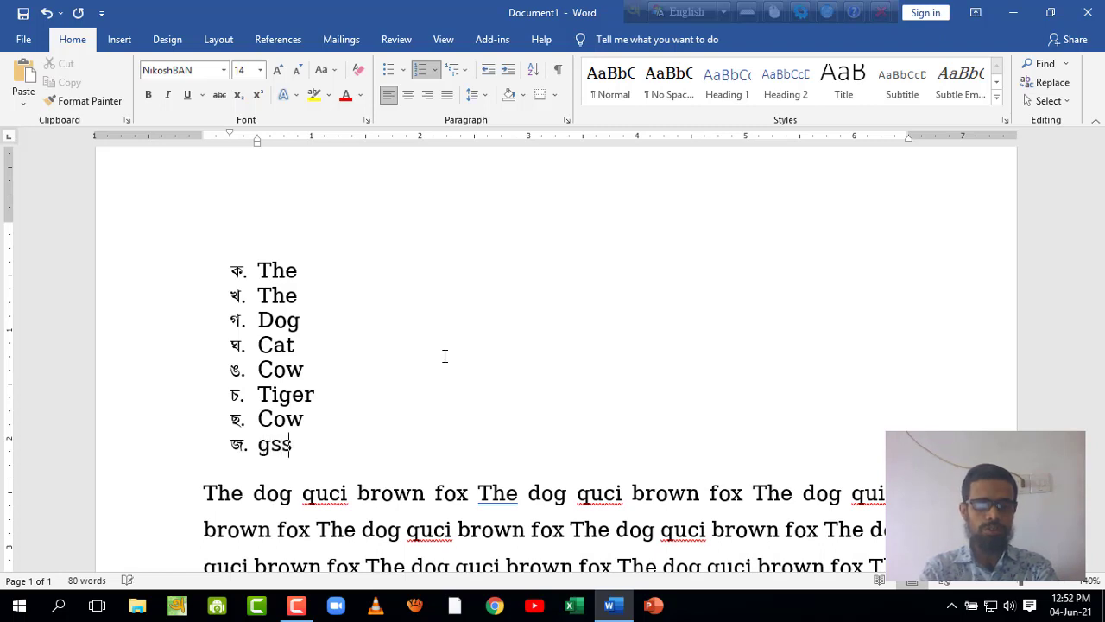
key(Return)
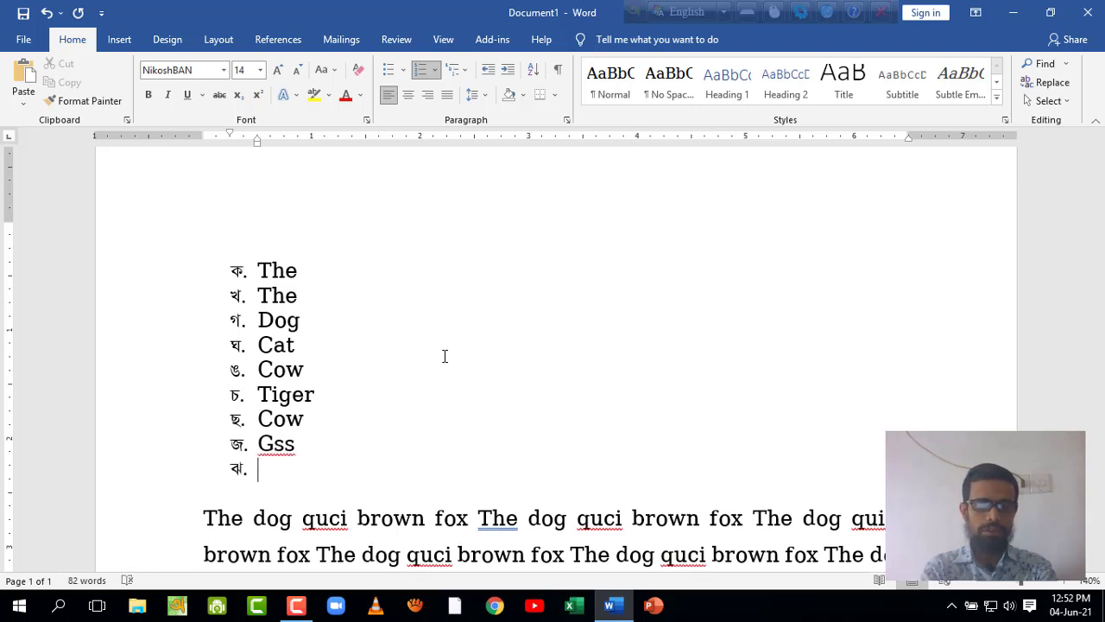
text(Gas)
key(Return)
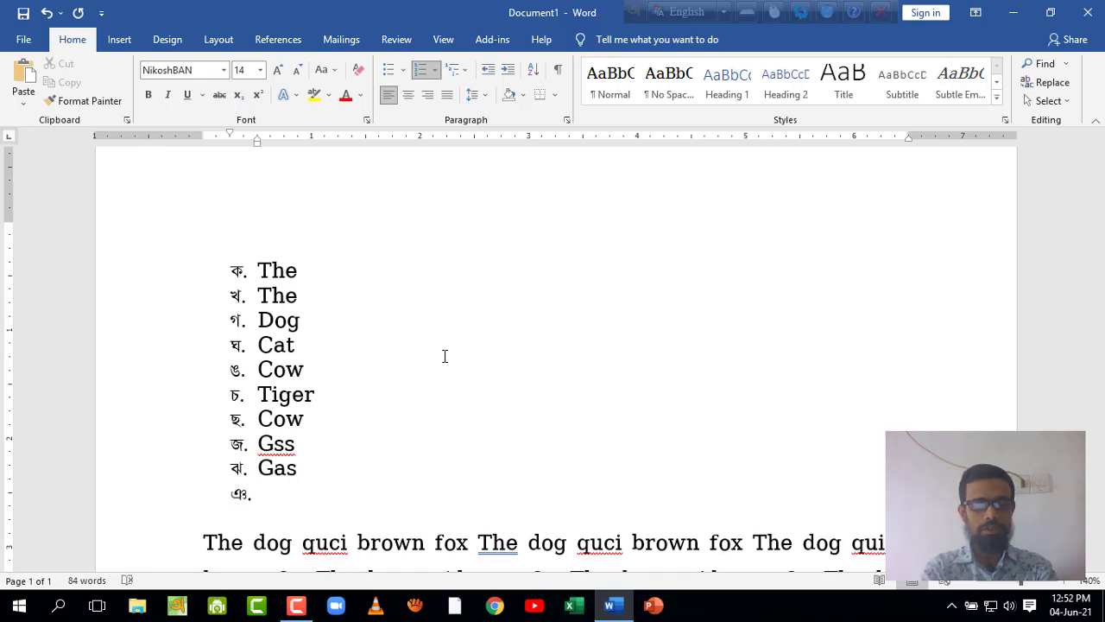
text(Top)
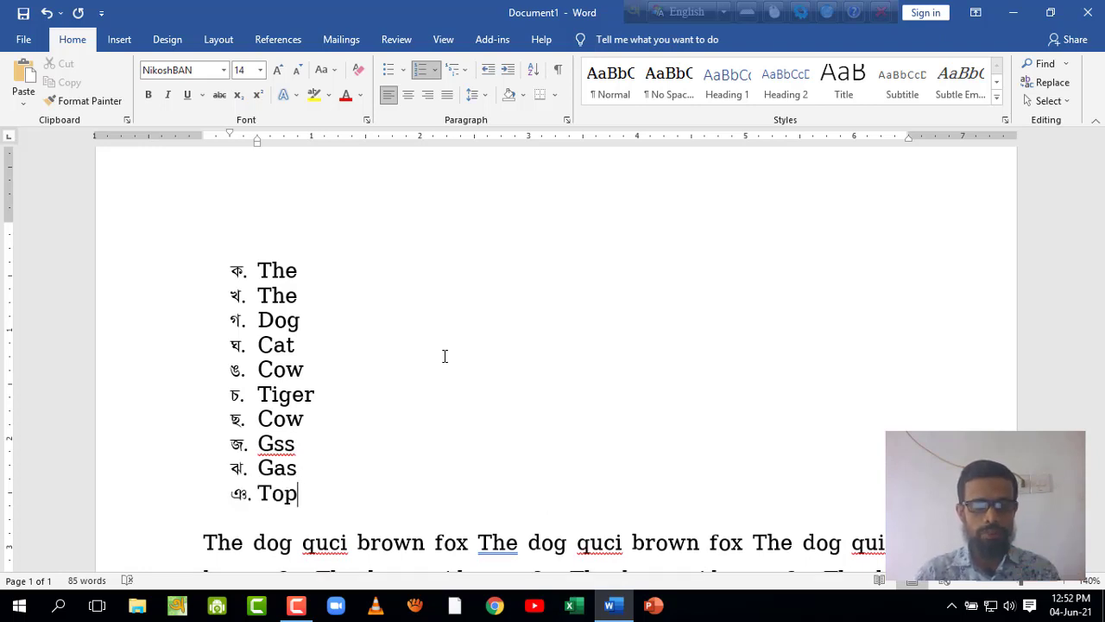
scroll(336, 331, down, 2)
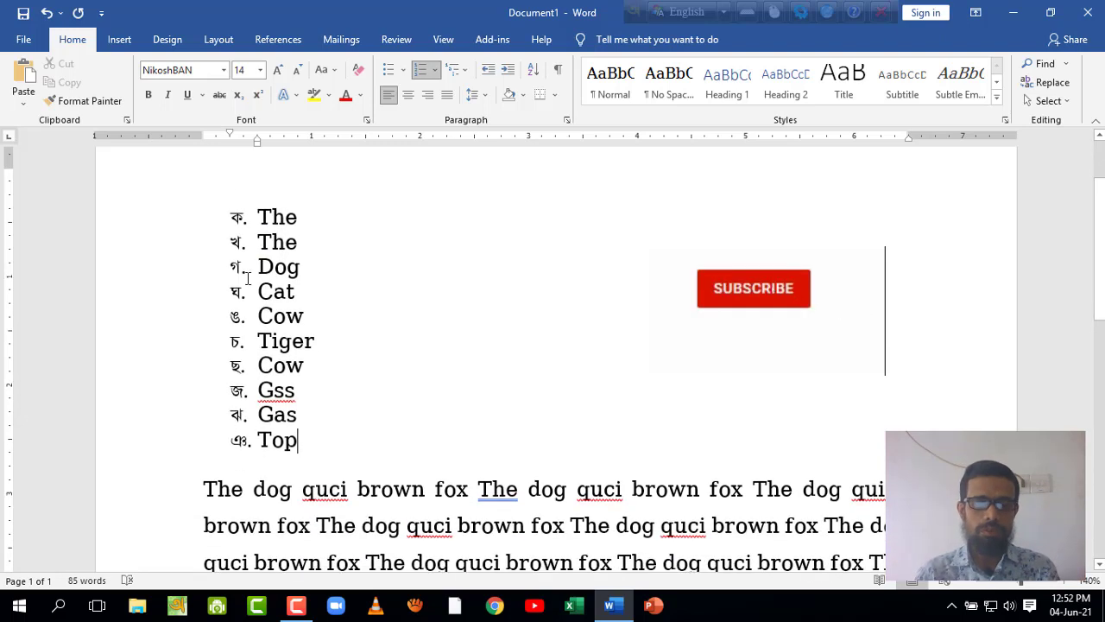
- Select the Bengali-lettered list and frame the Paragraph formatting area in a screen capture
click(238, 437)
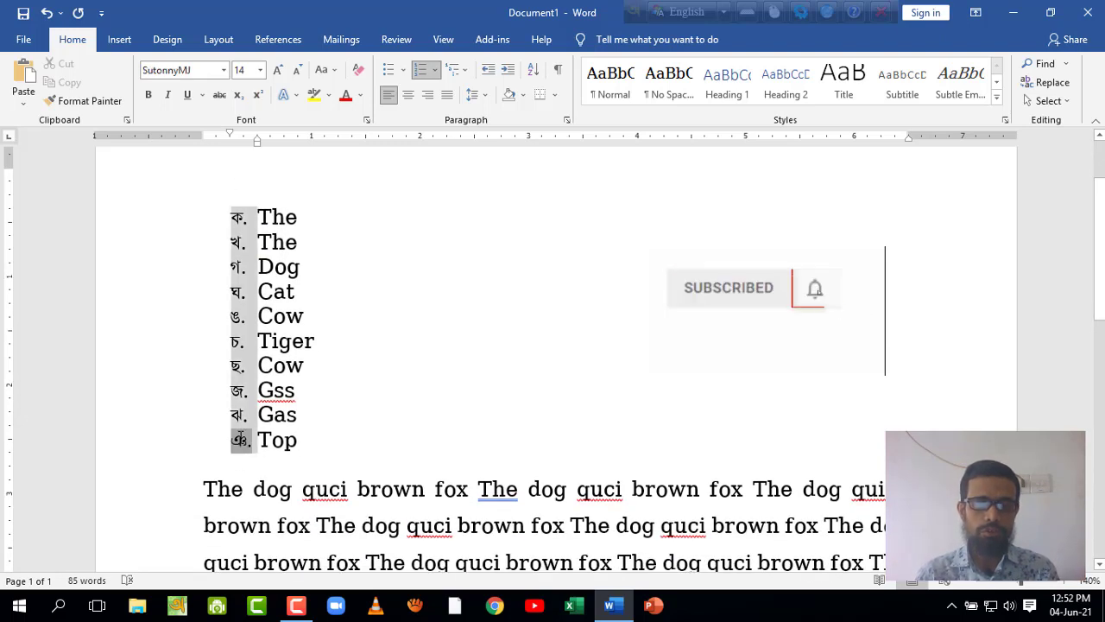
click(358, 434)
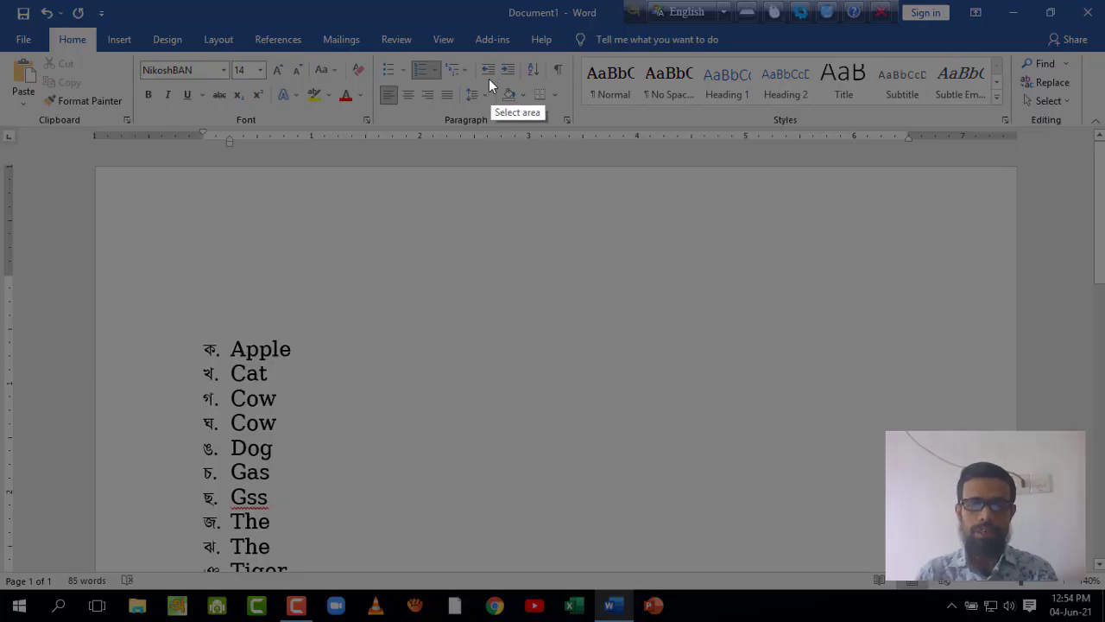
drag(487, 78, 569, 114)
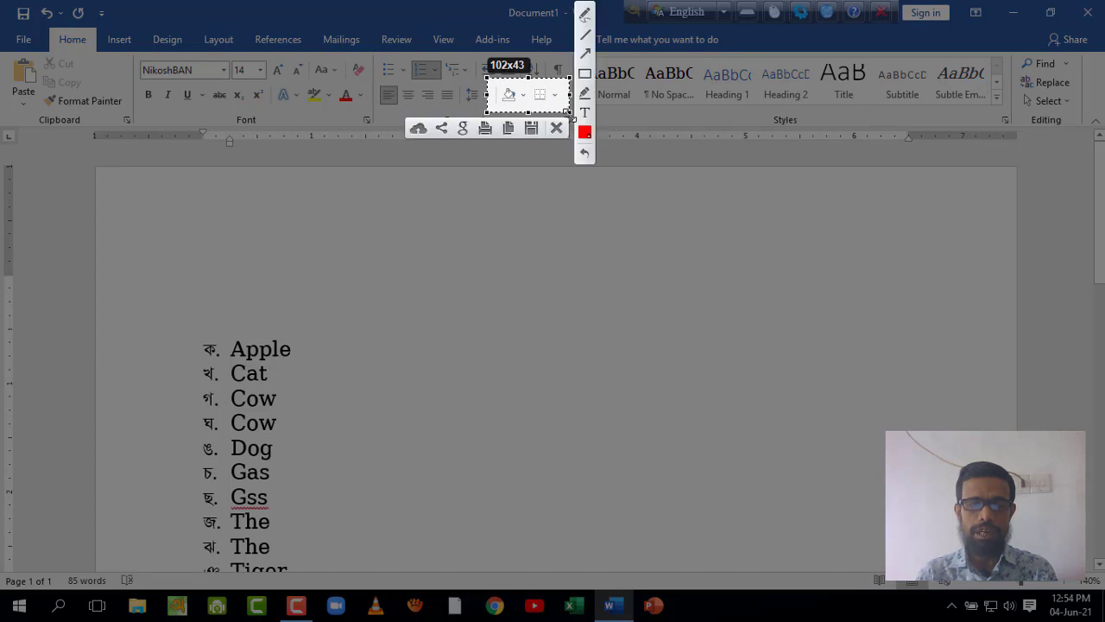
- Circle the shading and border area in red on the capture, then close the capture overlay
click(584, 15)
mouse_move(535, 79)
mouse_down()
mouse_move(501, 109)
mouse_move(530, 80)
mouse_up()
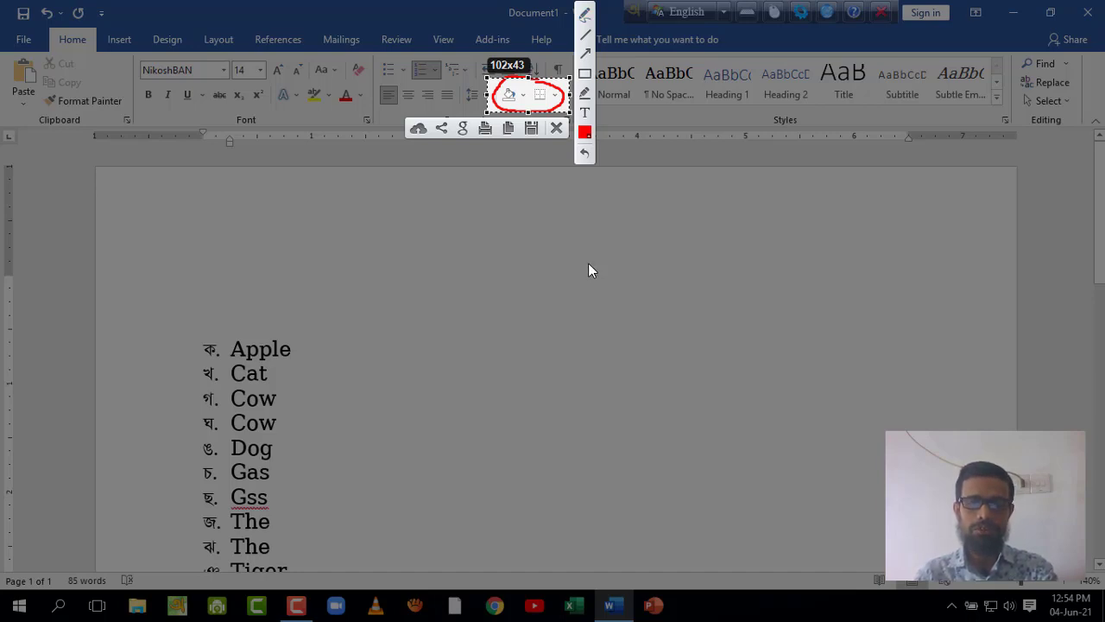
key(Escape)
scroll(585, 272, down, 3)
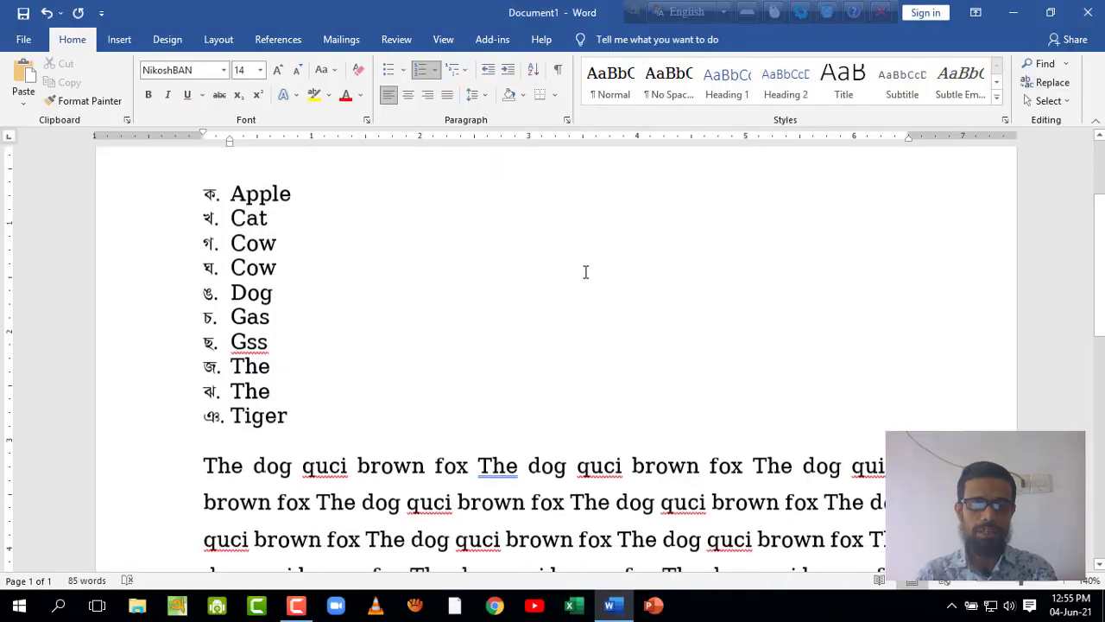